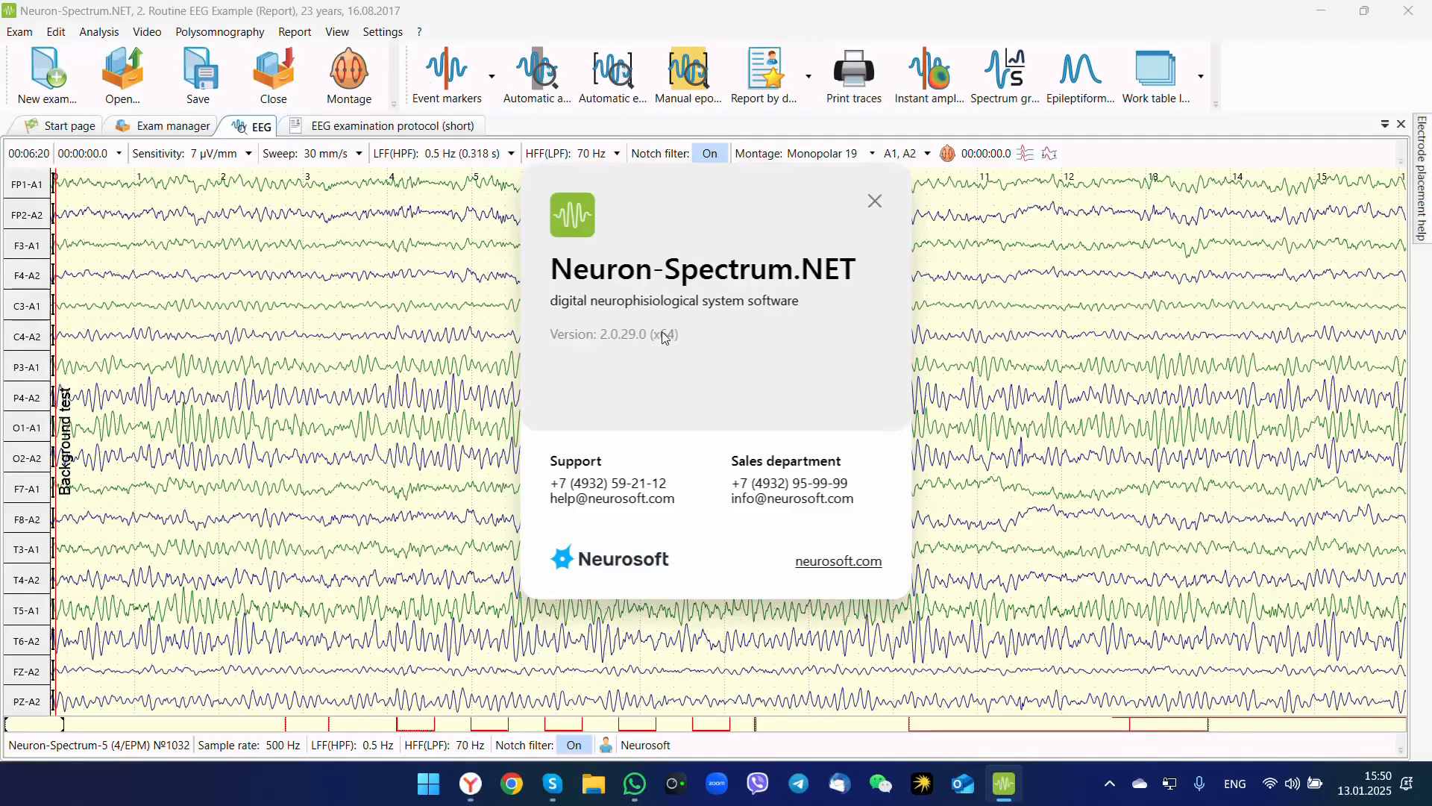
Close the program information window and open the short EEG examination protocol, reading it through to the Conclusion section.
{"action": "left_click", "coordinate": [873, 205]}
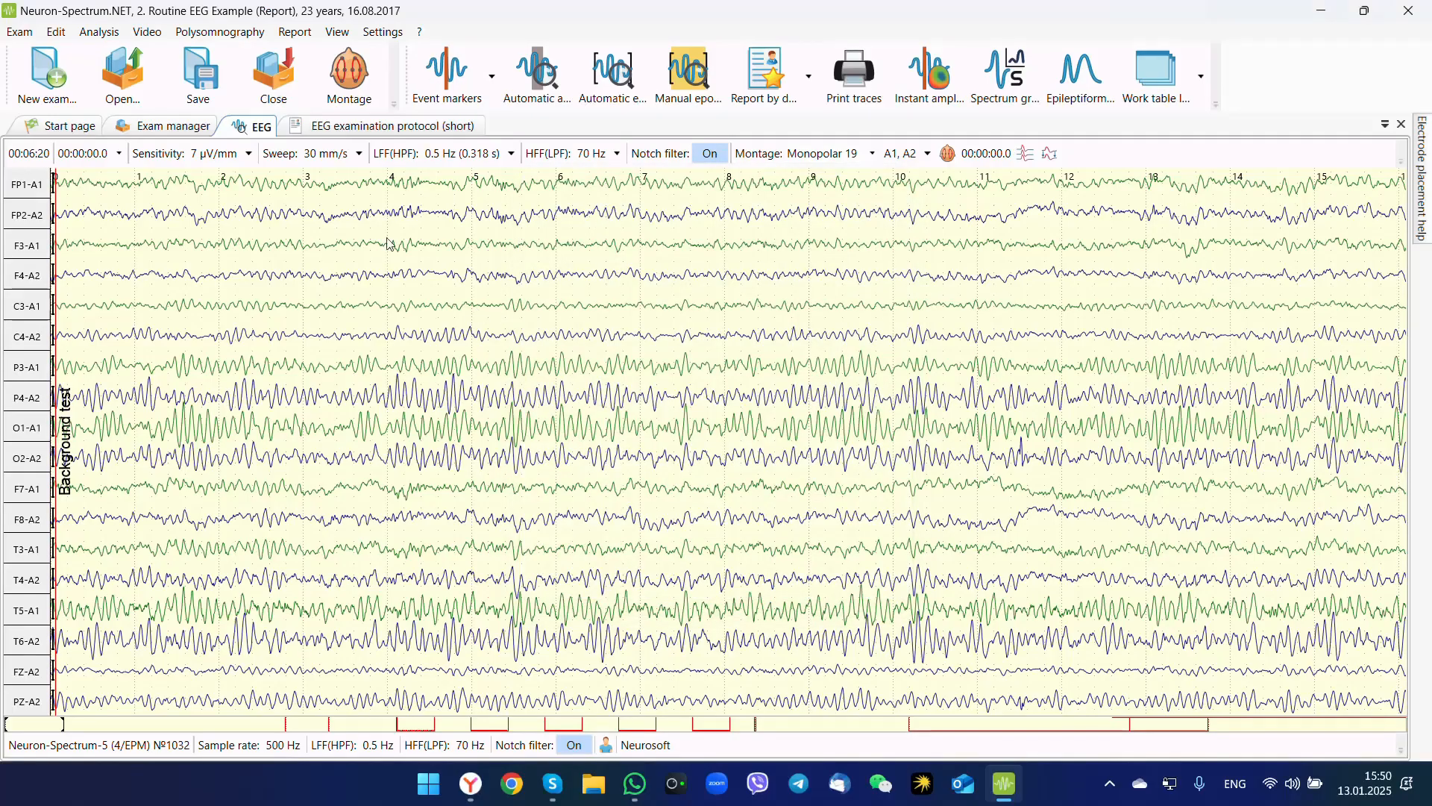
{"action": "scroll", "coordinate": [398, 254], "scroll_direction": "down", "scroll_amount": 4}
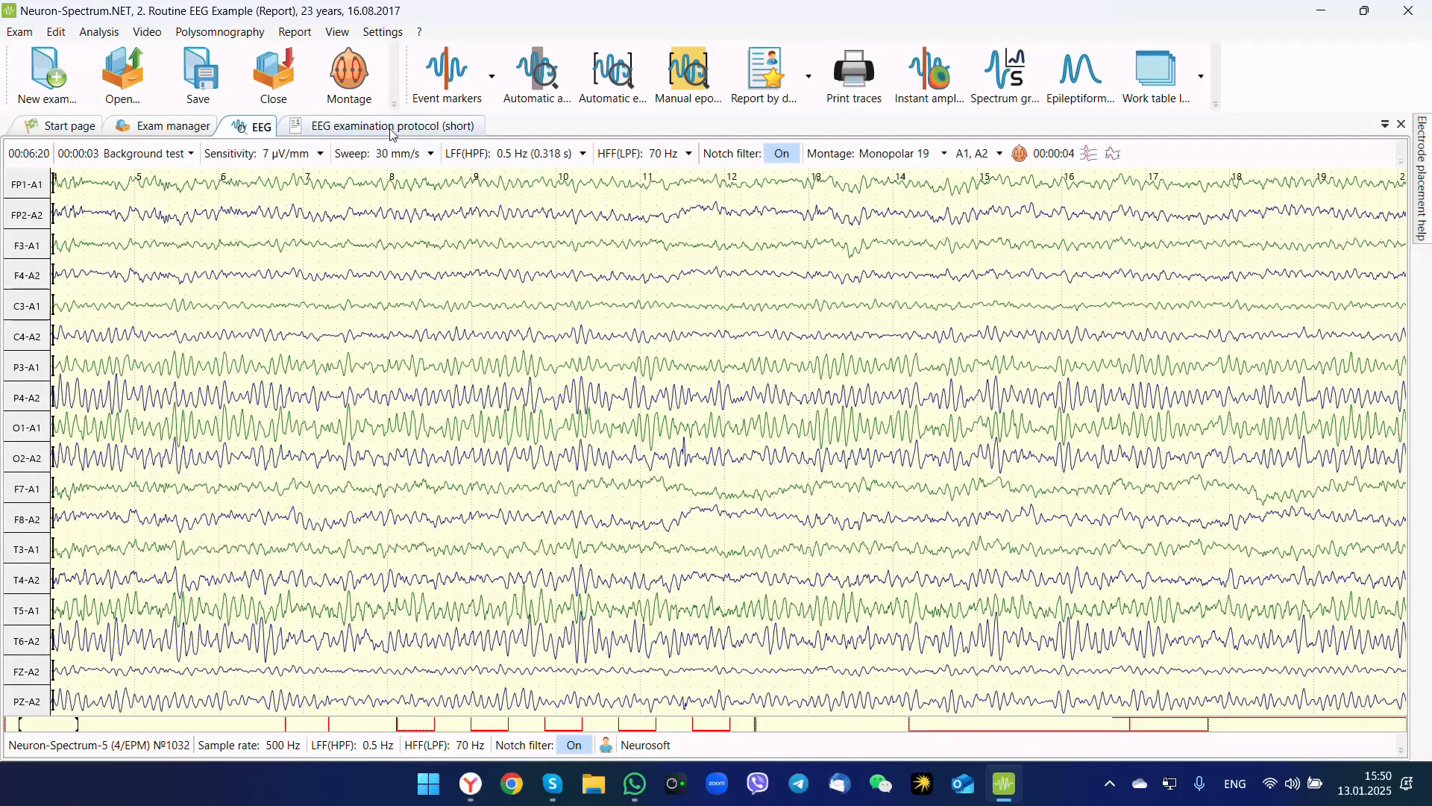
{"action": "left_click", "coordinate": [393, 132]}
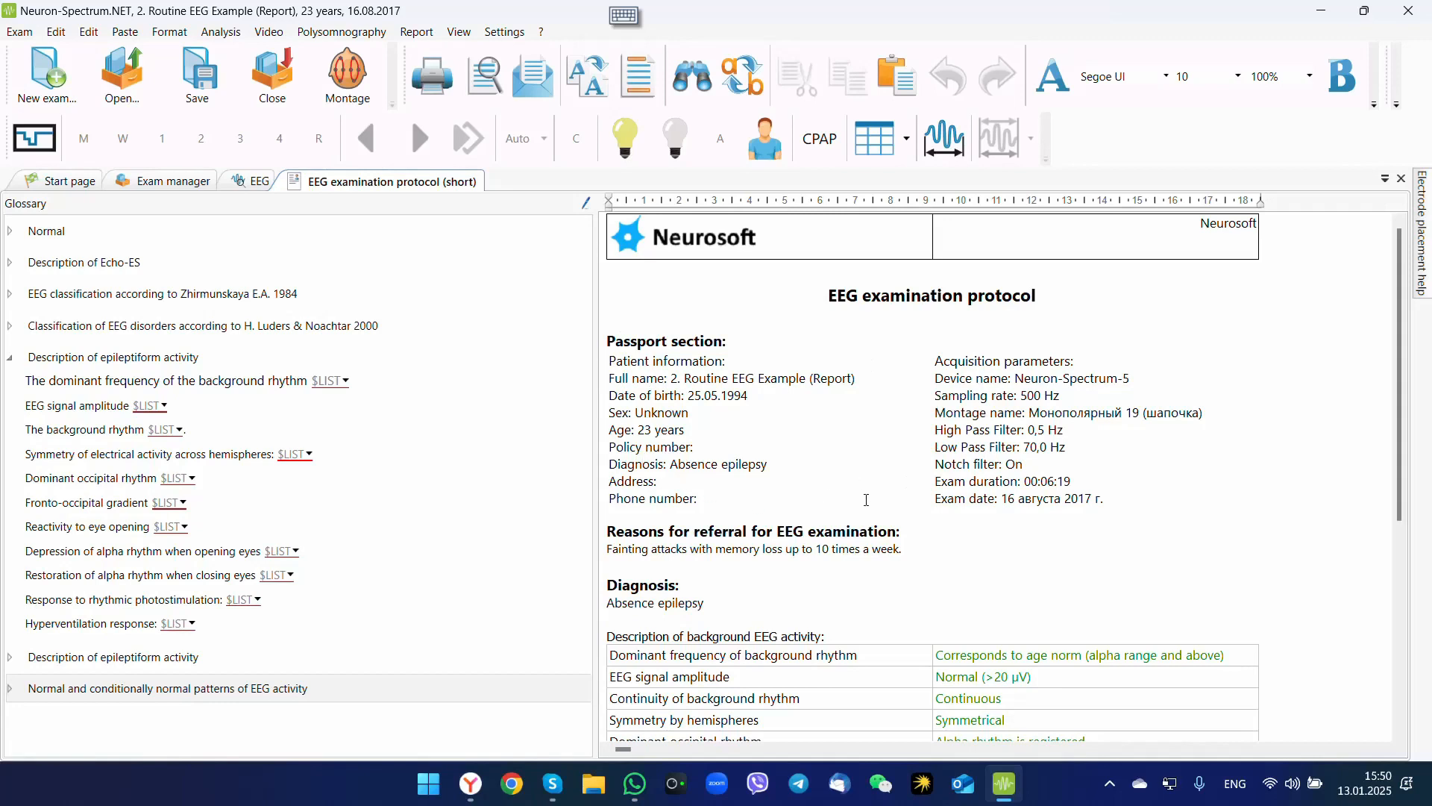
{"action": "scroll", "coordinate": [865, 475], "scroll_direction": "down", "scroll_amount": 2}
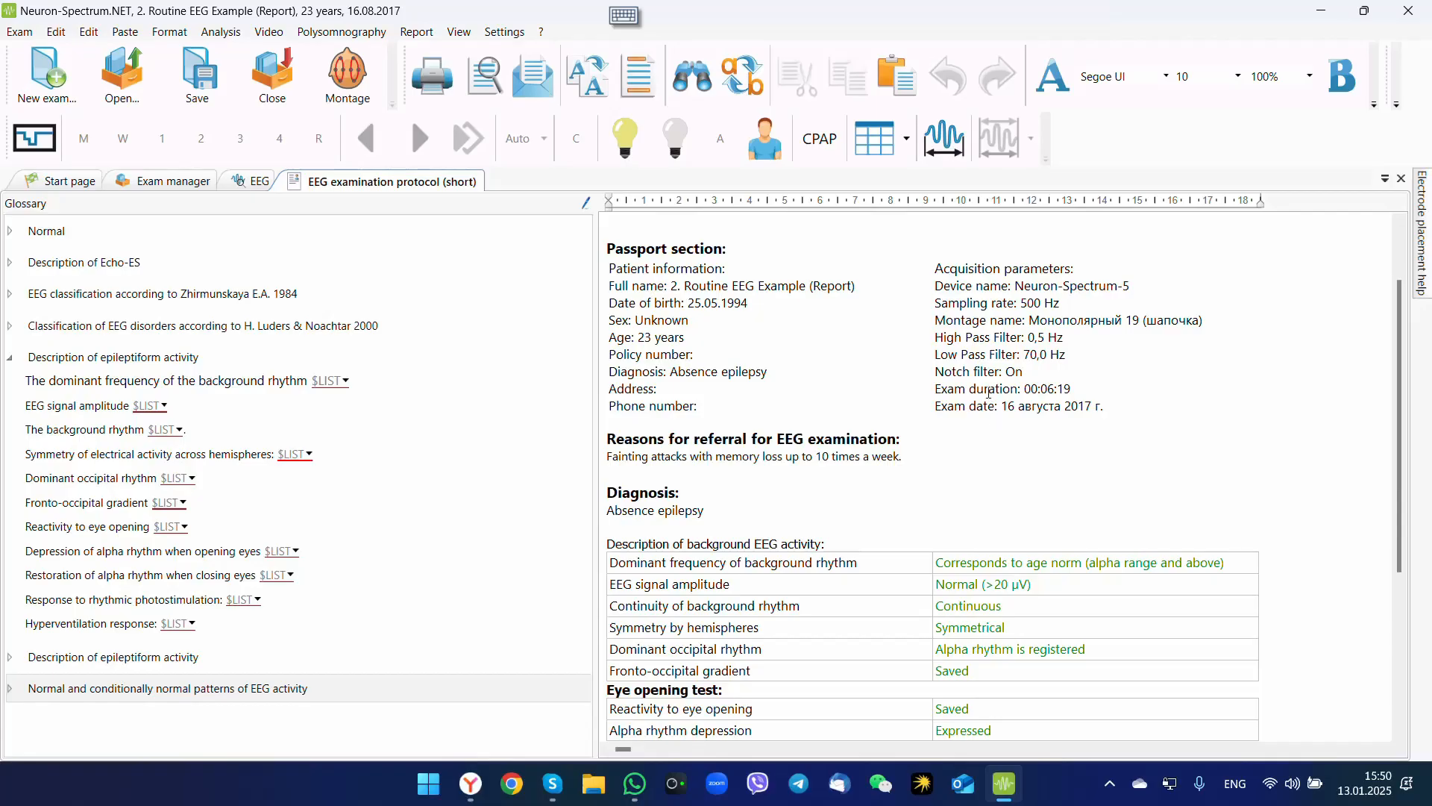
{"action": "scroll", "coordinate": [996, 426], "scroll_direction": "down", "scroll_amount": 4}
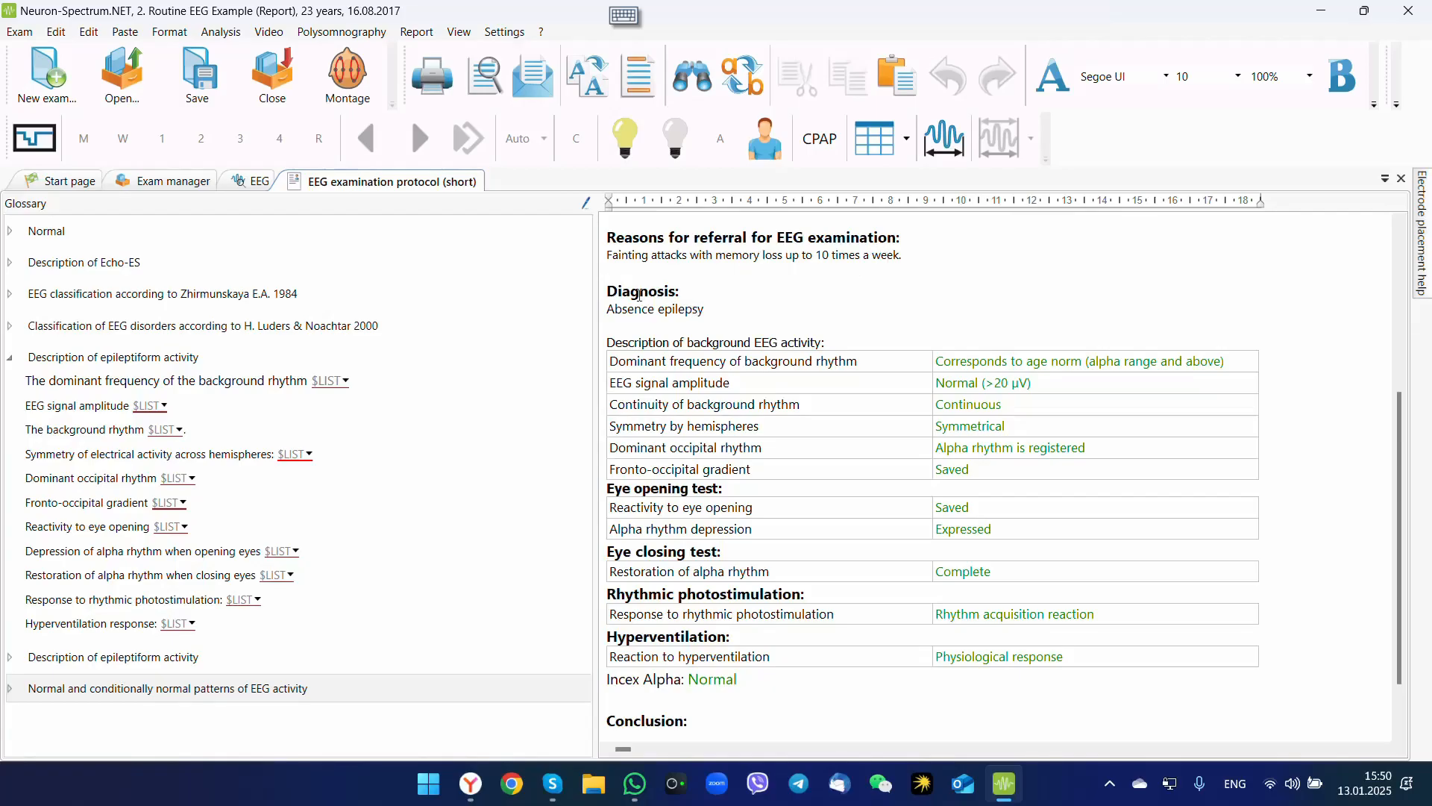
{"action": "scroll", "coordinate": [683, 328], "scroll_direction": "down", "scroll_amount": 1}
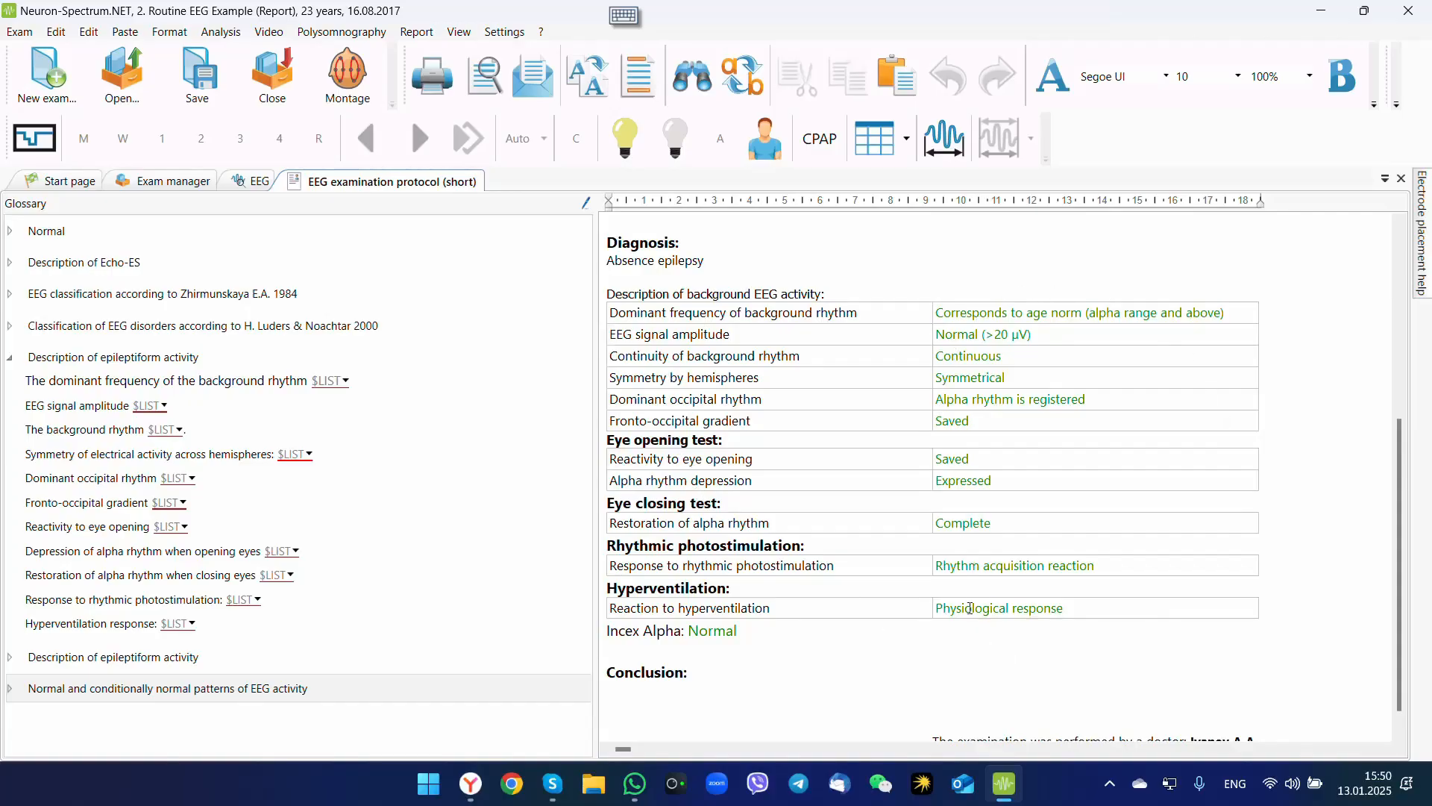
{"action": "scroll", "coordinate": [968, 601], "scroll_direction": "down", "scroll_amount": 1}
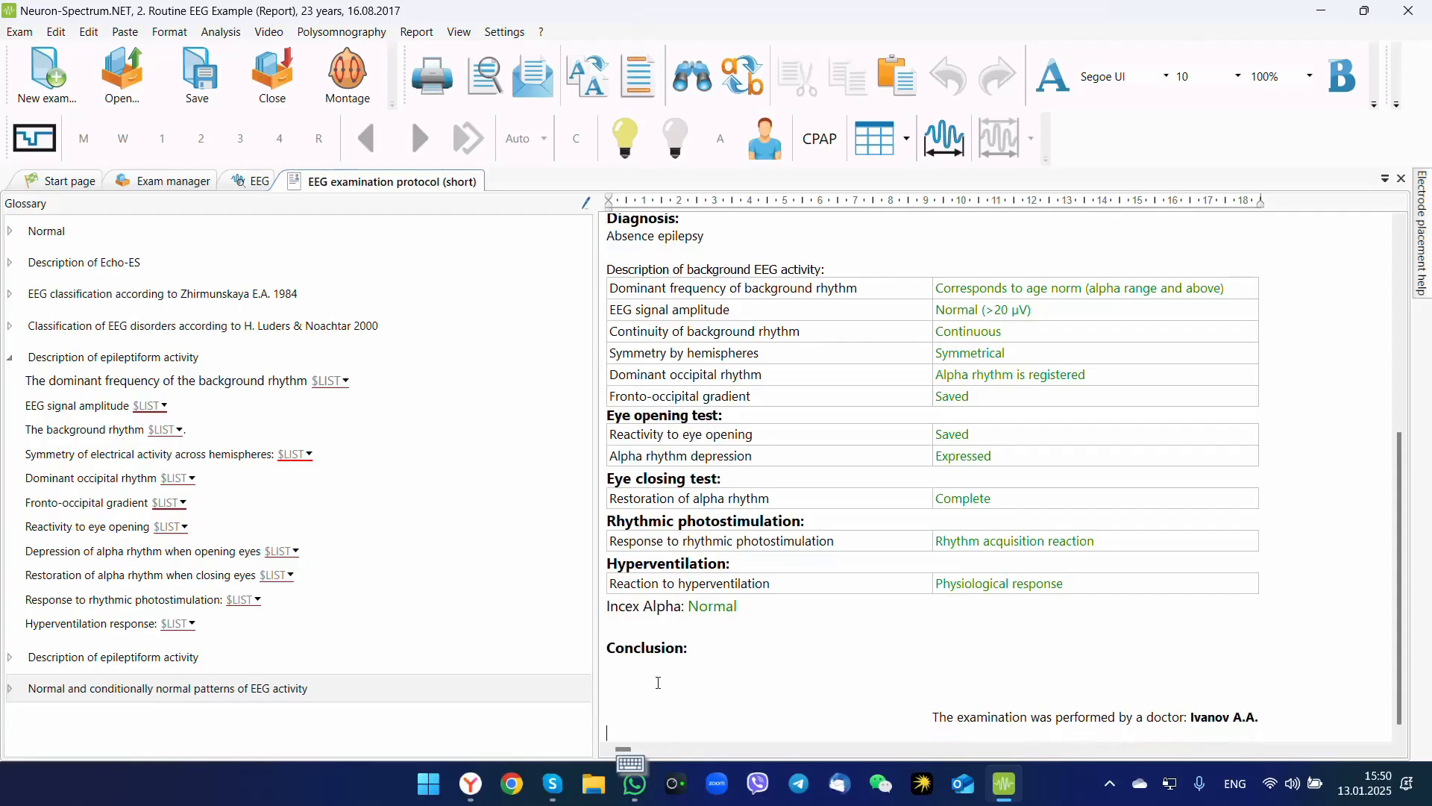
Place the cursor under Conclusion and examine the glossary phrases on epileptiform activity and on normal and conditionally normal EEG patterns.
{"action": "left_click", "coordinate": [648, 666]}
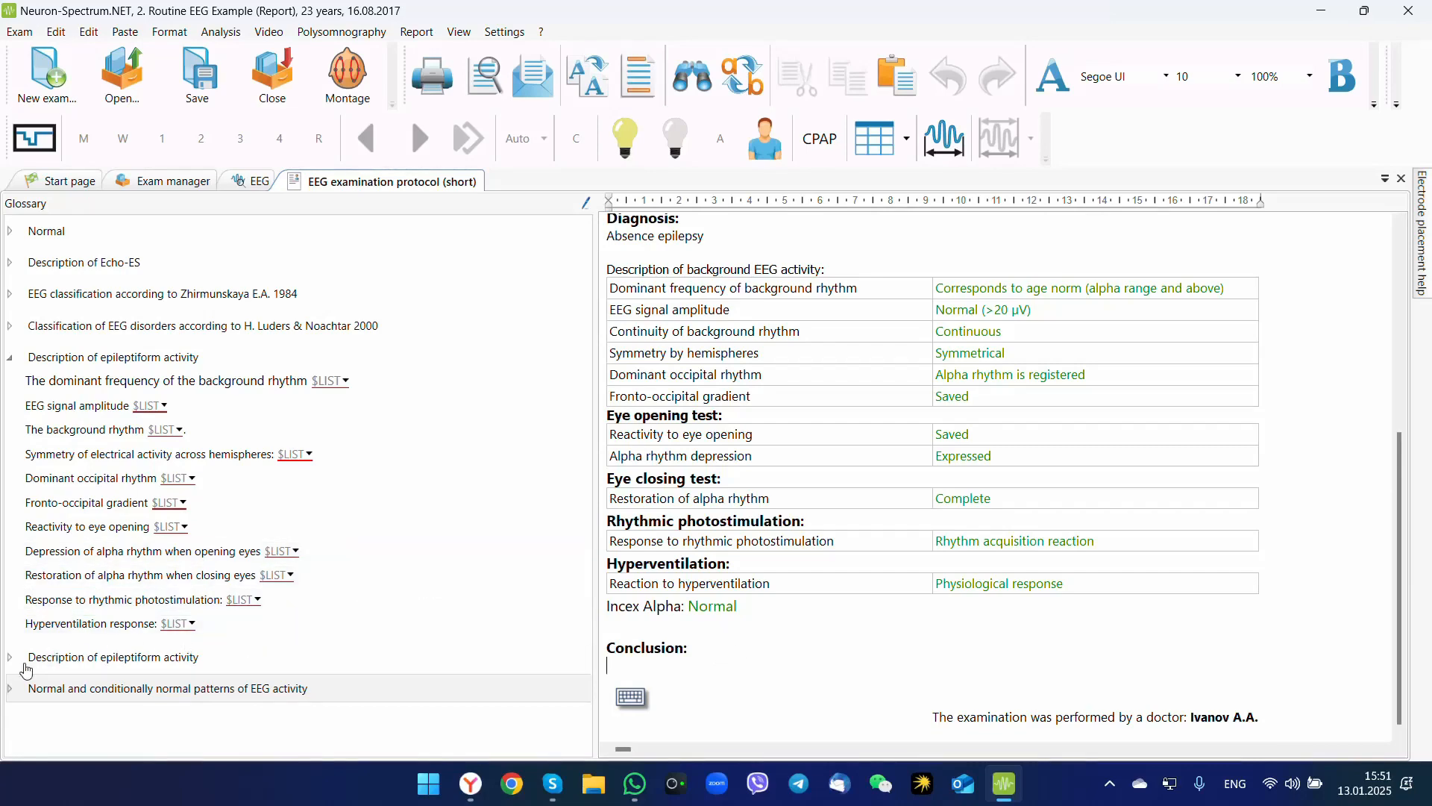
{"action": "left_click", "coordinate": [12, 659]}
{"action": "scroll", "coordinate": [213, 584], "scroll_direction": "down", "scroll_amount": 2}
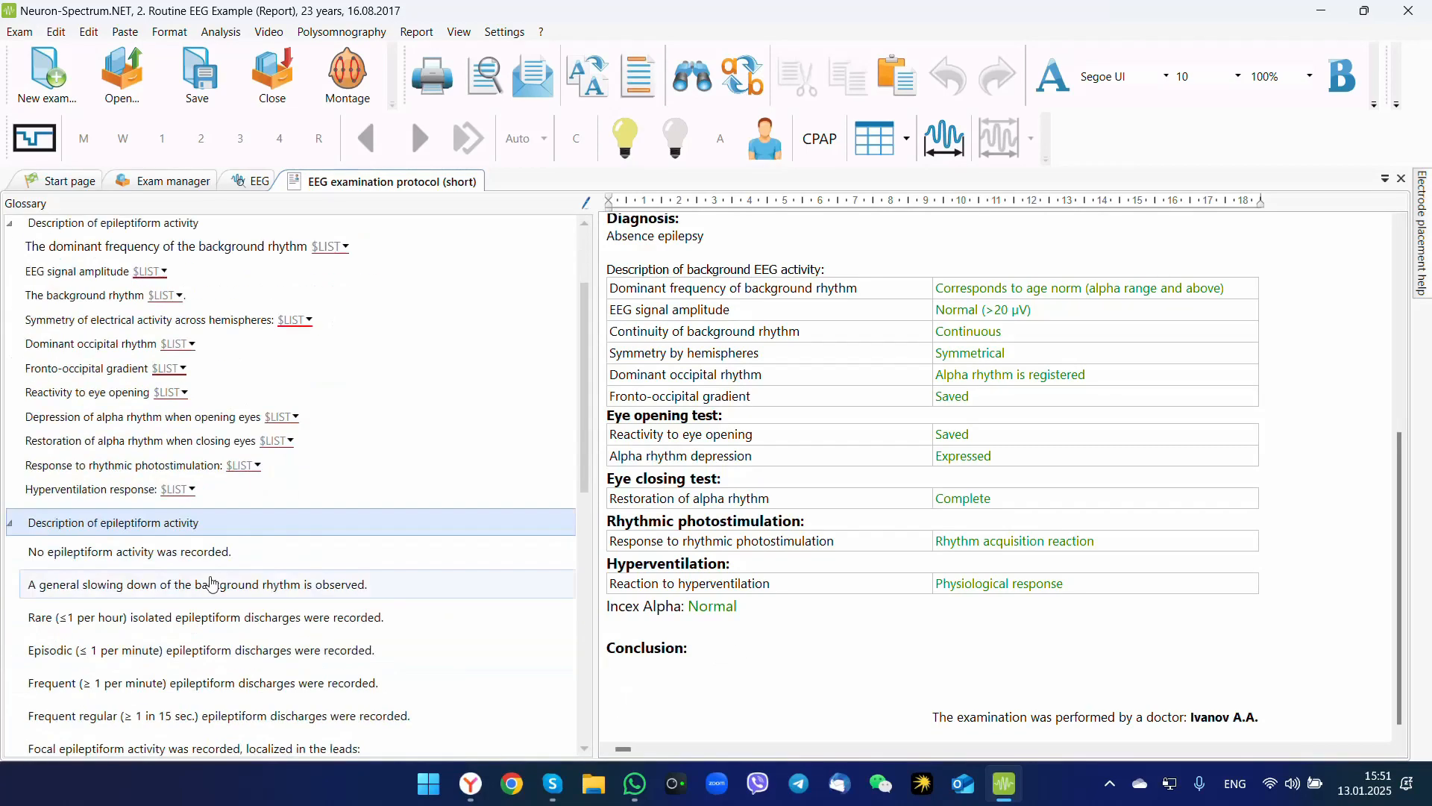
{"action": "scroll", "coordinate": [212, 584], "scroll_direction": "down", "scroll_amount": 7}
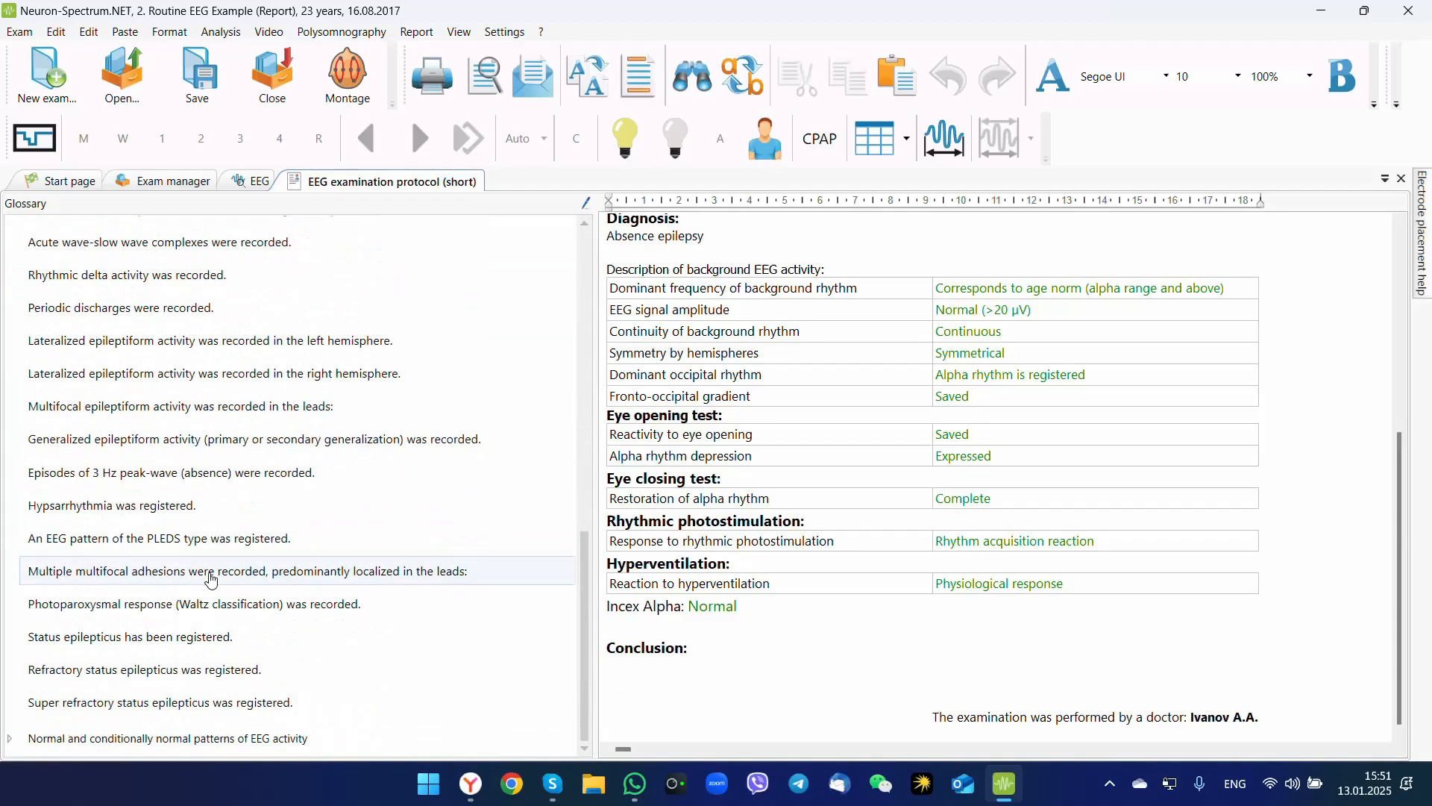
{"action": "left_click", "coordinate": [10, 739]}
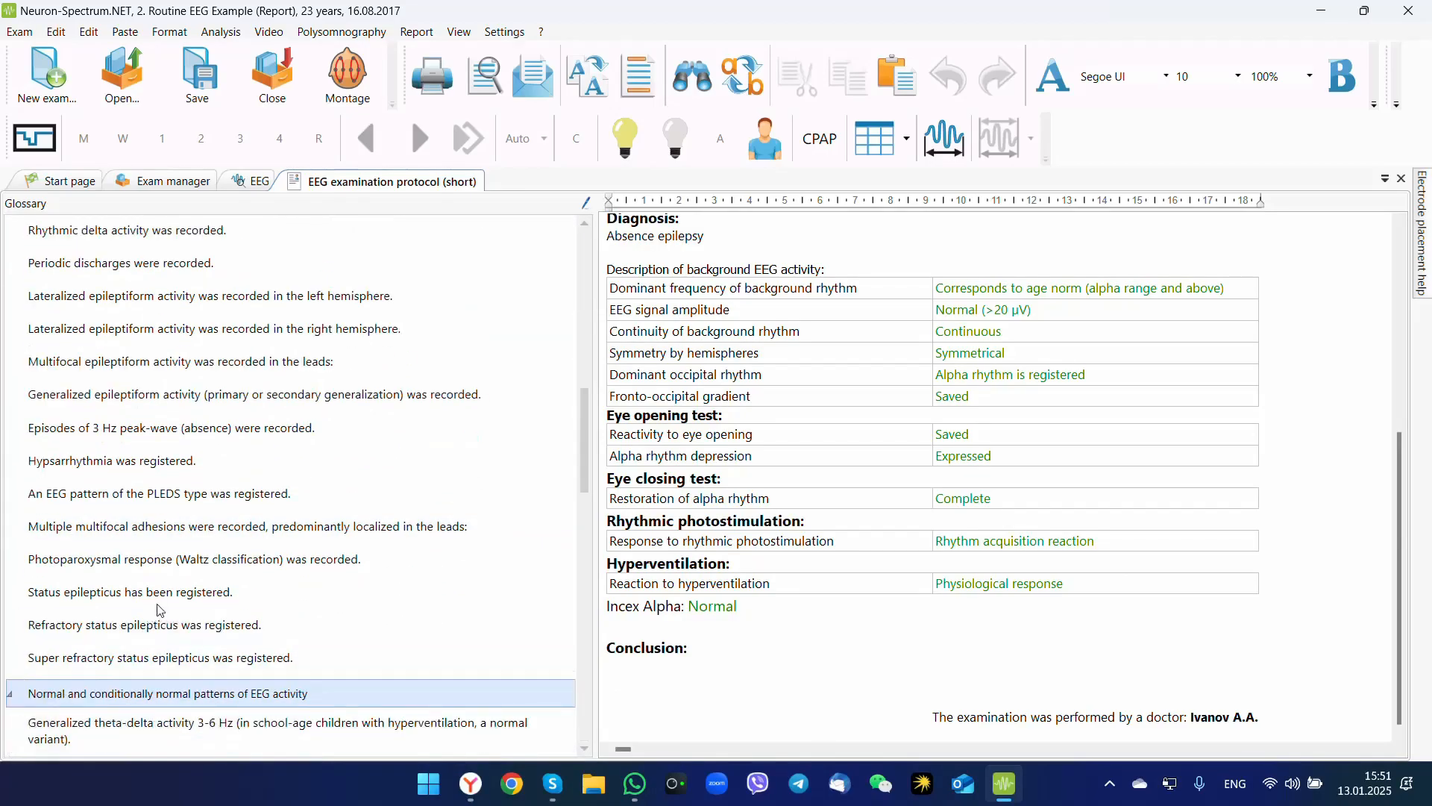
{"action": "scroll", "coordinate": [158, 610], "scroll_direction": "down", "scroll_amount": 12}
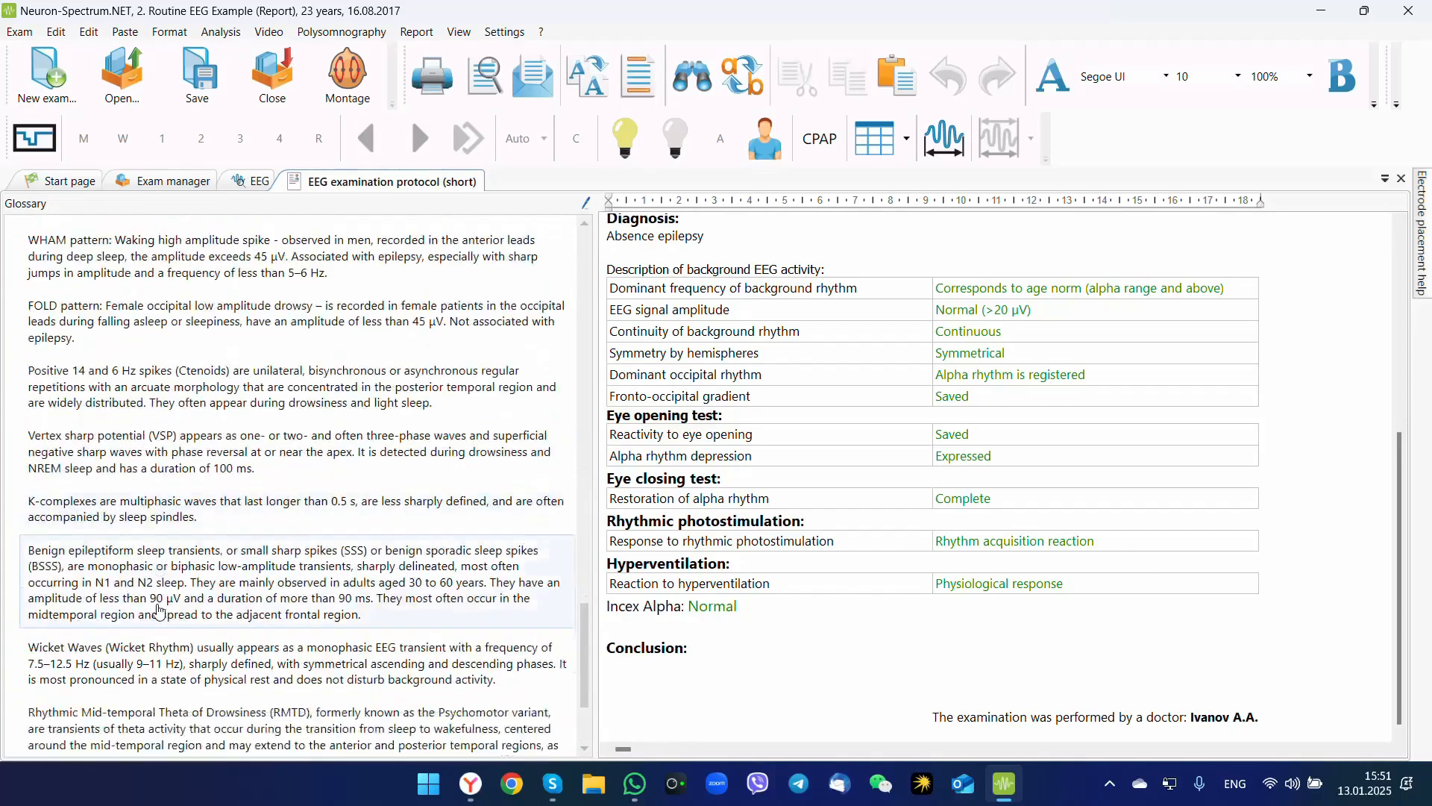
{"action": "scroll", "coordinate": [158, 610], "scroll_direction": "down", "scroll_amount": 2}
{"action": "scroll", "coordinate": [234, 549], "scroll_direction": "up", "scroll_amount": 5}
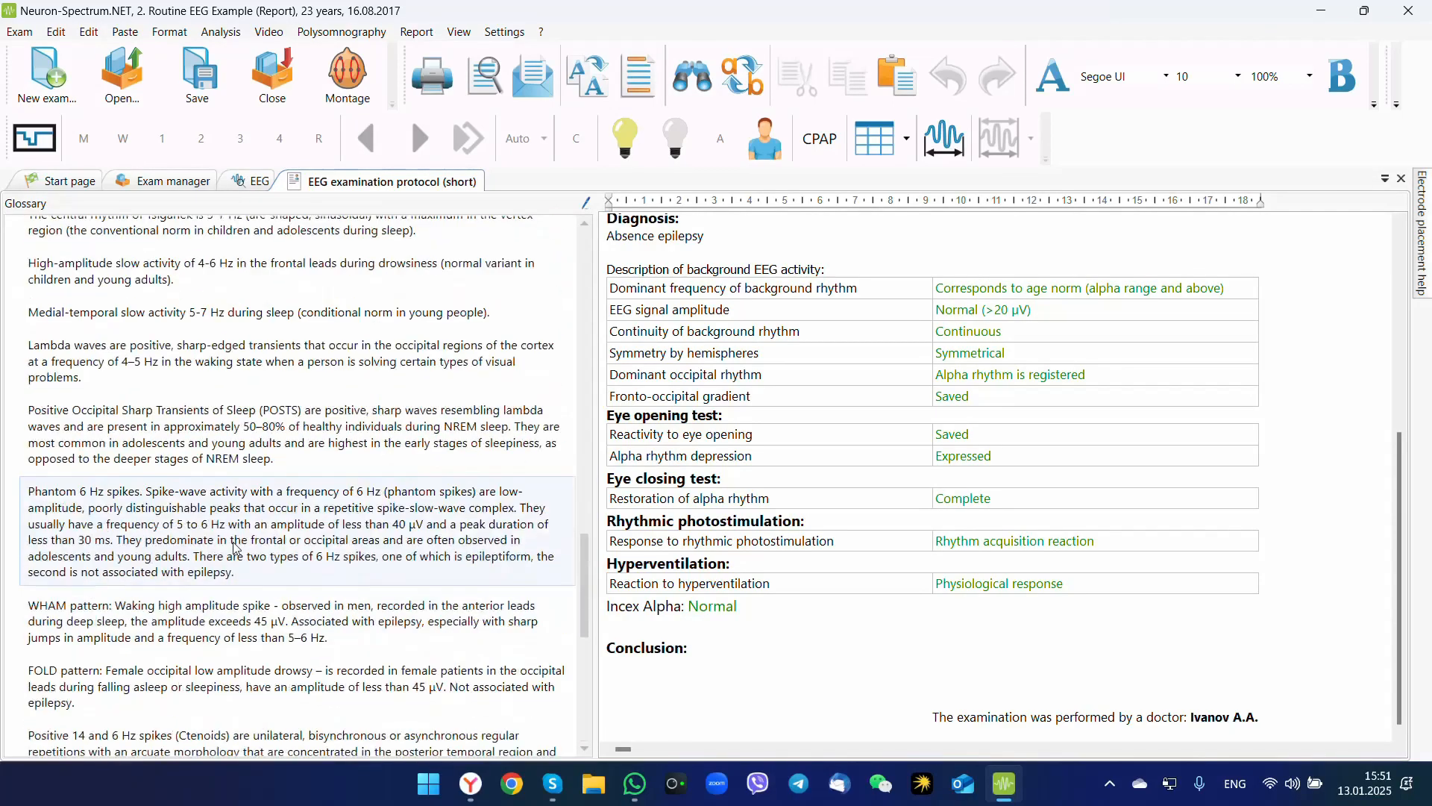
{"action": "scroll", "coordinate": [235, 548], "scroll_direction": "up", "scroll_amount": 15}
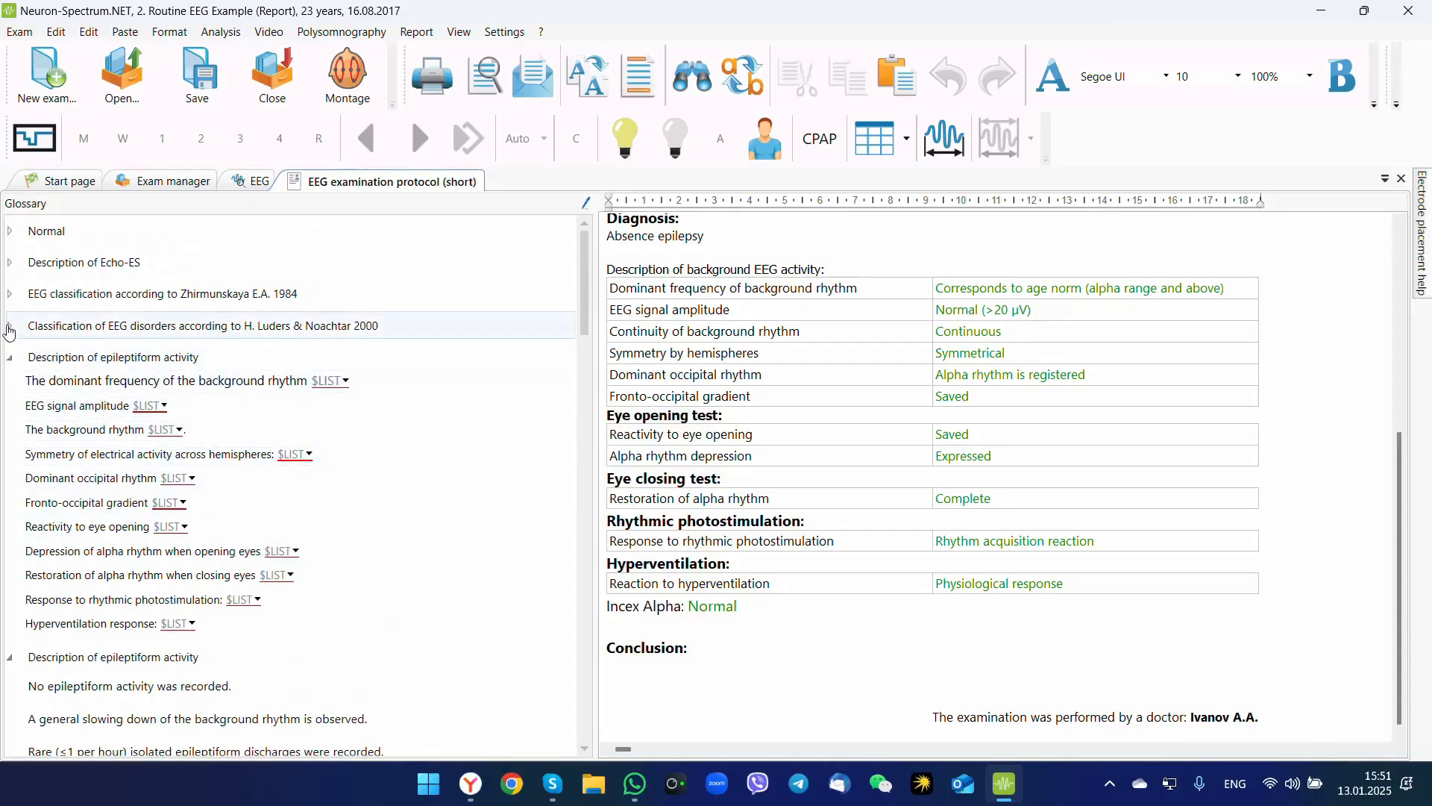
Look into the H. Luders & Noachtar 2000 classification in the glossary, and collapse it and both Description of epileptiform activity groups.
{"action": "left_click", "coordinate": [11, 333]}
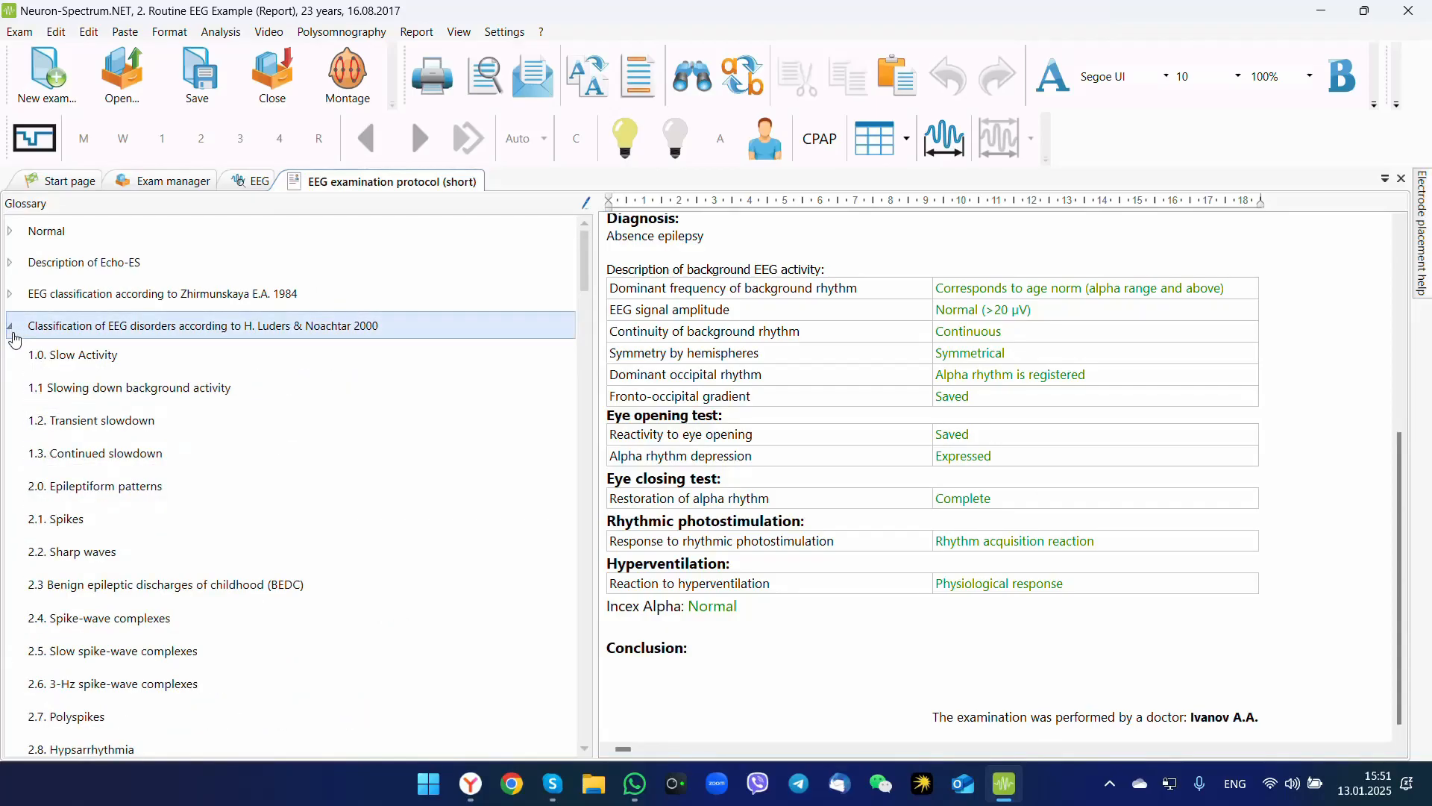
{"action": "left_click", "coordinate": [12, 328]}
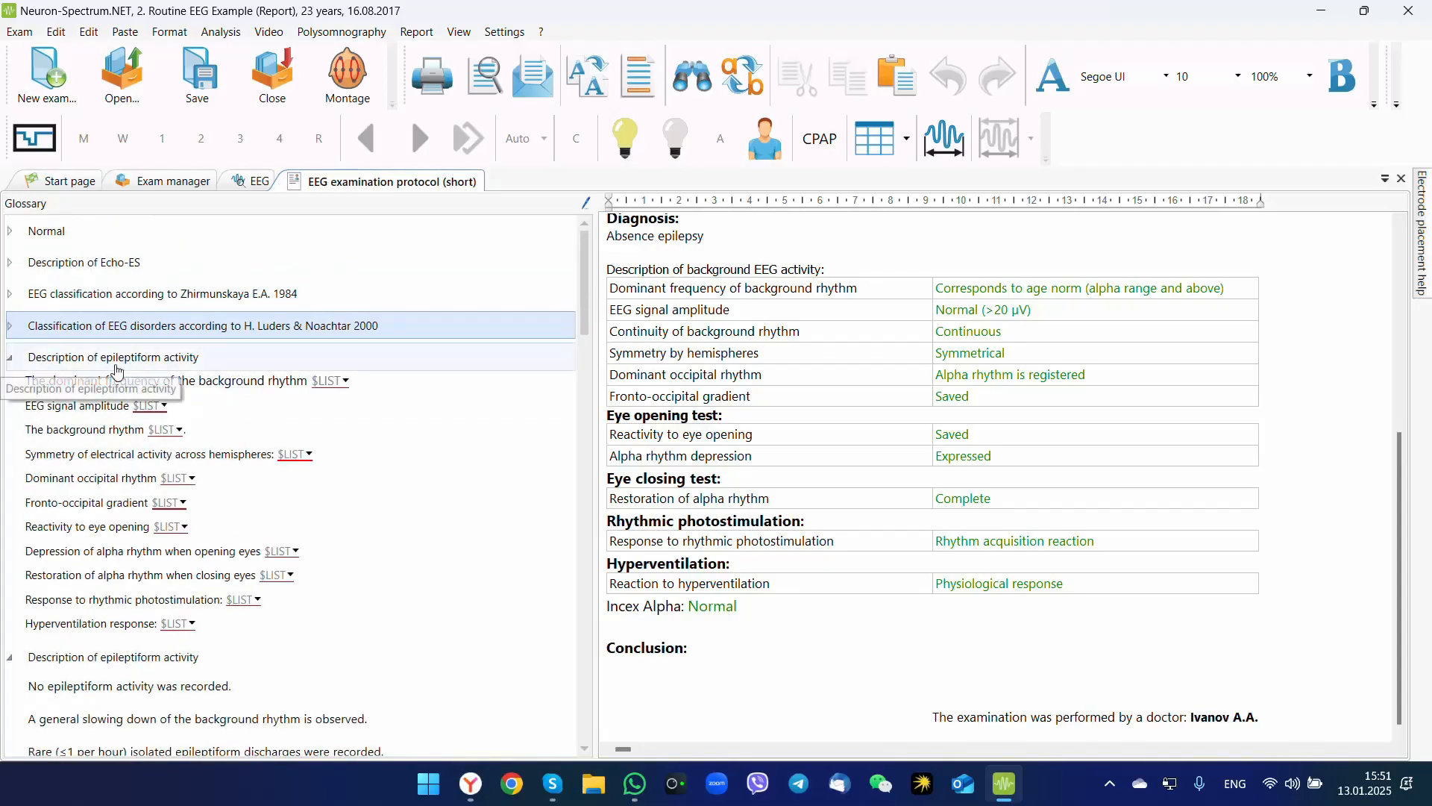
{"action": "left_click", "coordinate": [10, 358]}
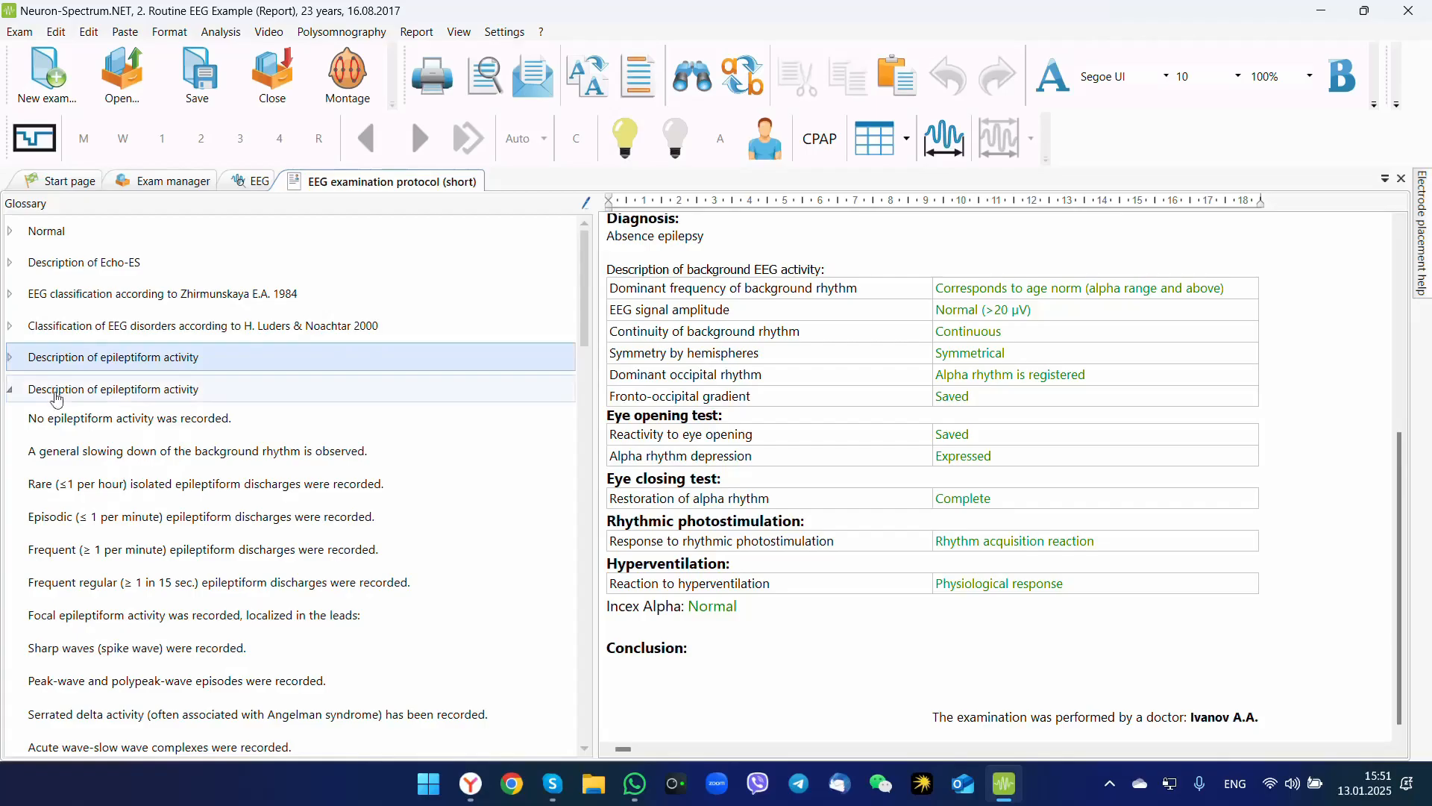
{"action": "left_click", "coordinate": [9, 397]}
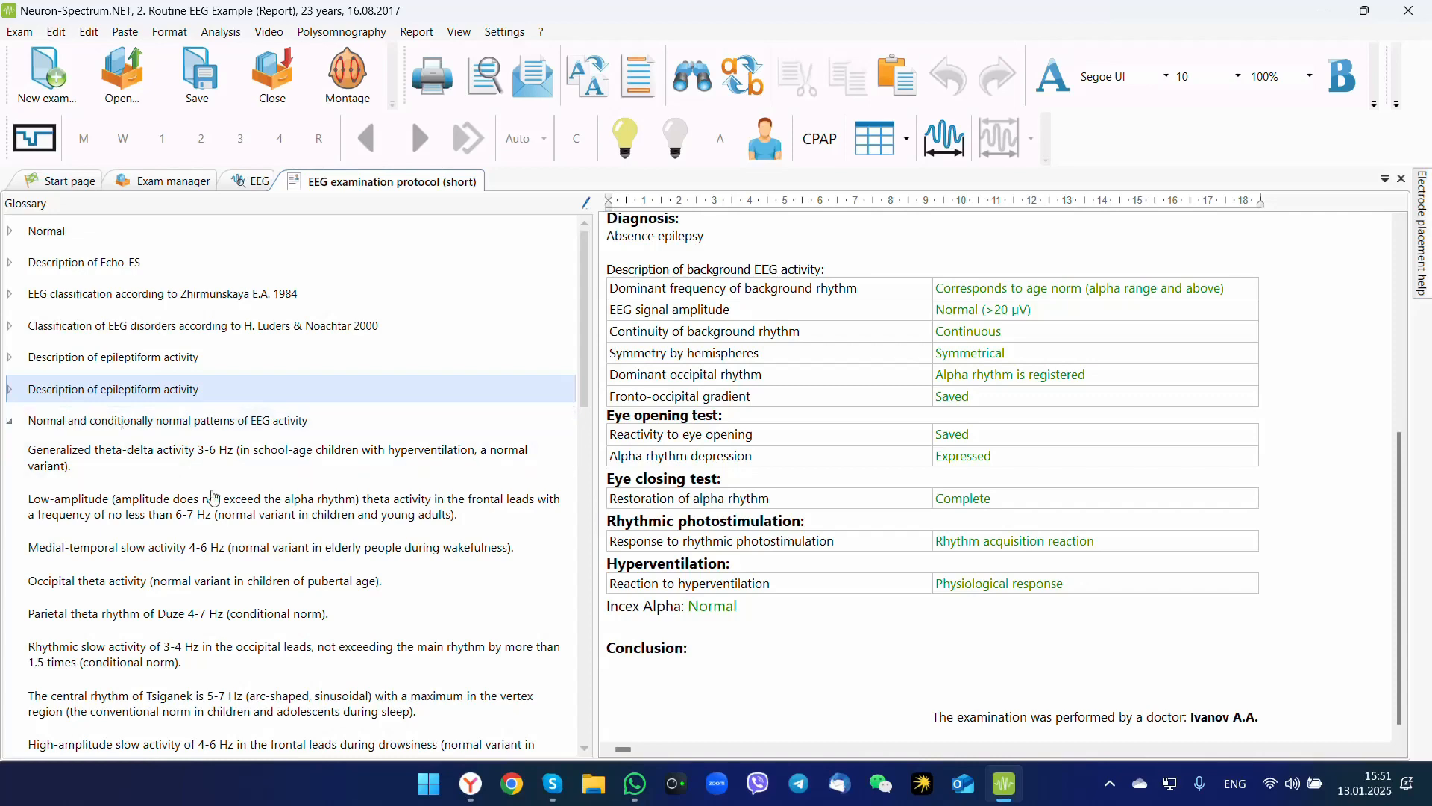
Insert the "Phantom 6 Hz spikes" glossary phrase under the Conclusion heading of the protocol.
{"action": "scroll", "coordinate": [213, 503], "scroll_direction": "down", "scroll_amount": 3}
{"action": "left_click", "coordinate": [636, 666]}
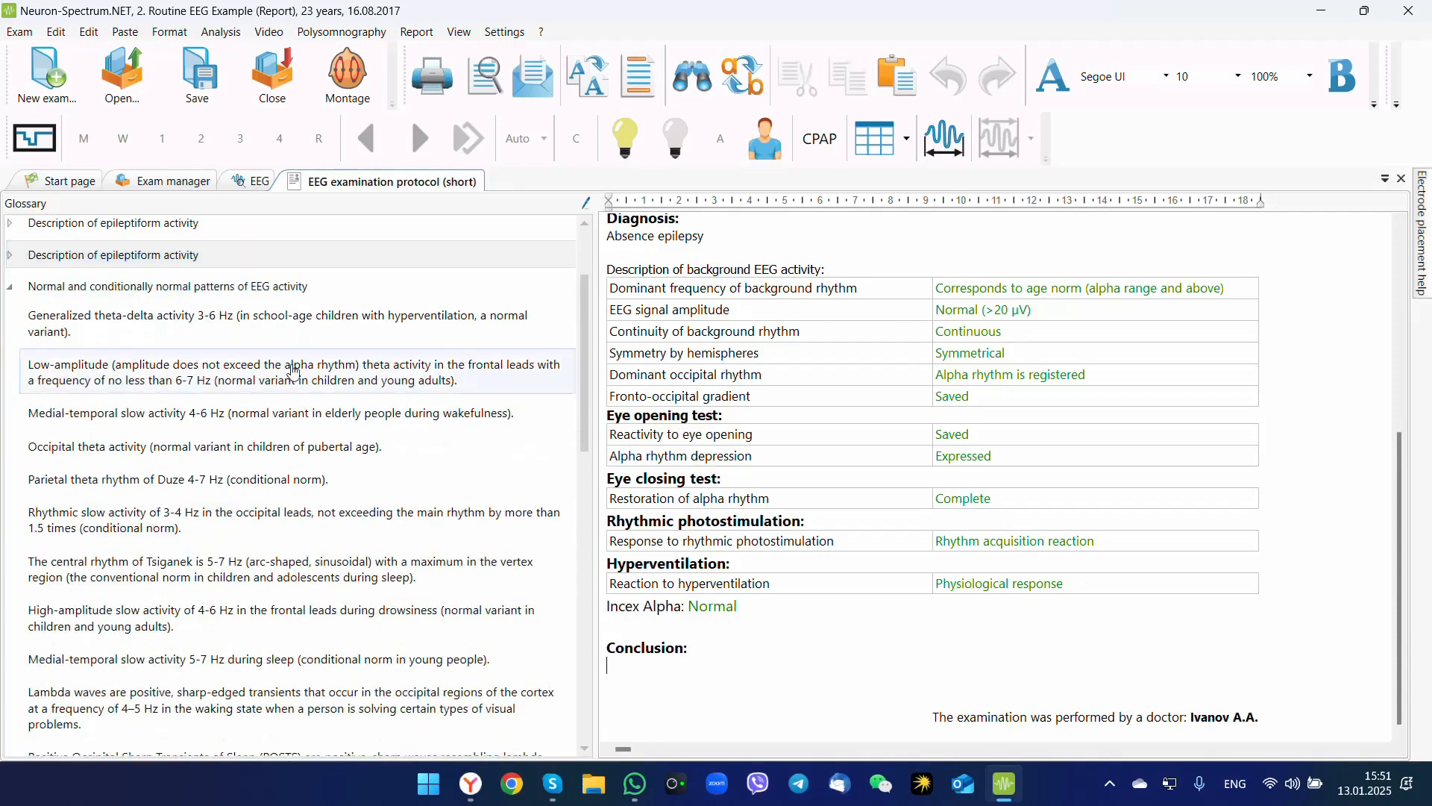
{"action": "scroll", "coordinate": [238, 525], "scroll_direction": "down", "scroll_amount": 4}
{"action": "scroll", "coordinate": [239, 526], "scroll_direction": "down", "scroll_amount": 3}
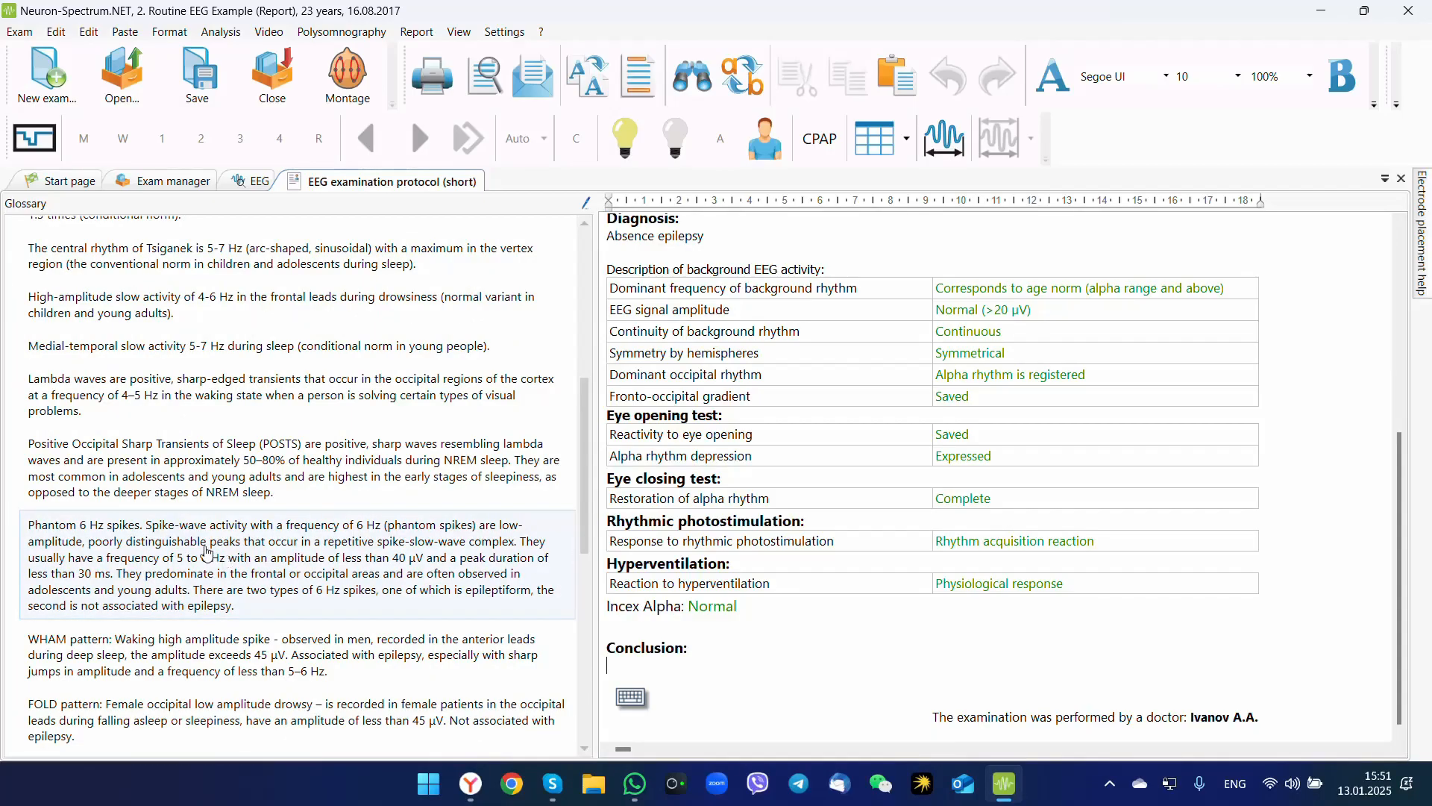
{"action": "double_click", "coordinate": [225, 558]}
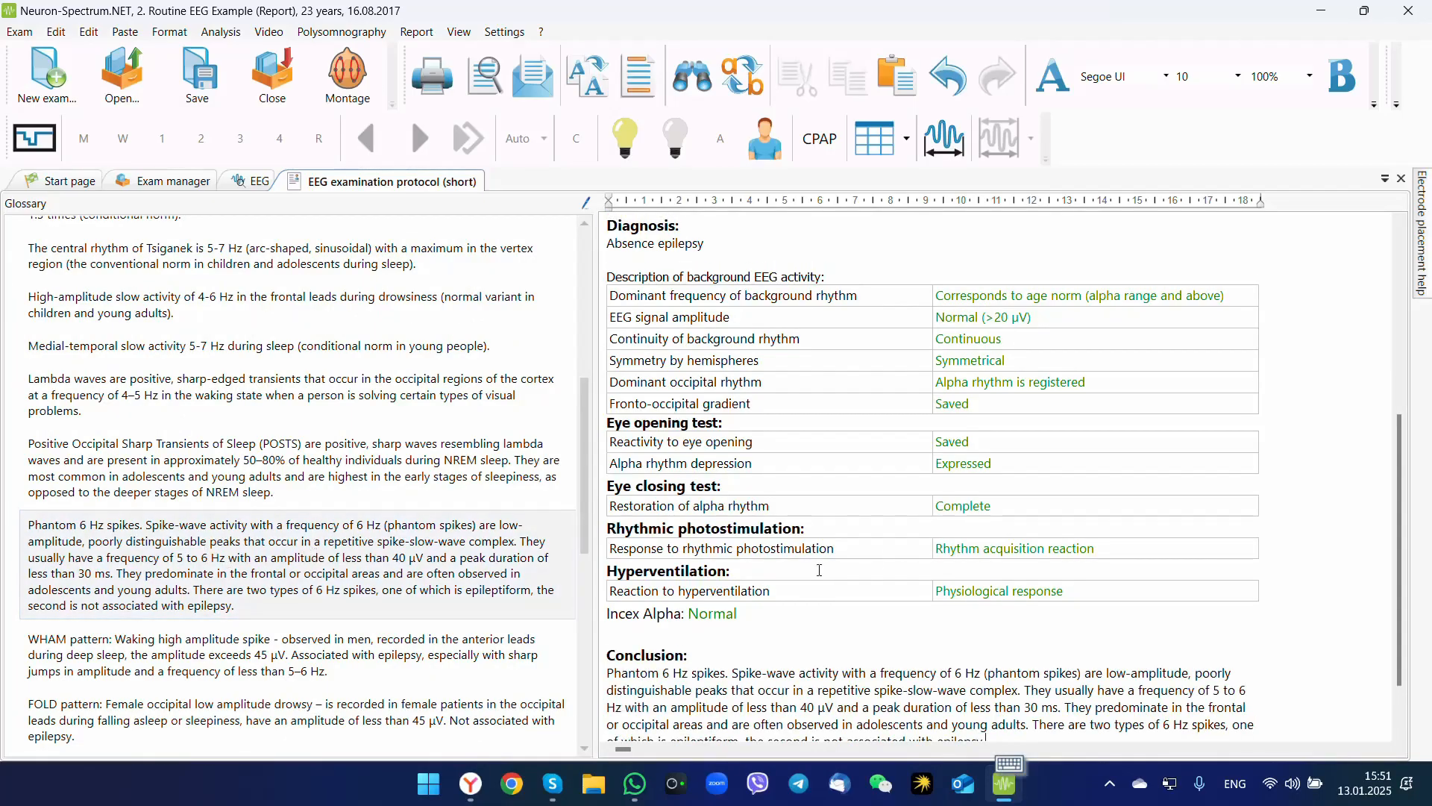
{"action": "scroll", "coordinate": [824, 556], "scroll_direction": "down", "scroll_amount": 1}
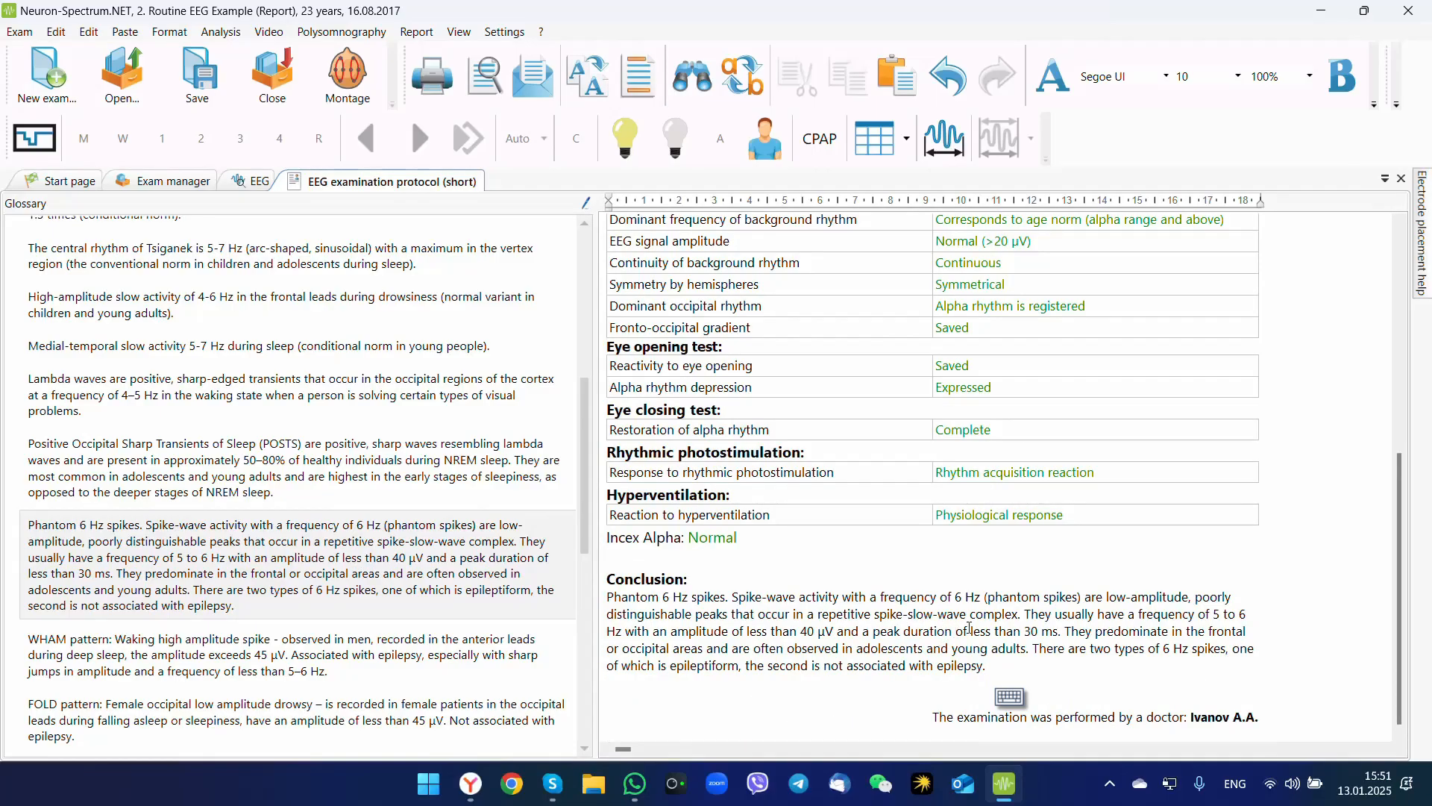
Look over the protocol and the remaining phrases on normal and conditionally normal EEG patterns, and collapse that glossary group.
{"action": "scroll", "coordinate": [968, 603], "scroll_direction": "up", "scroll_amount": 6}
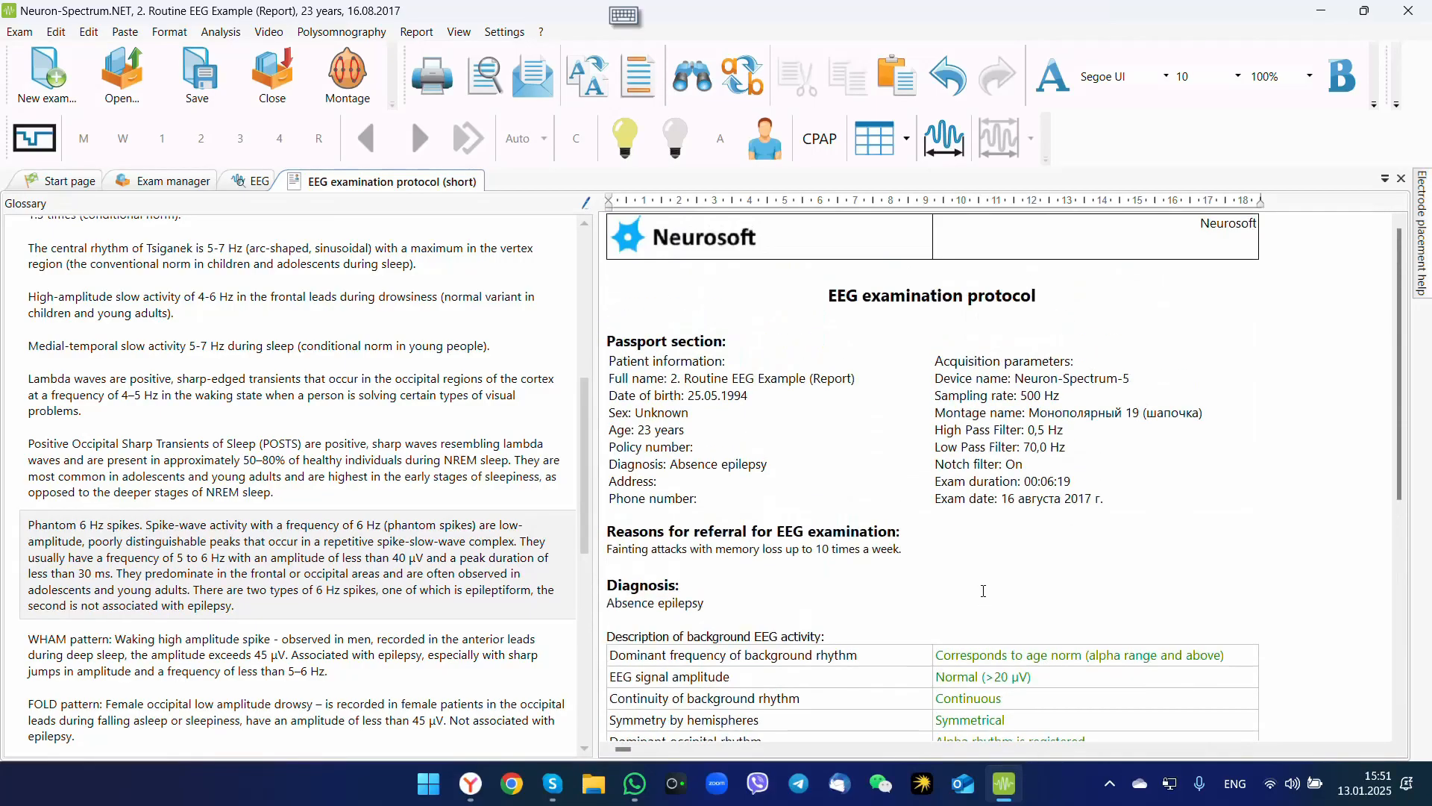
{"action": "scroll", "coordinate": [232, 485], "scroll_direction": "down", "scroll_amount": 10}
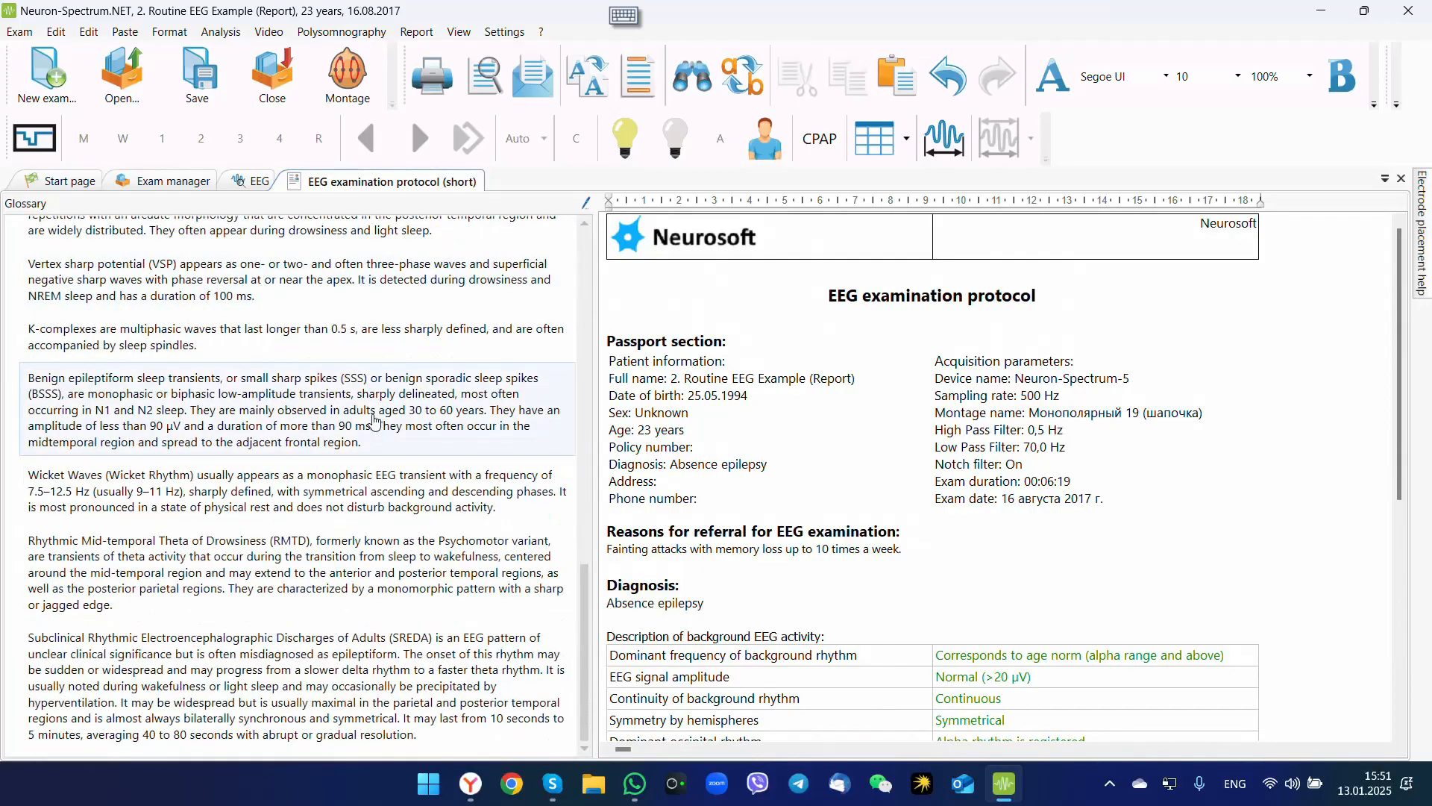
{"action": "scroll", "coordinate": [228, 478], "scroll_direction": "up", "scroll_amount": 6}
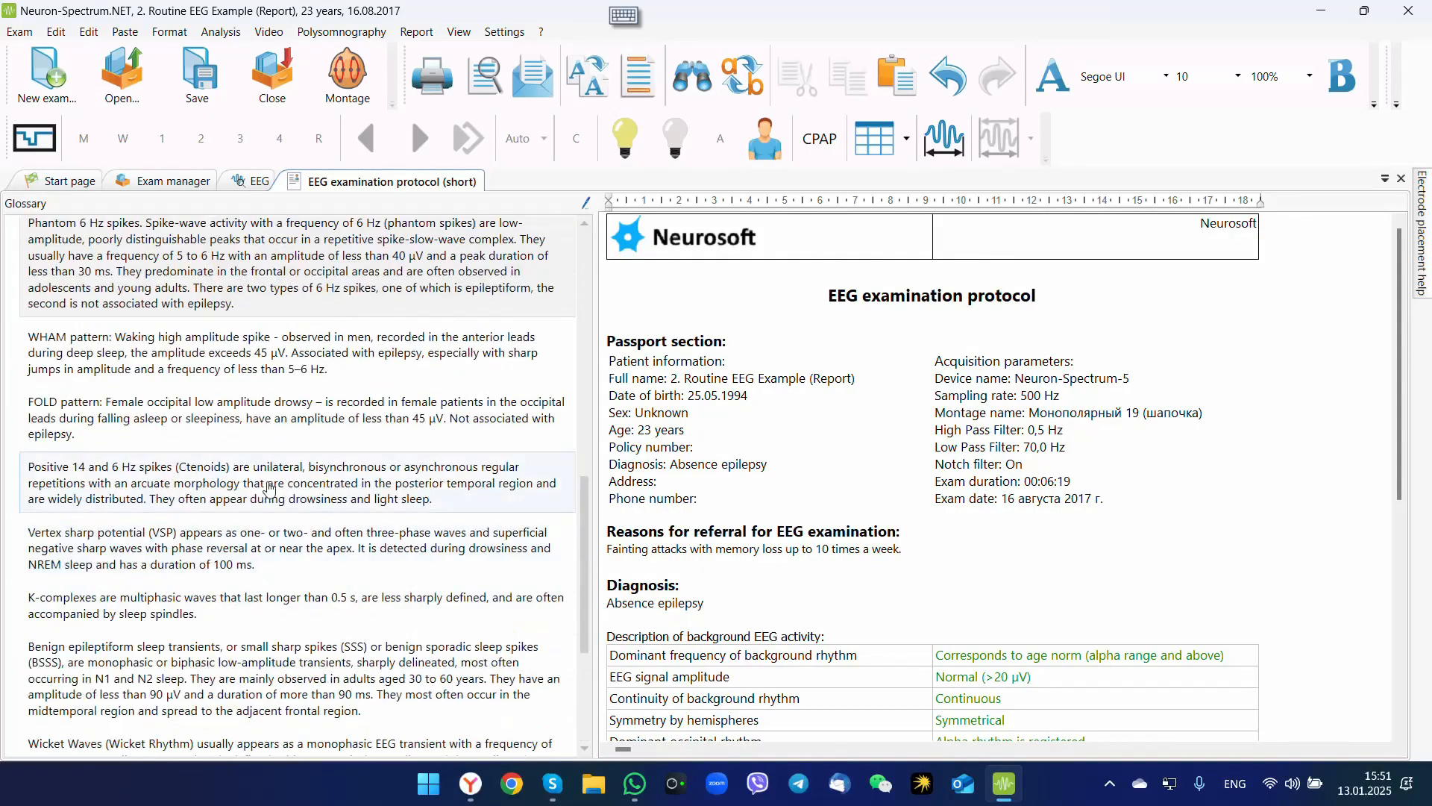
{"action": "scroll", "coordinate": [217, 454], "scroll_direction": "up", "scroll_amount": 8}
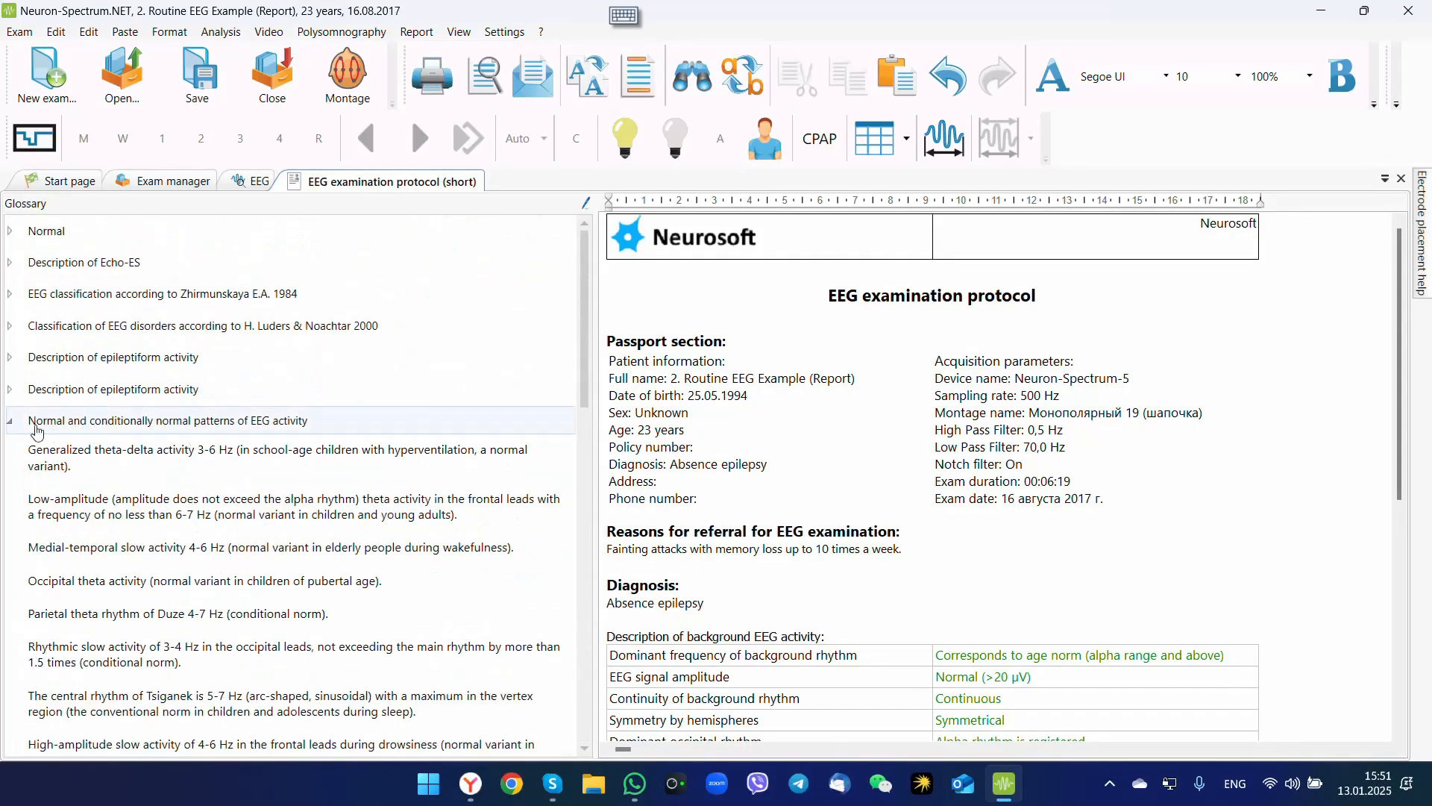
{"action": "left_click", "coordinate": [11, 422]}
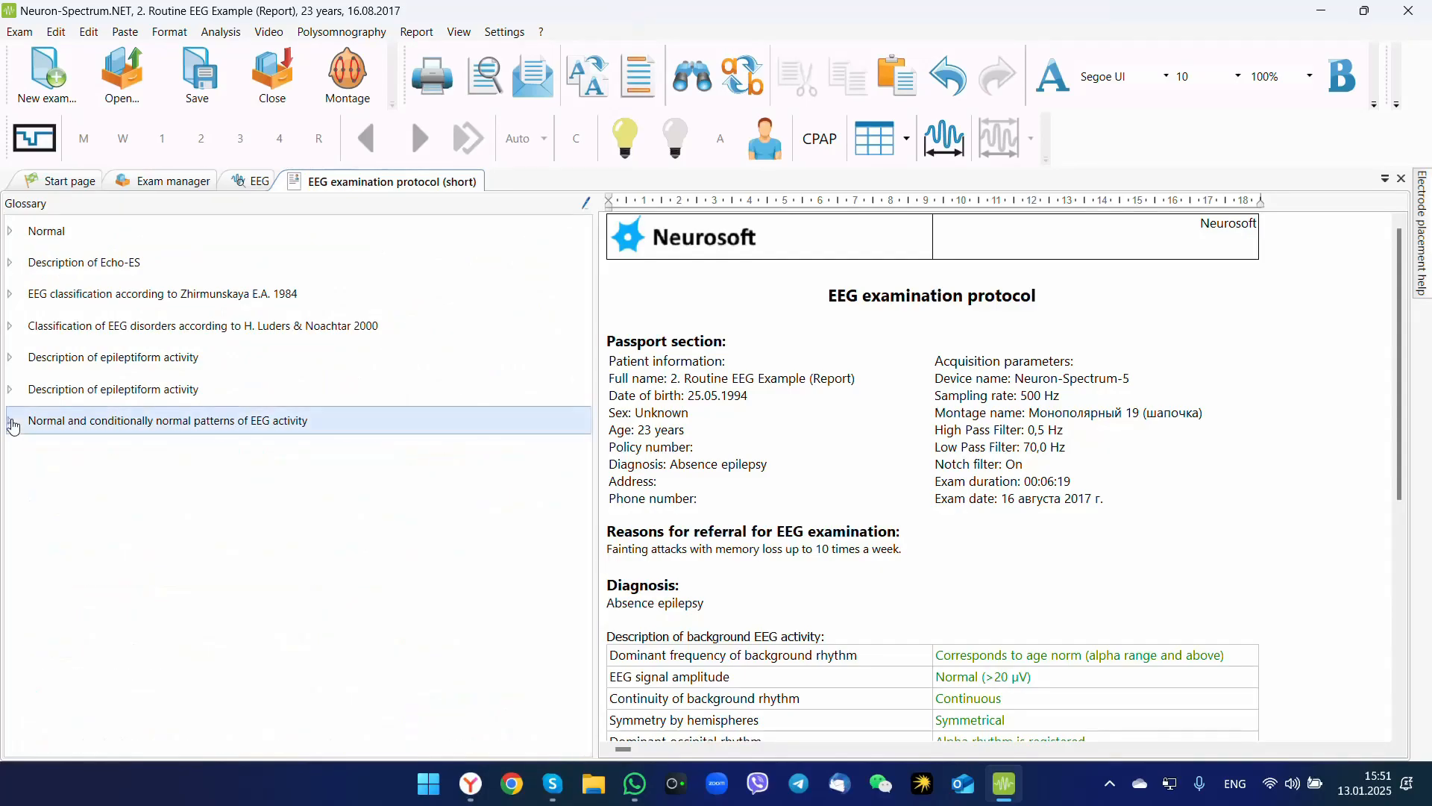
Enable editing of the glossary and add a group with the default name at the end of the list.
{"action": "left_click", "coordinate": [585, 208]}
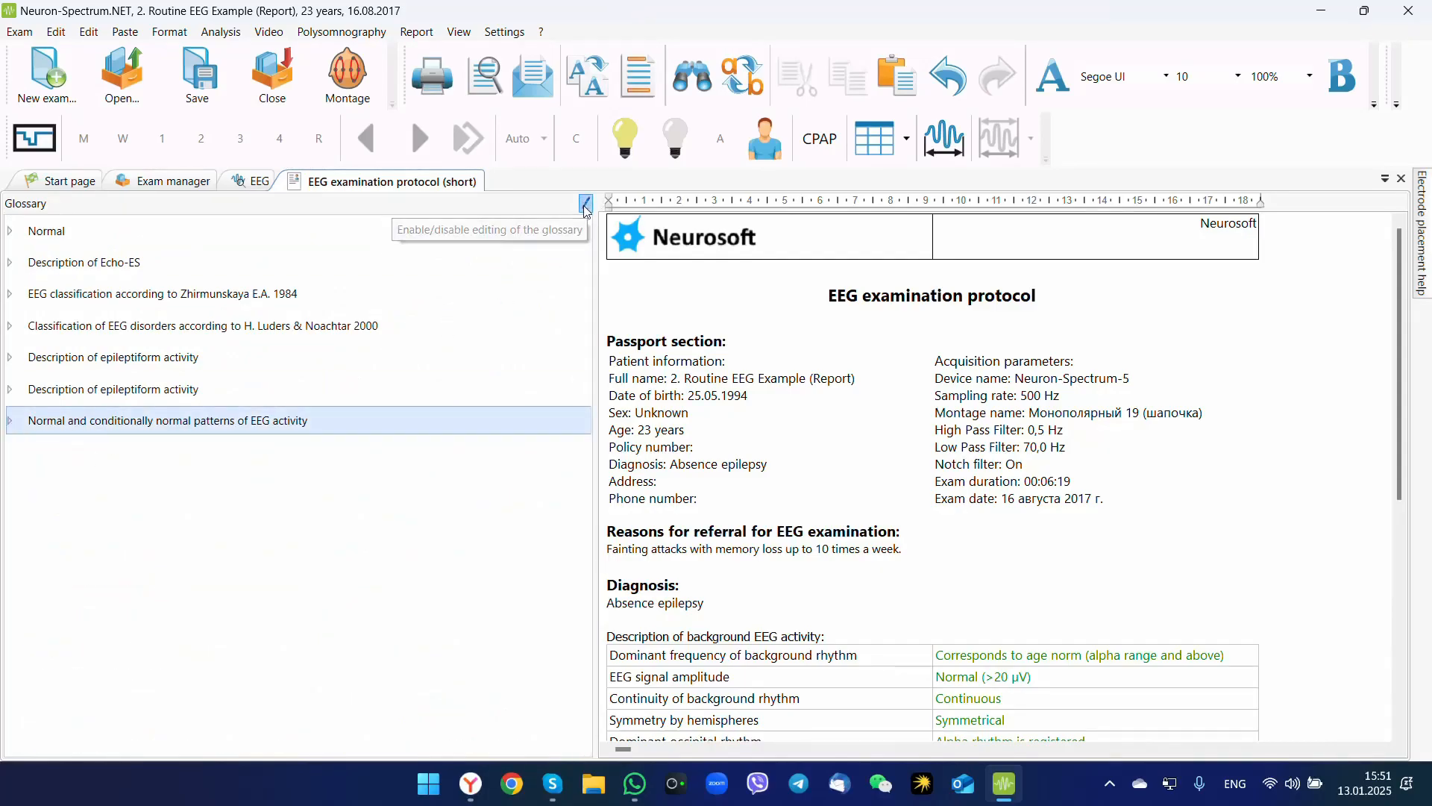
{"action": "right_click", "coordinate": [191, 494]}
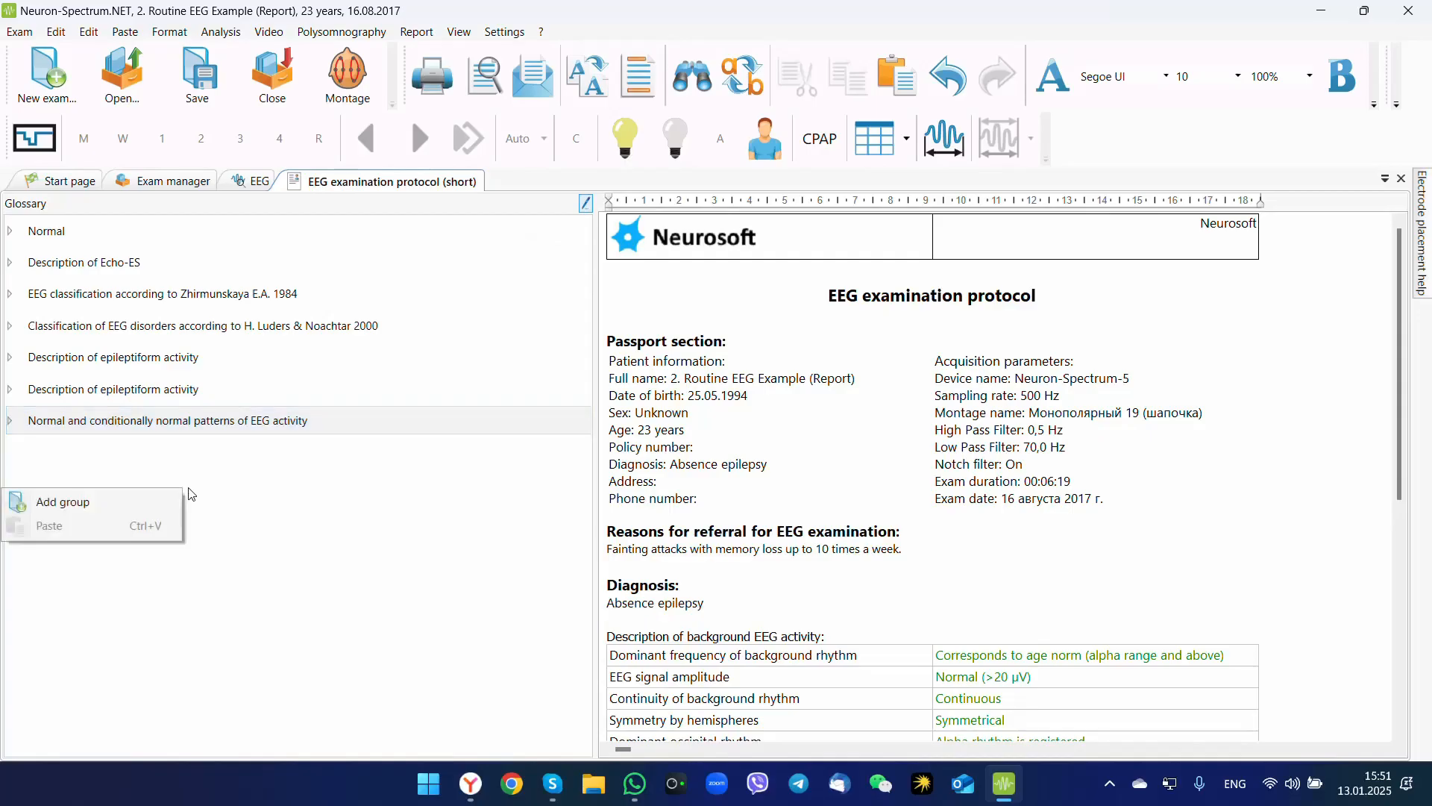
{"action": "left_click", "coordinate": [137, 510]}
{"action": "key", "text": "Return"}
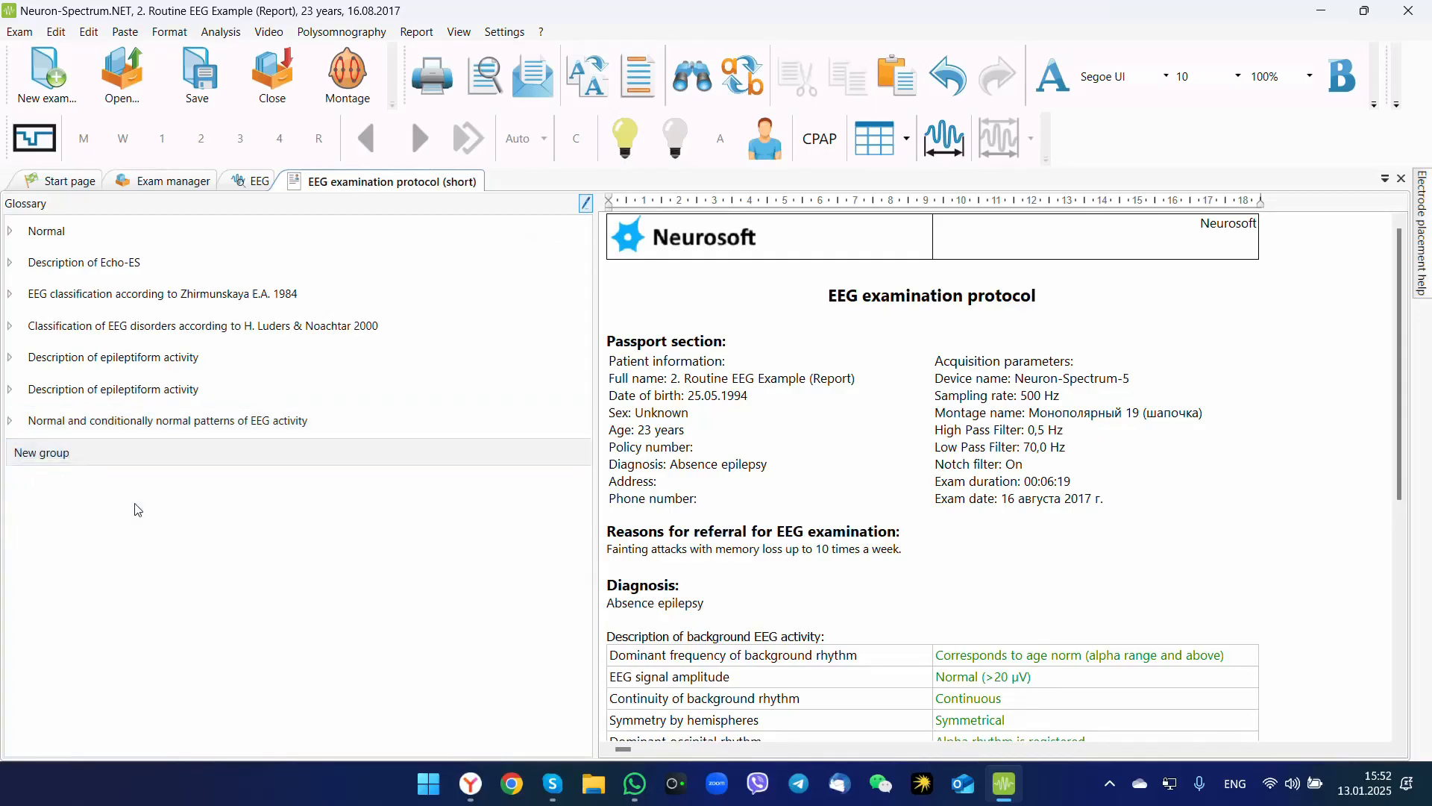
Add a sentence with the default text to the newly created glossary group.
{"action": "right_click", "coordinate": [112, 461]}
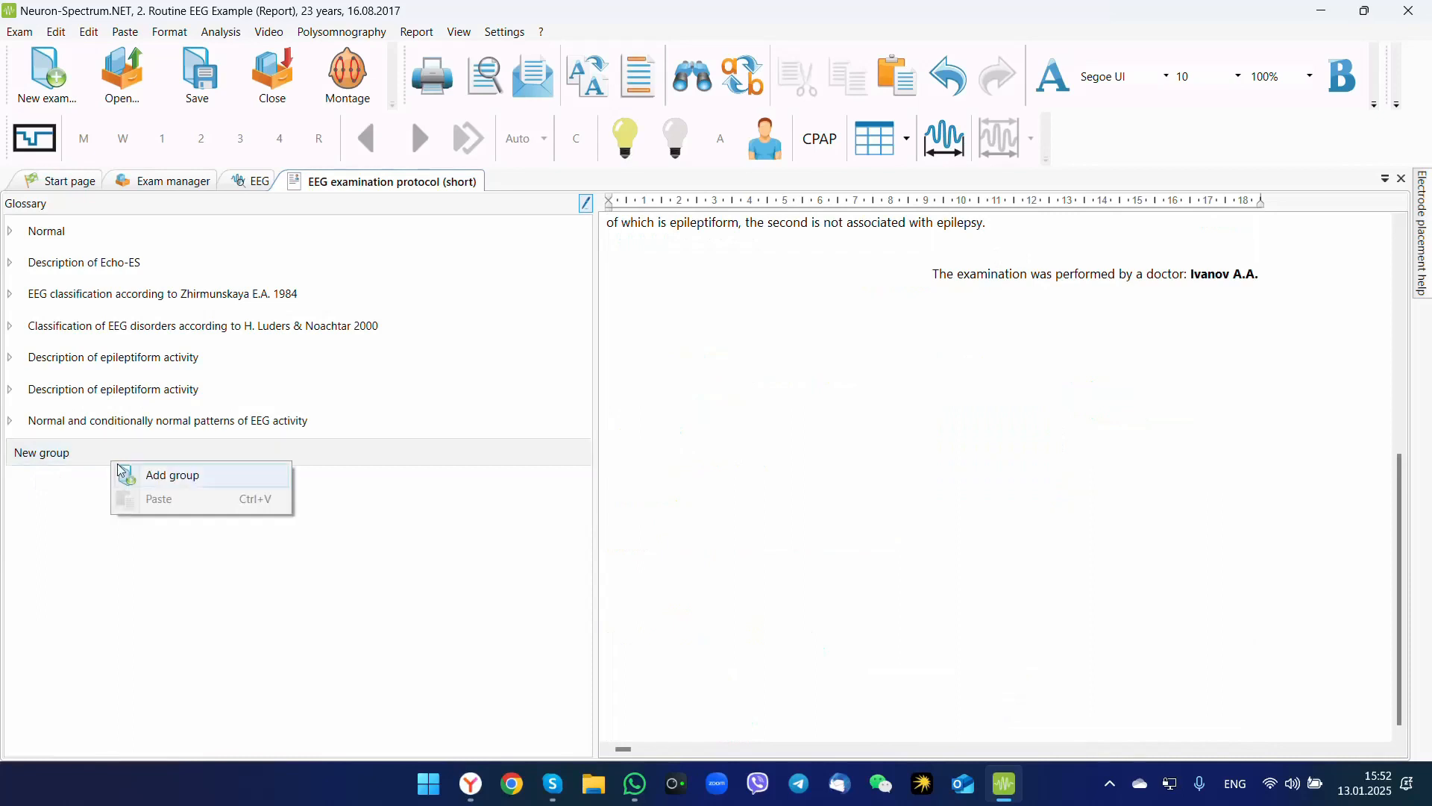
{"action": "left_click", "coordinate": [73, 455]}
{"action": "right_click", "coordinate": [71, 456]}
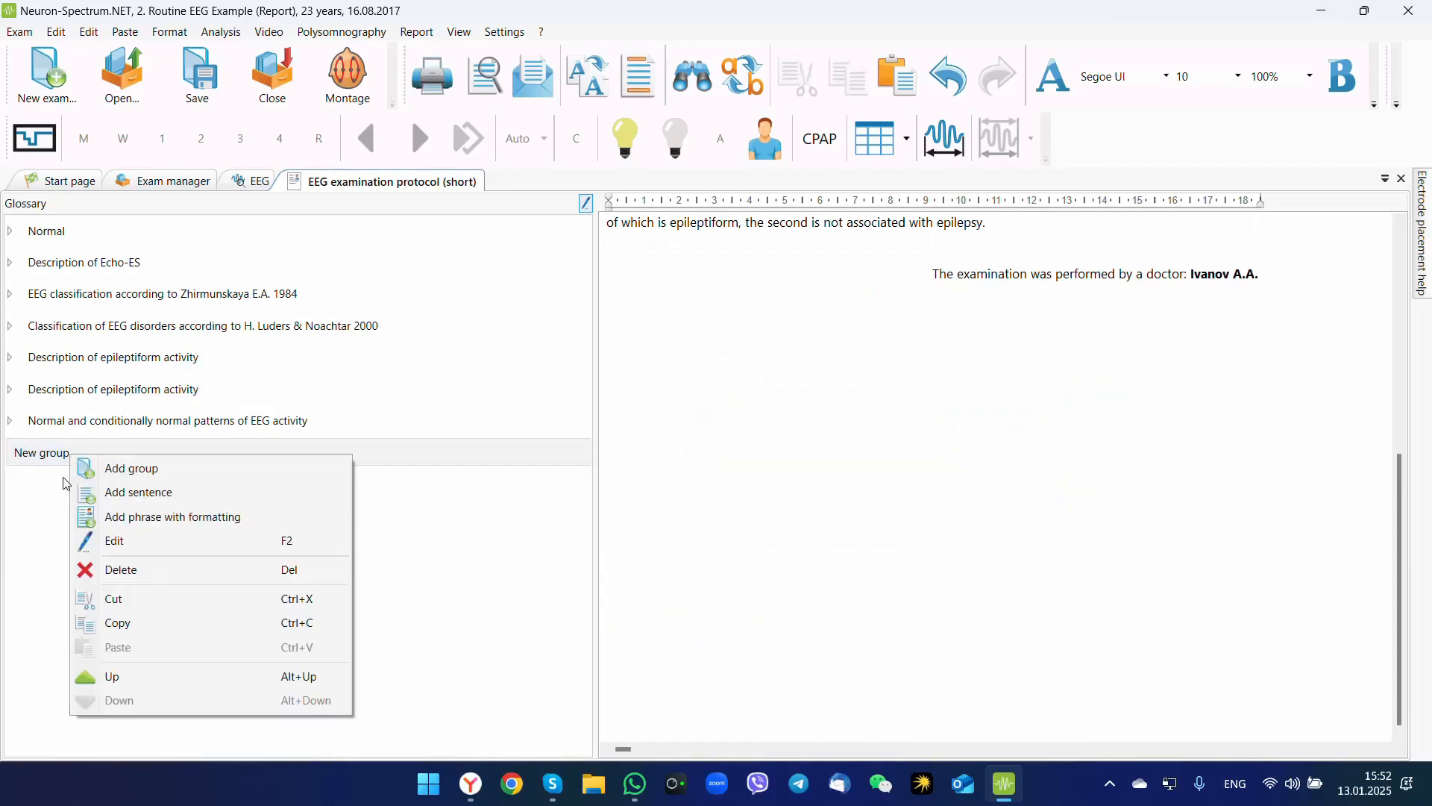
{"action": "left_click", "coordinate": [129, 498]}
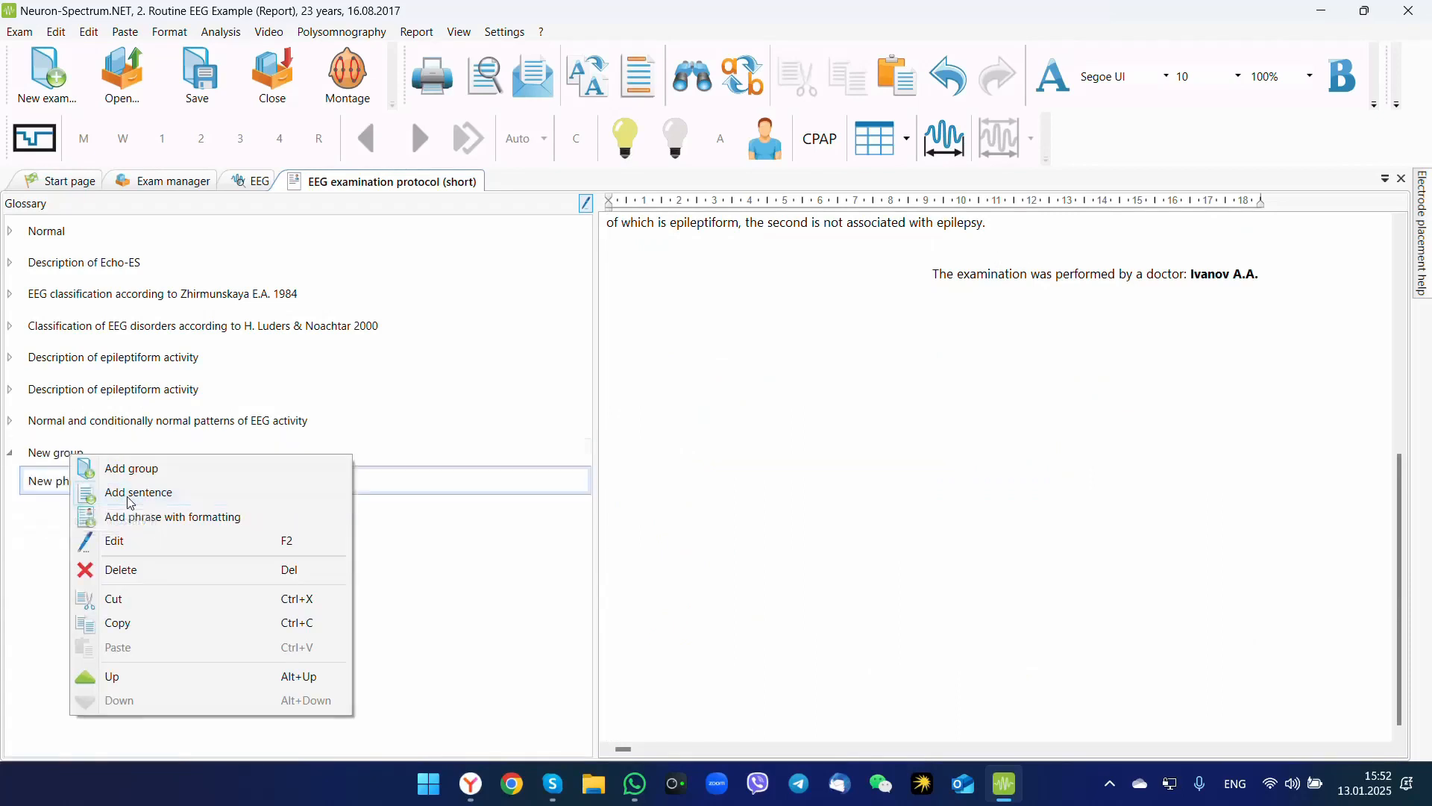
{"action": "left_click", "coordinate": [146, 505]}
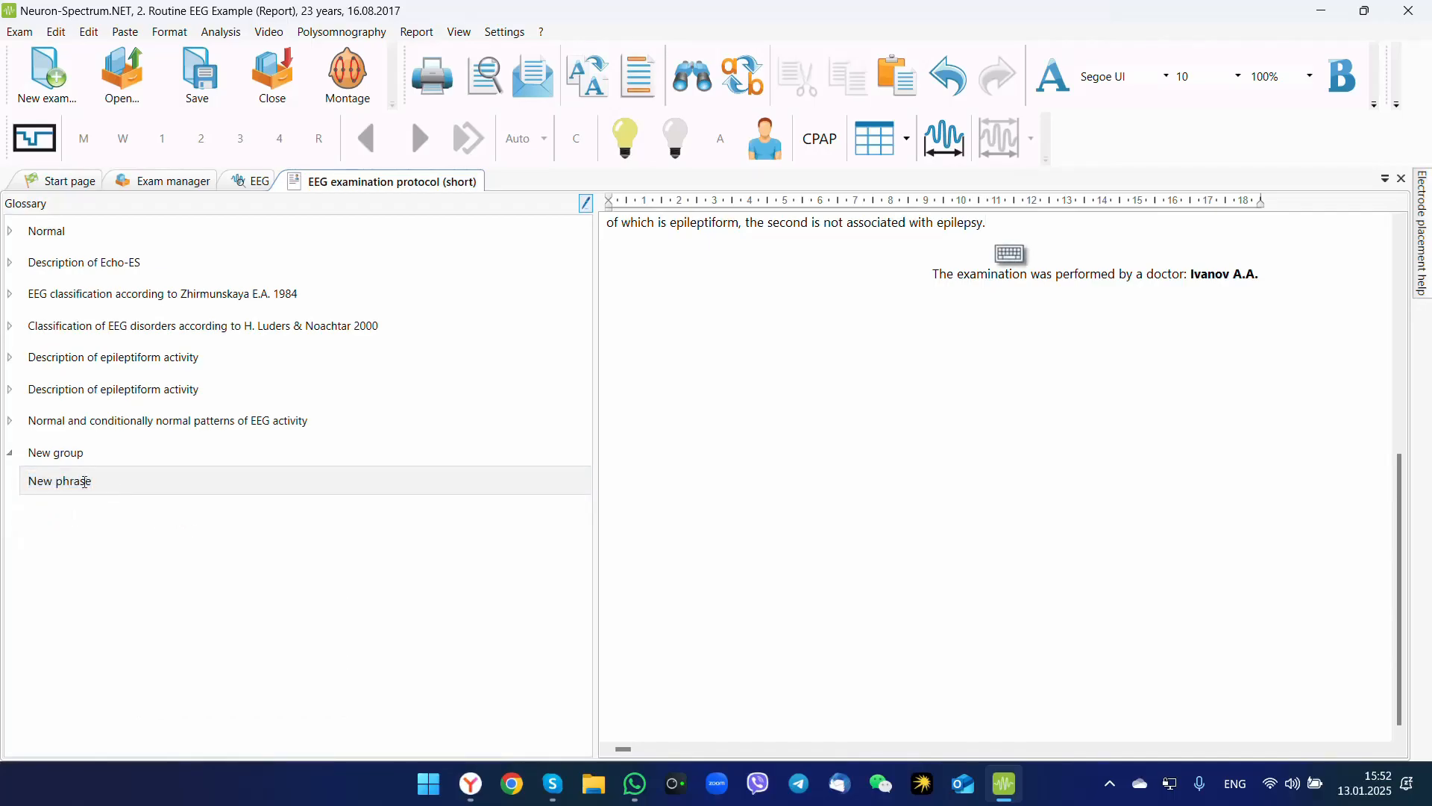
Add a phrase with formatting to the new glossary group, view its tag types, and keep the default text.
{"action": "right_click", "coordinate": [85, 481]}
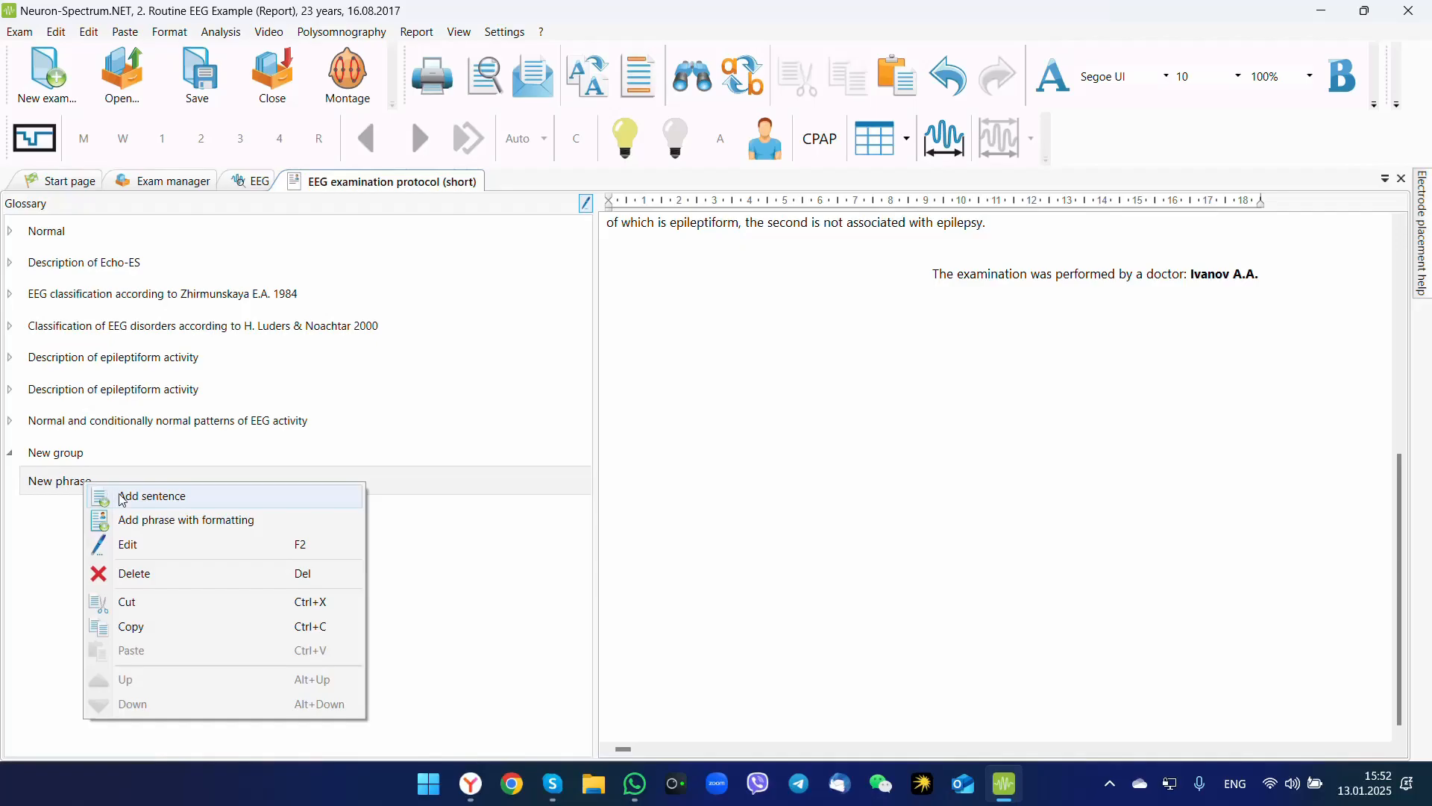
{"action": "left_click", "coordinate": [250, 522]}
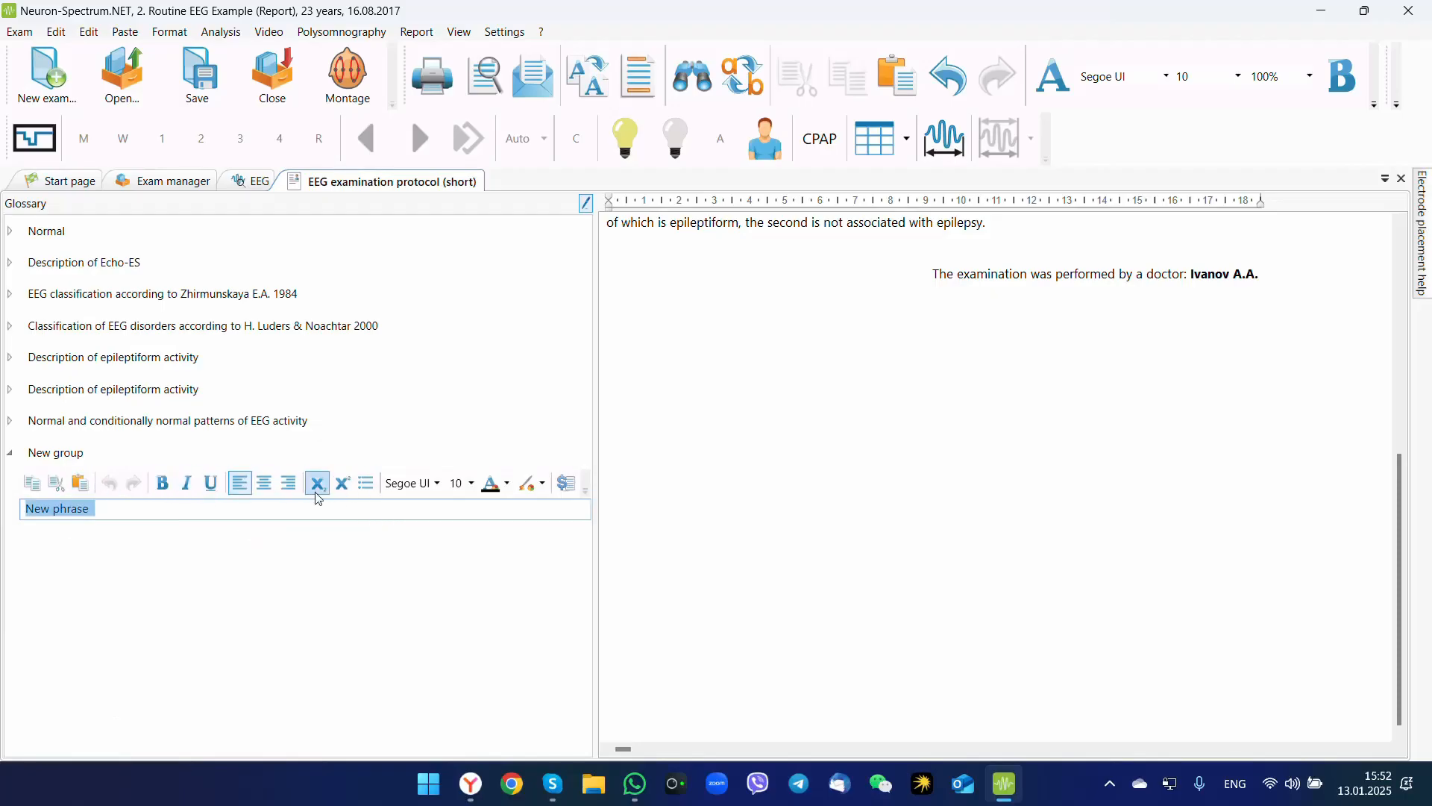
{"action": "left_click", "coordinate": [584, 493]}
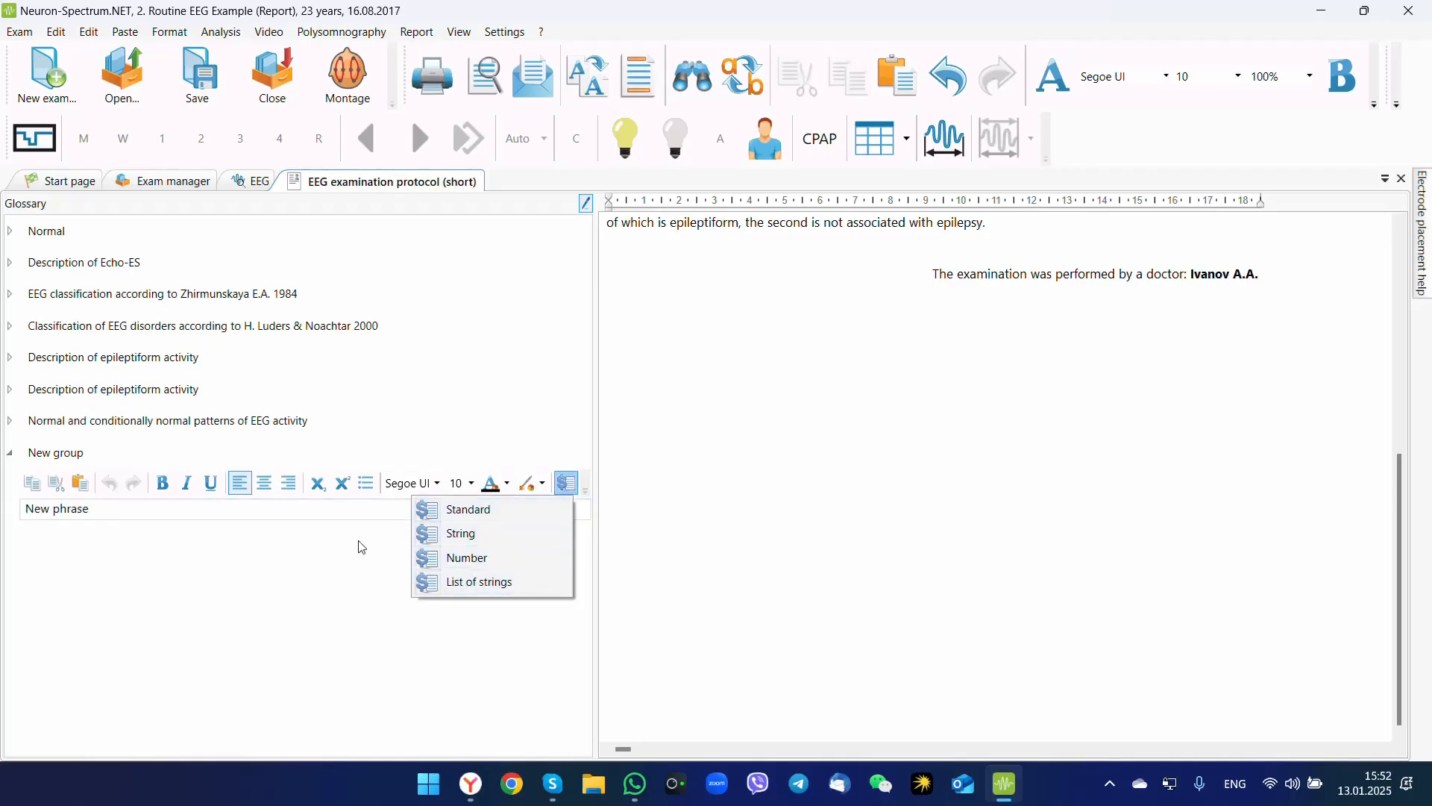
{"action": "left_click", "coordinate": [317, 551]}
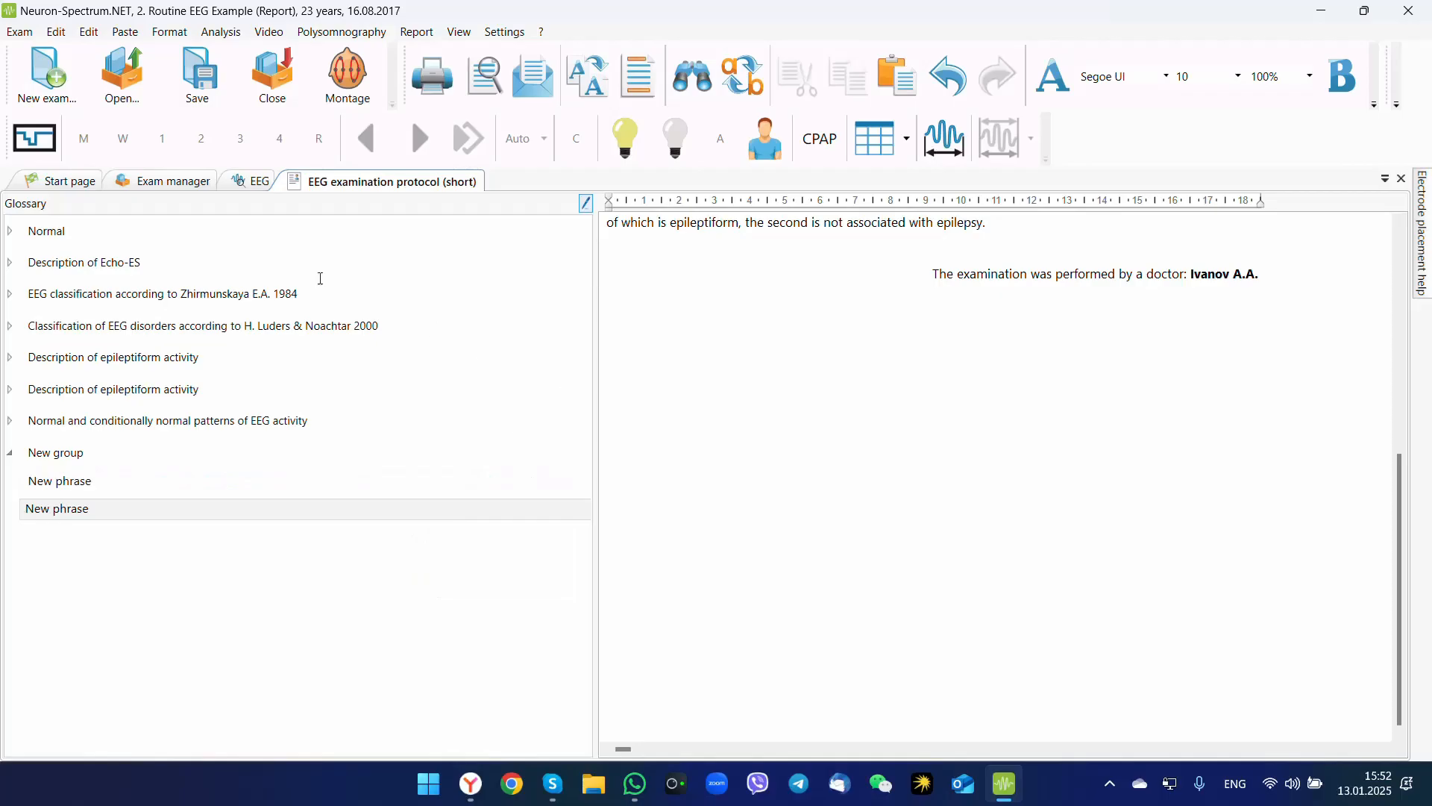
Switch to the EEG traces and open the "EEG examination protocol (short)" template in a maximized report templates editor.
{"action": "left_click", "coordinate": [258, 182]}
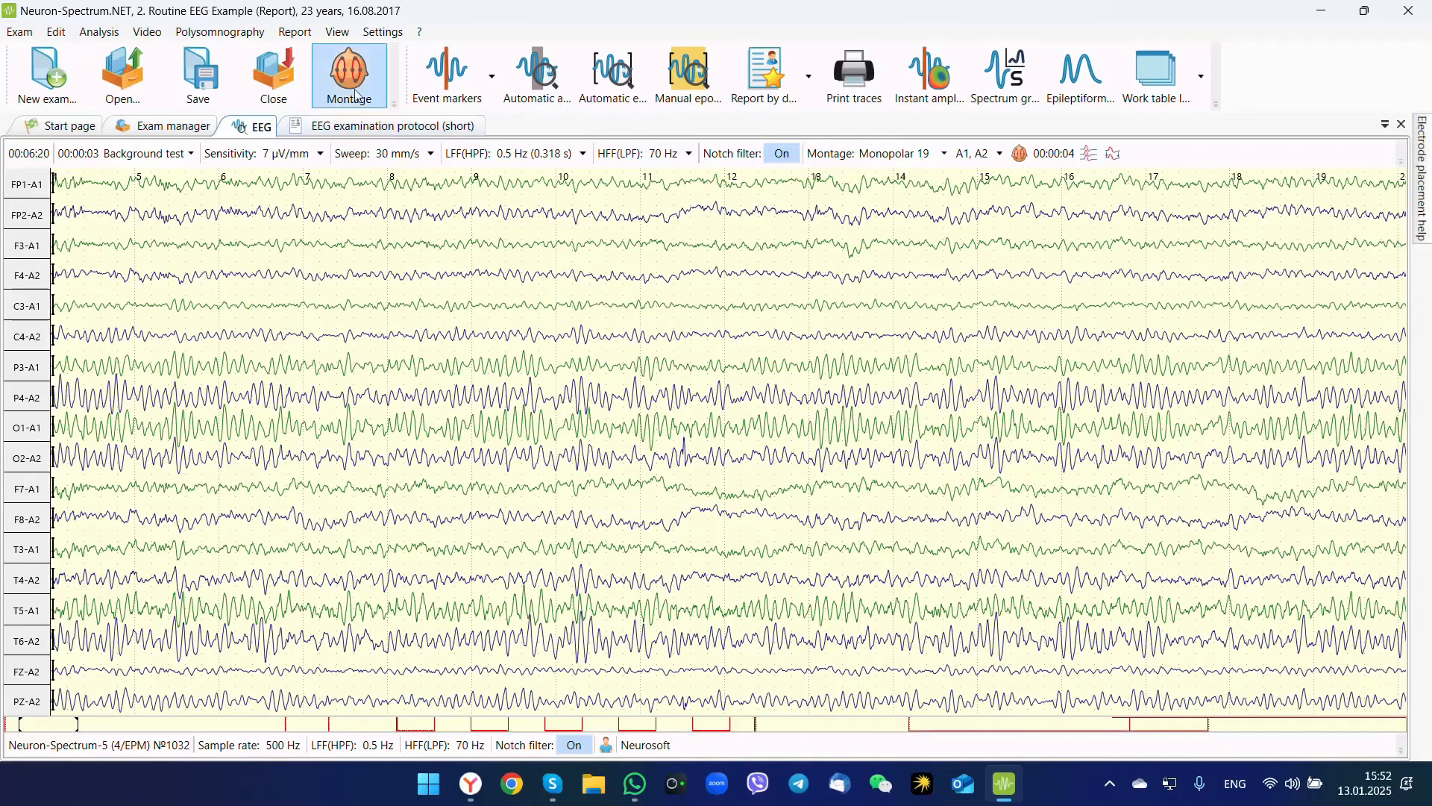
{"action": "left_click", "coordinate": [299, 34]}
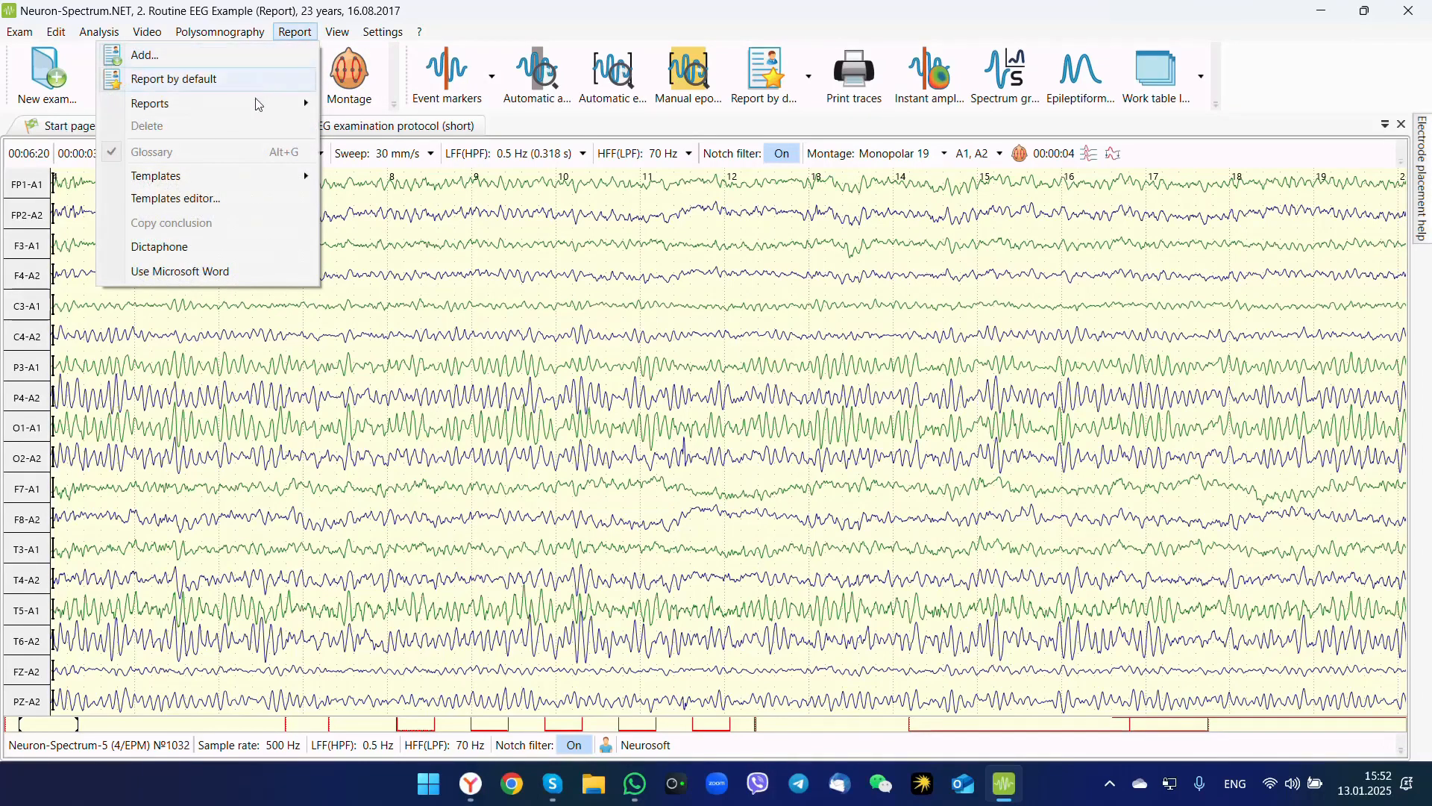
{"action": "left_click", "coordinate": [244, 205]}
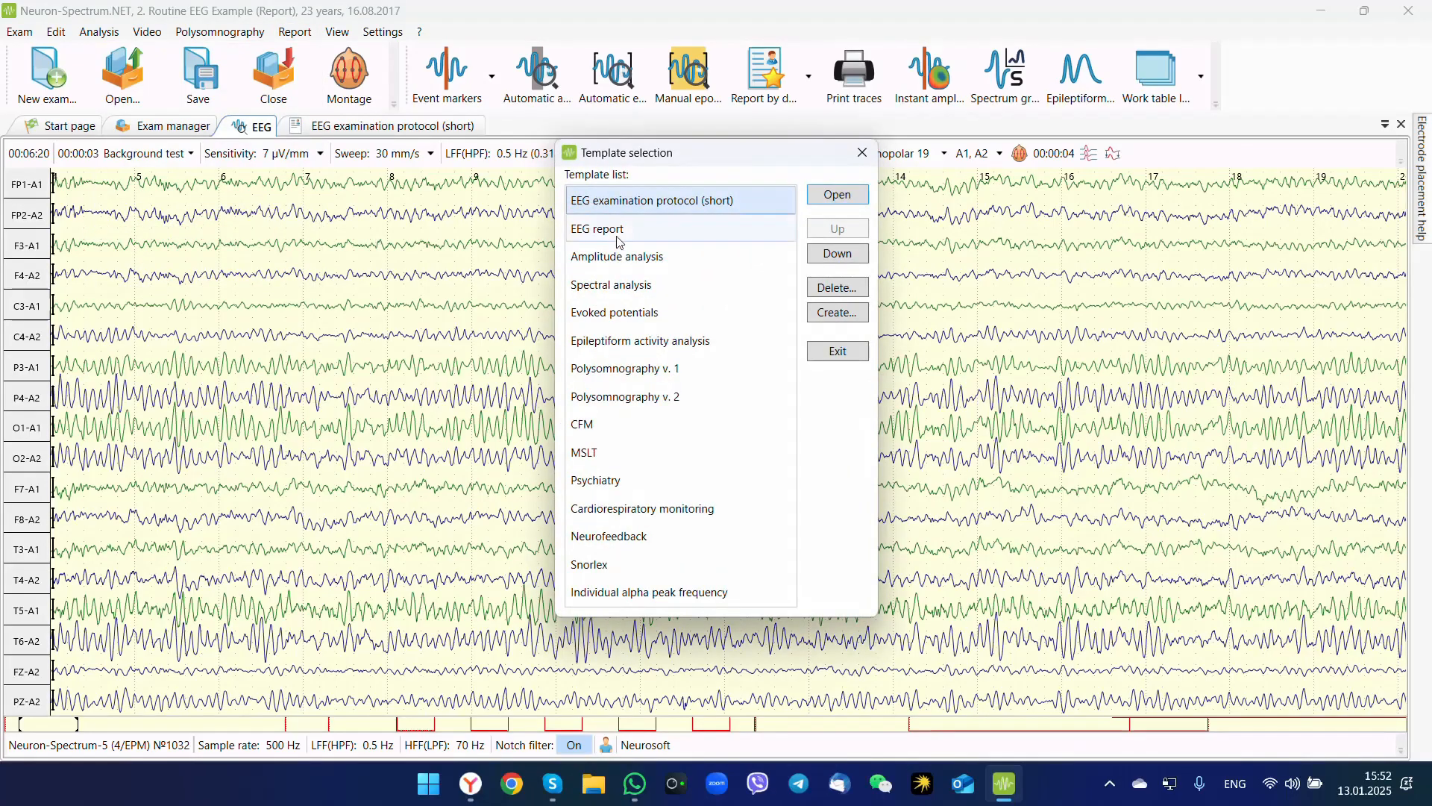
{"action": "left_click", "coordinate": [853, 200]}
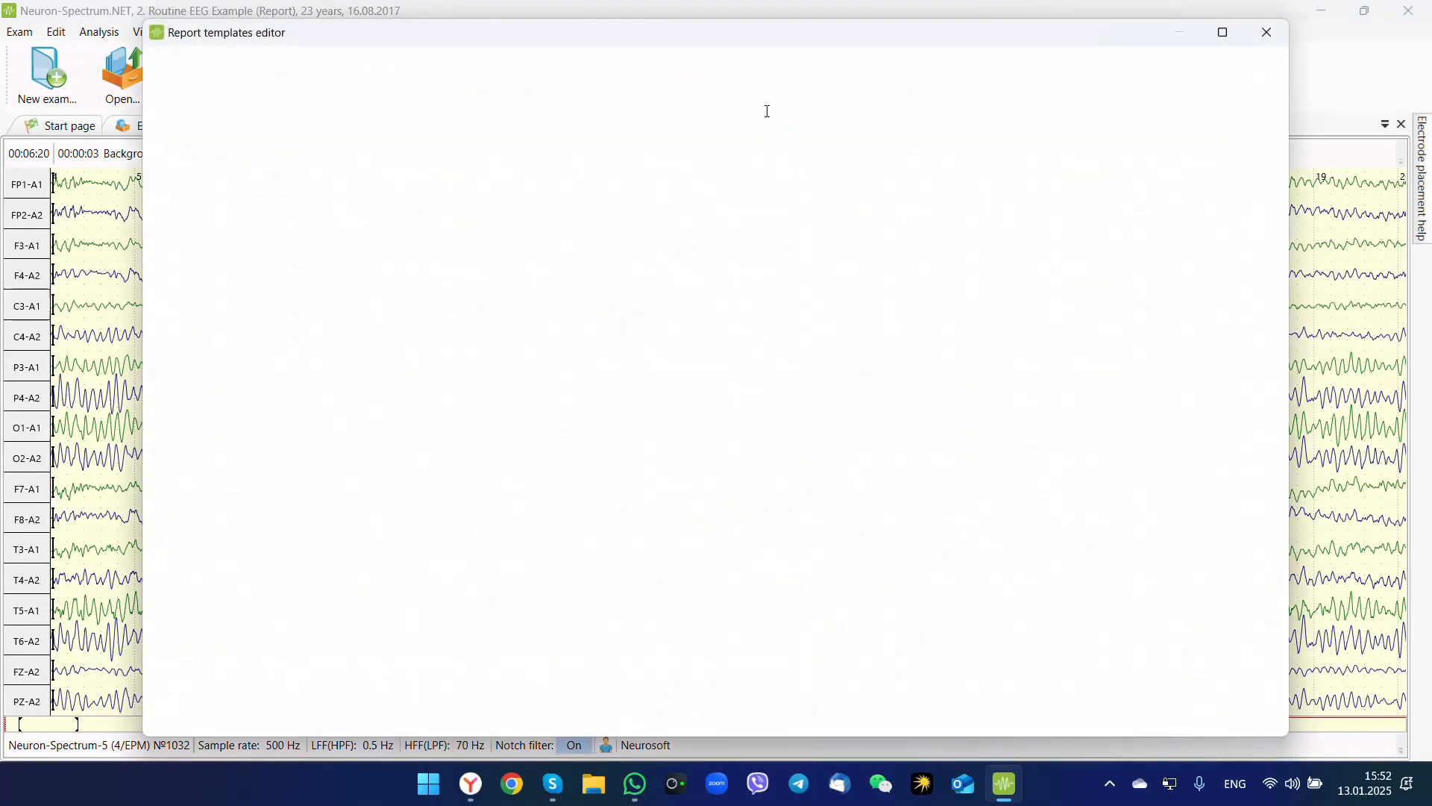
{"action": "double_click", "coordinate": [746, 40]}
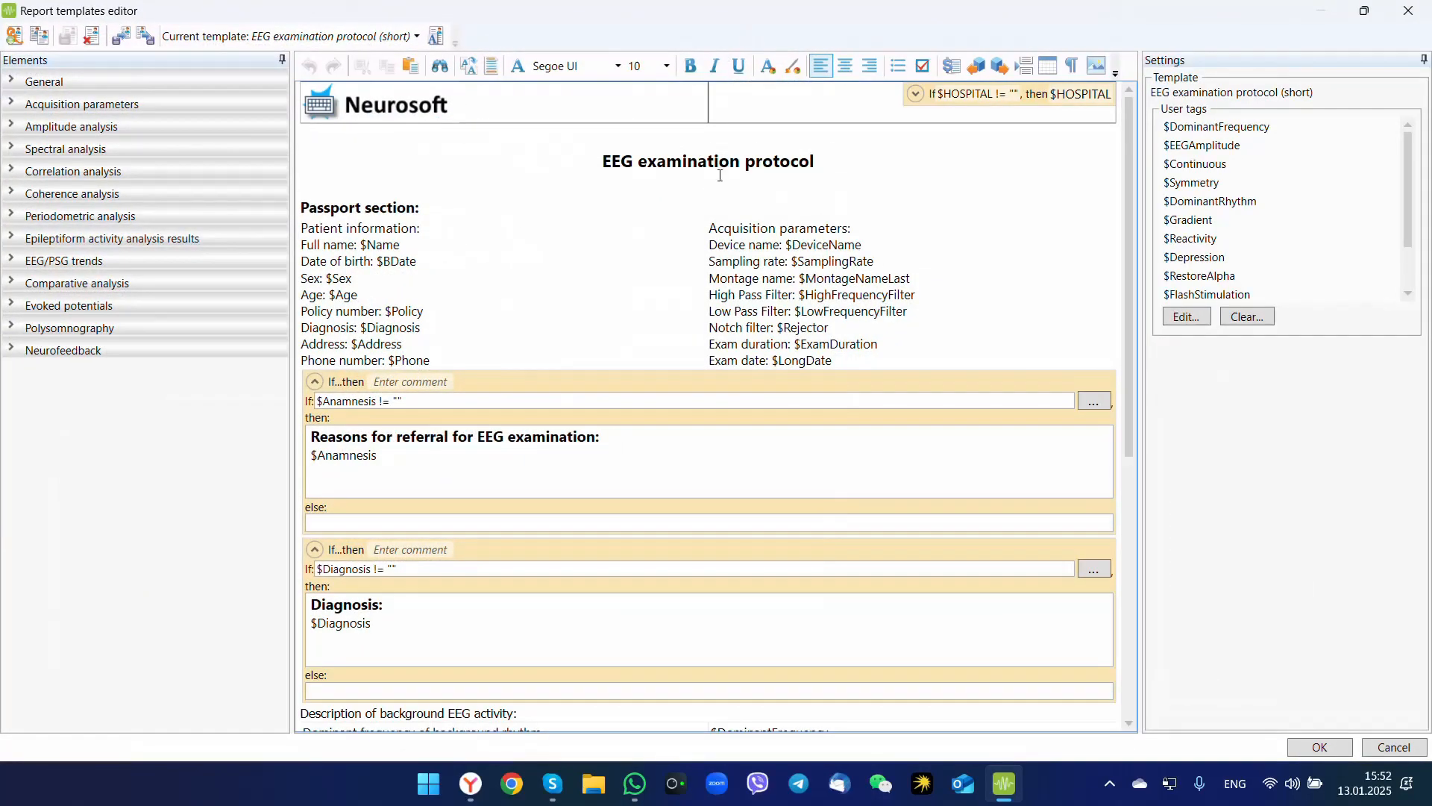
Examine the template's conditional Diagnosis and Reasons for referral blocks, the header logo and the cell with the hospital condition.
{"action": "left_click", "coordinate": [382, 606]}
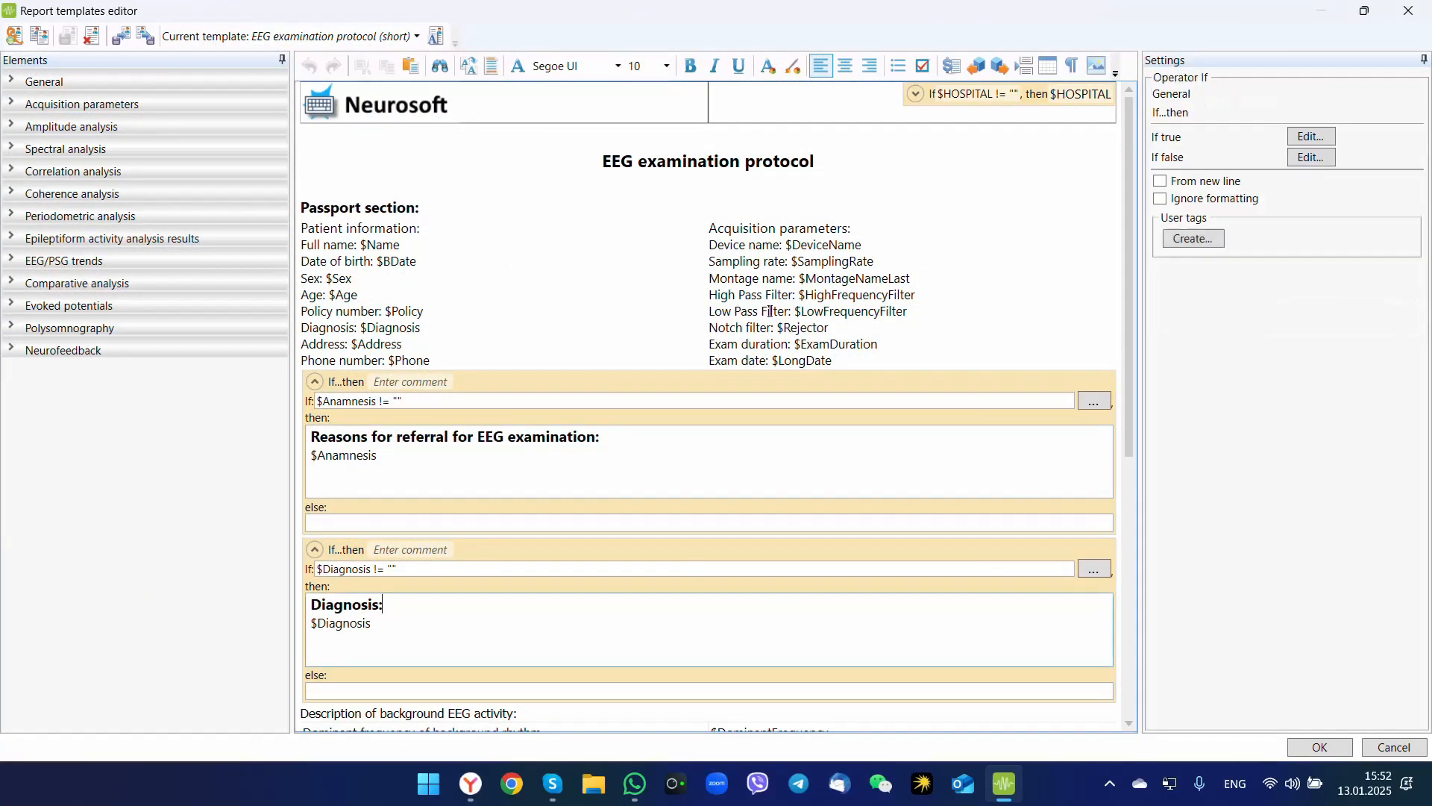
{"action": "left_click", "coordinate": [694, 440]}
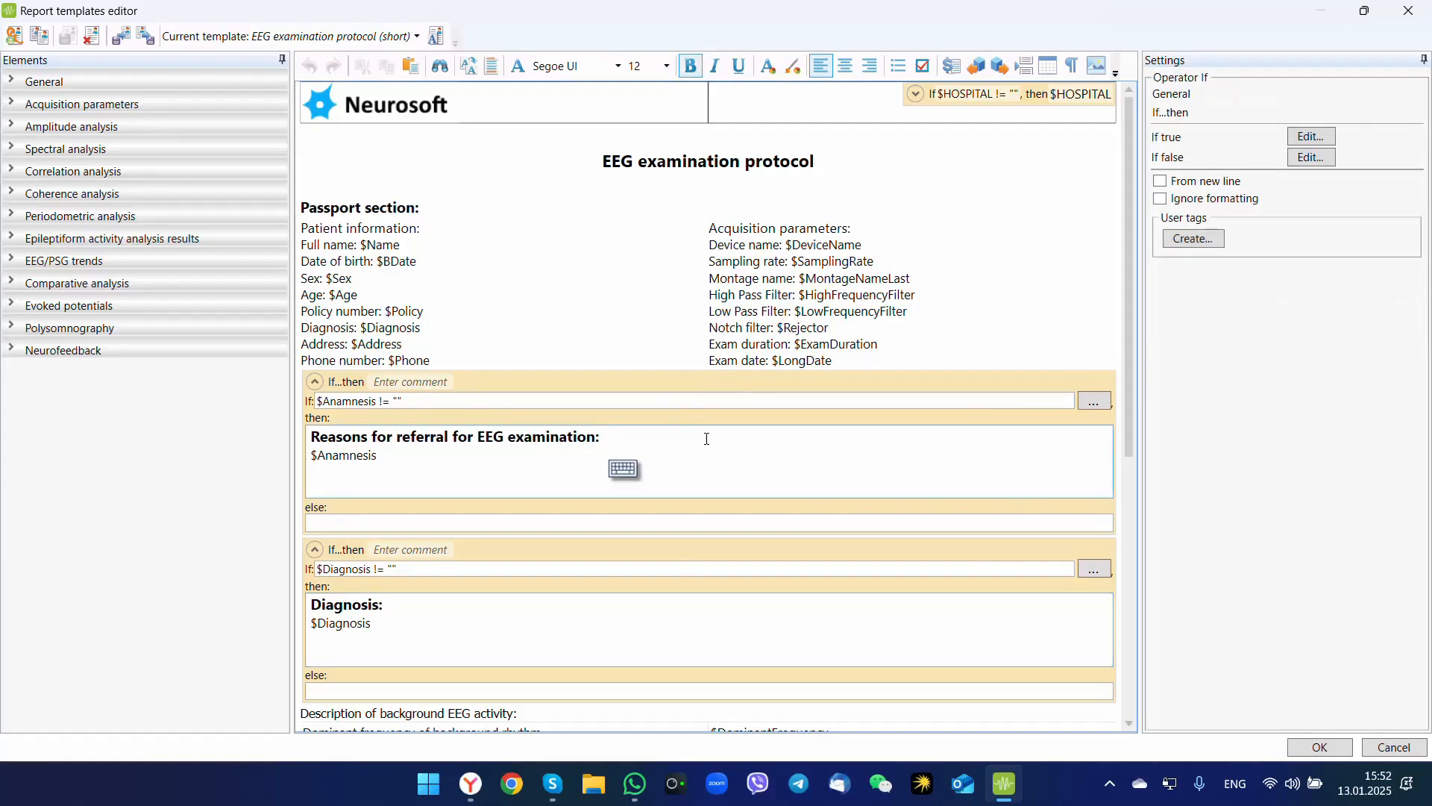
{"action": "left_click", "coordinate": [494, 96]}
{"action": "left_click", "coordinate": [420, 101]}
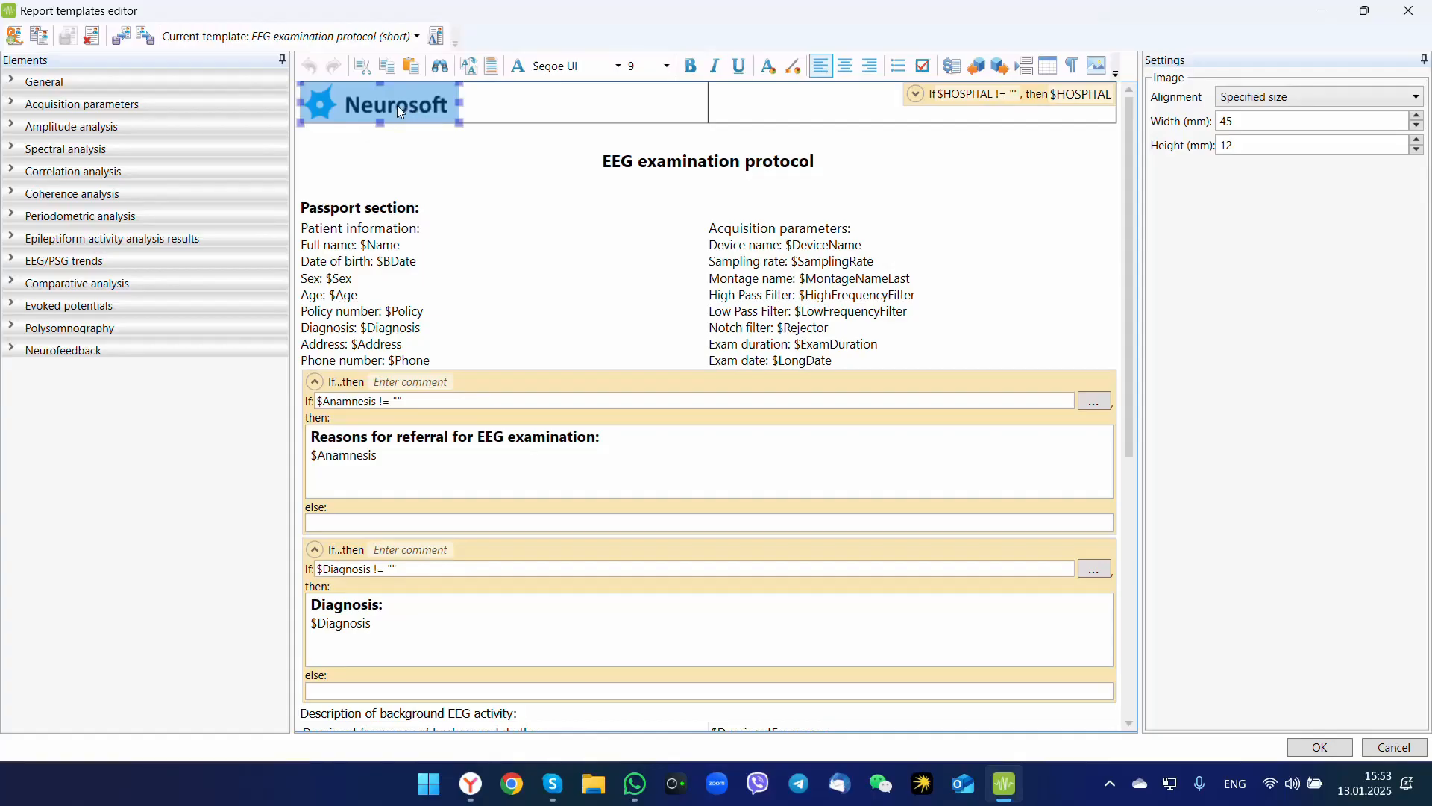
{"action": "left_click", "coordinate": [898, 98]}
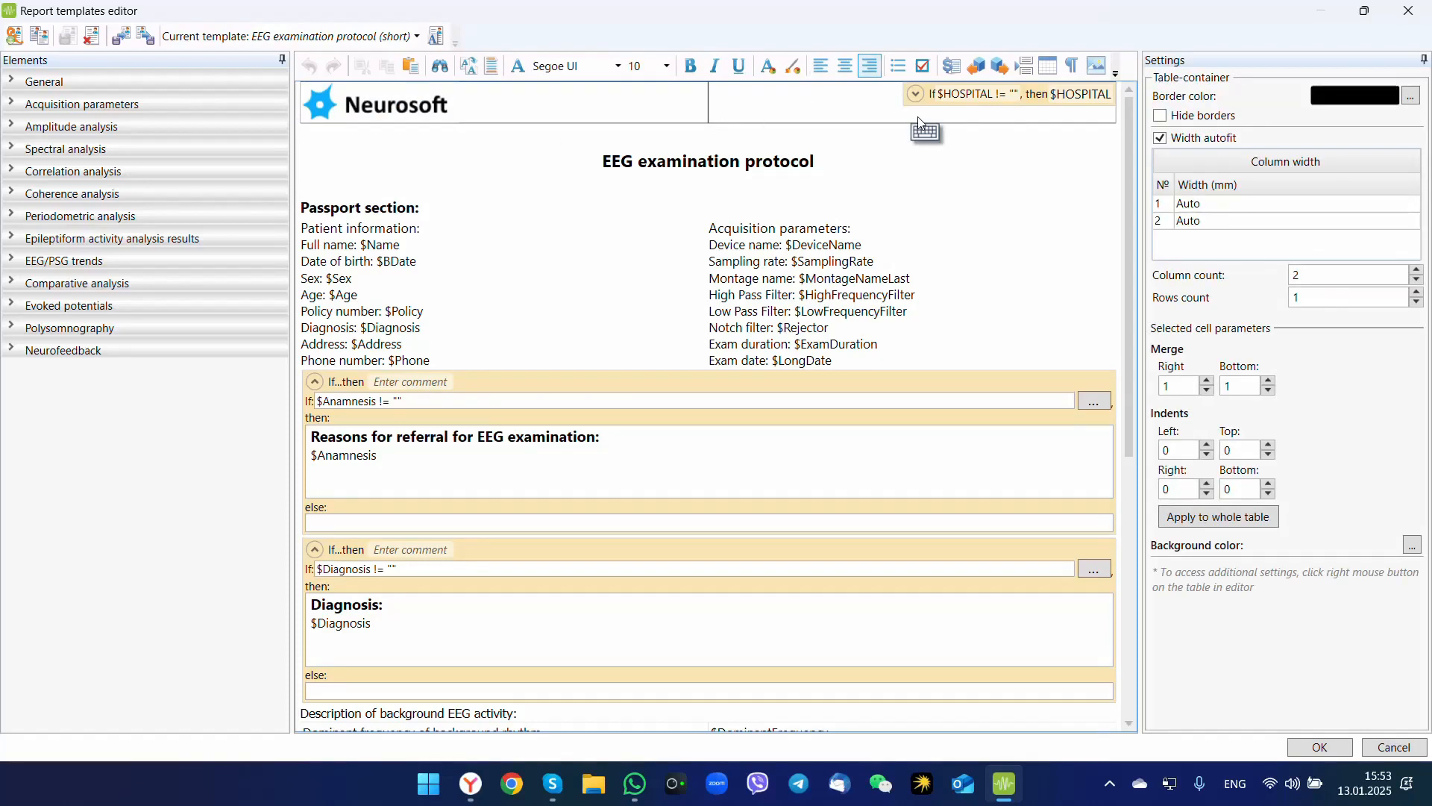
Insert the word "Routine" at the start of the template title "EEG examination protocol".
{"action": "left_click", "coordinate": [740, 160]}
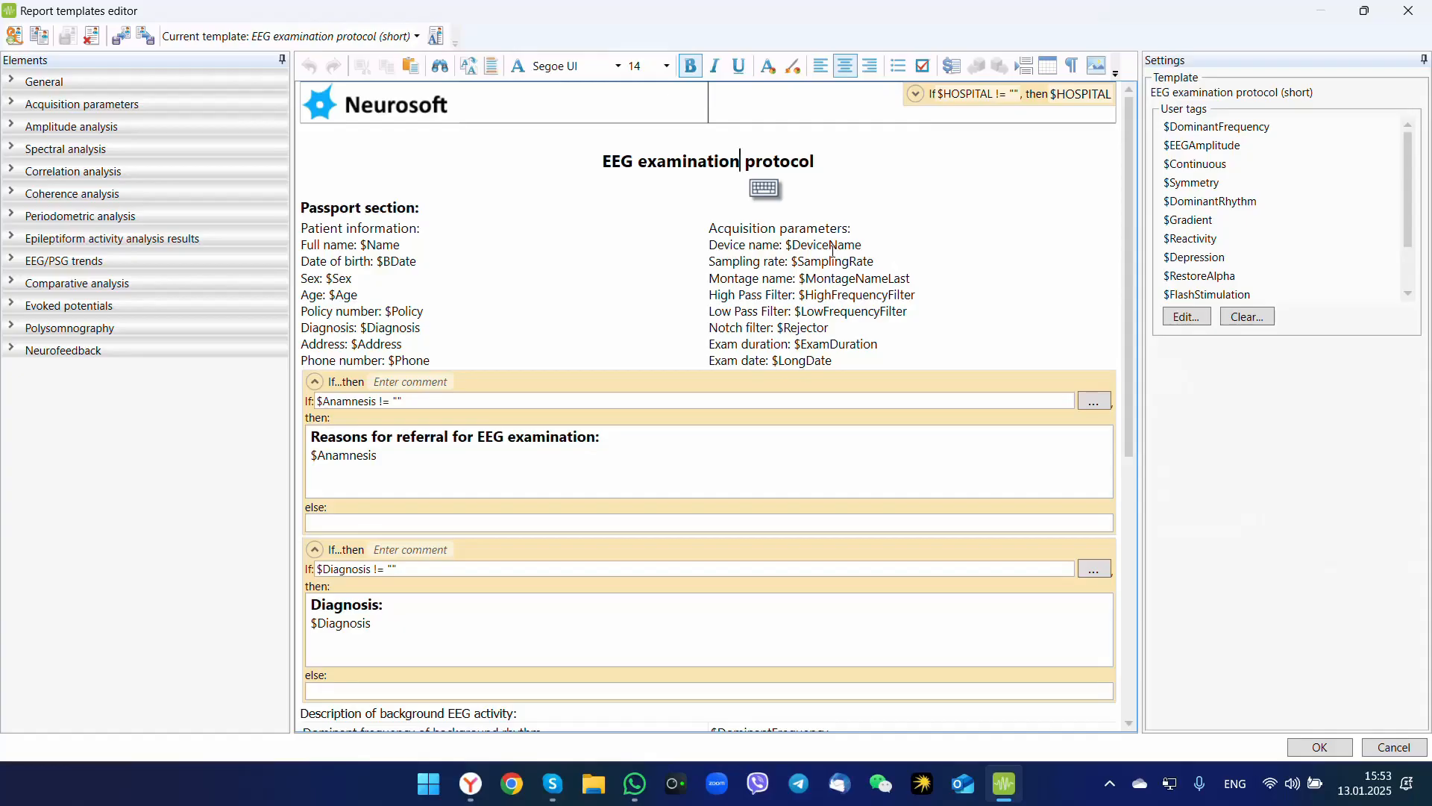
{"action": "key", "text": "Home"}
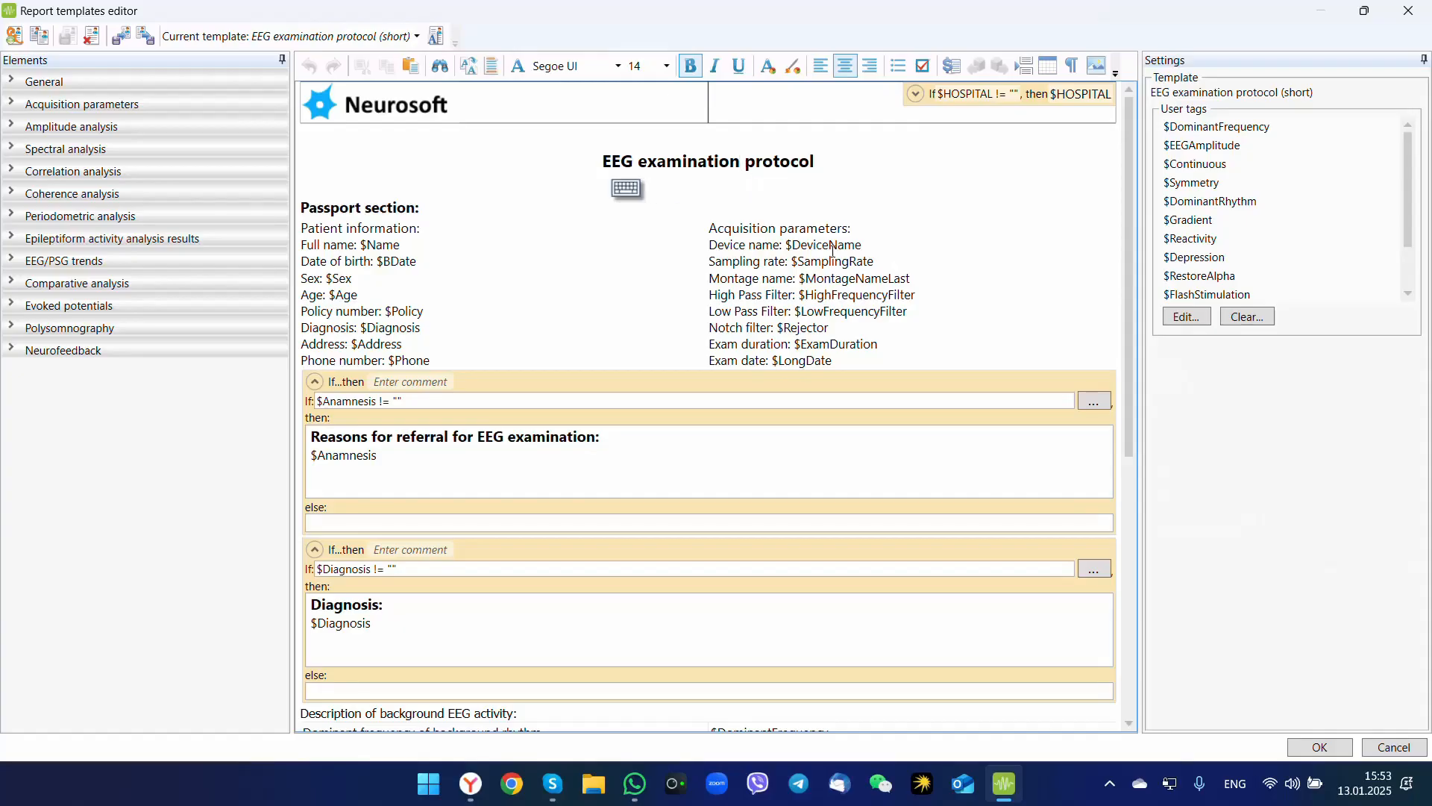
{"action": "type", "text": "Routin"}
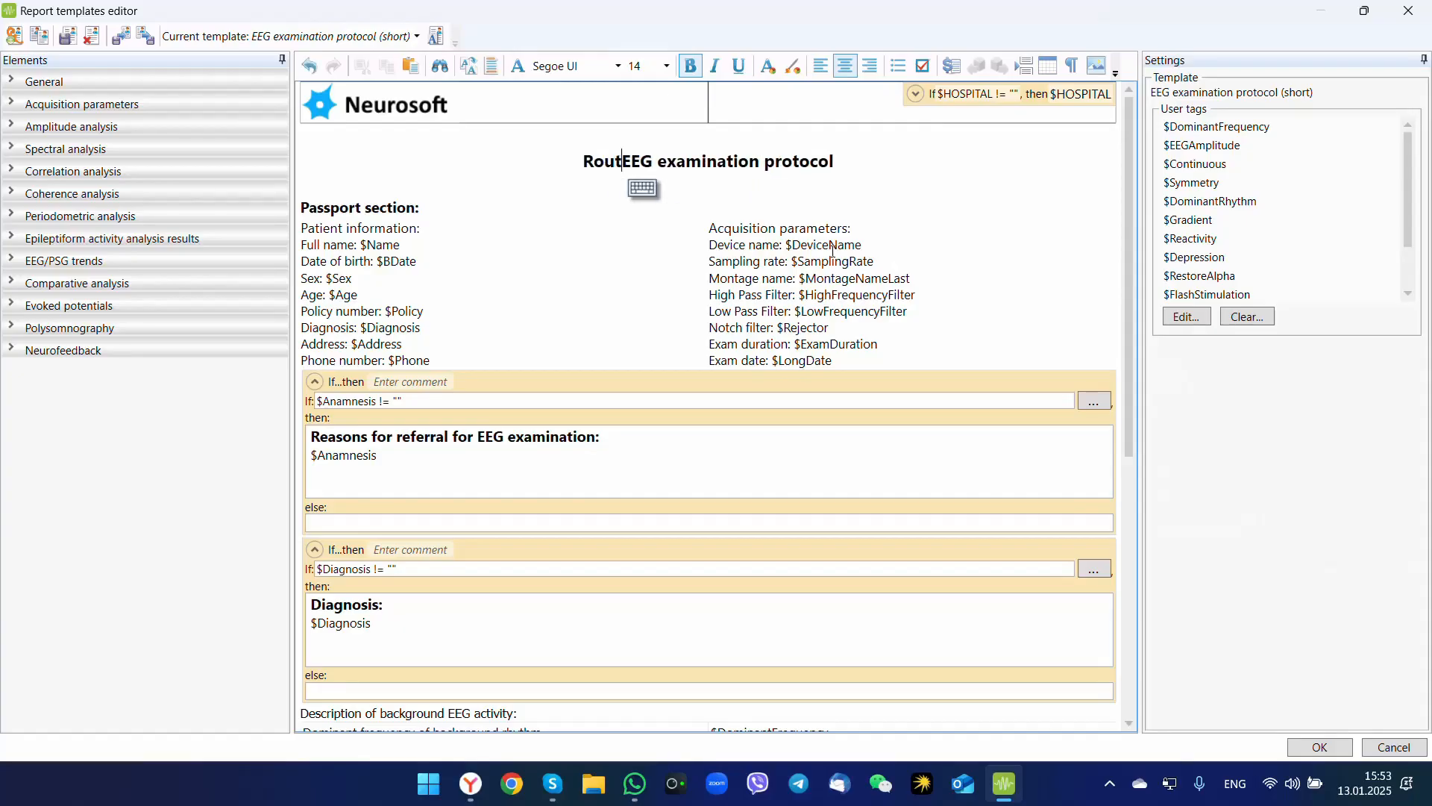
{"action": "type", "text": "e"}
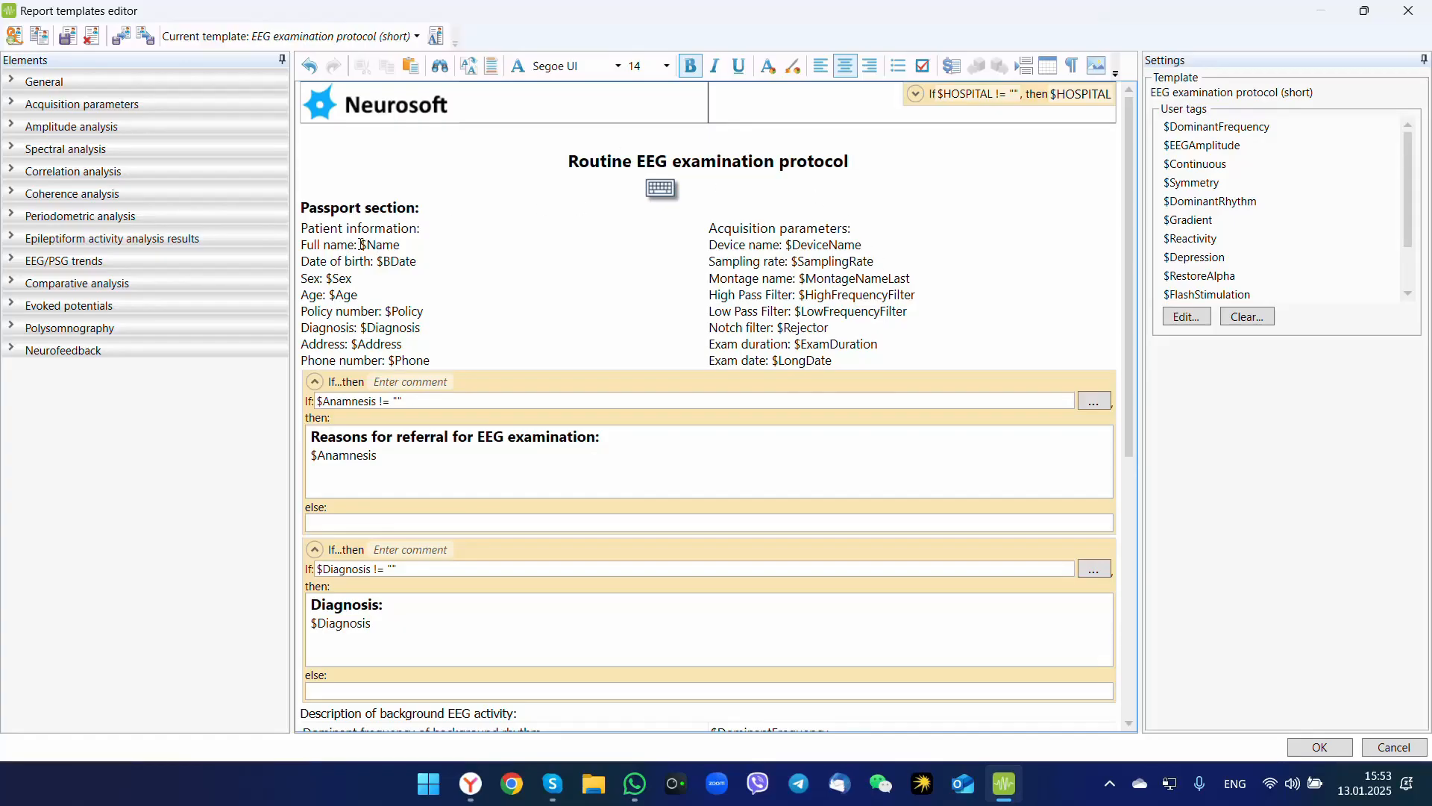
Examine the $Name, $BDate and $Age tags in the passport section and the conditional blocks beneath it.
{"action": "left_click_drag", "start_coordinate": [358, 243], "coordinate": [389, 247]}
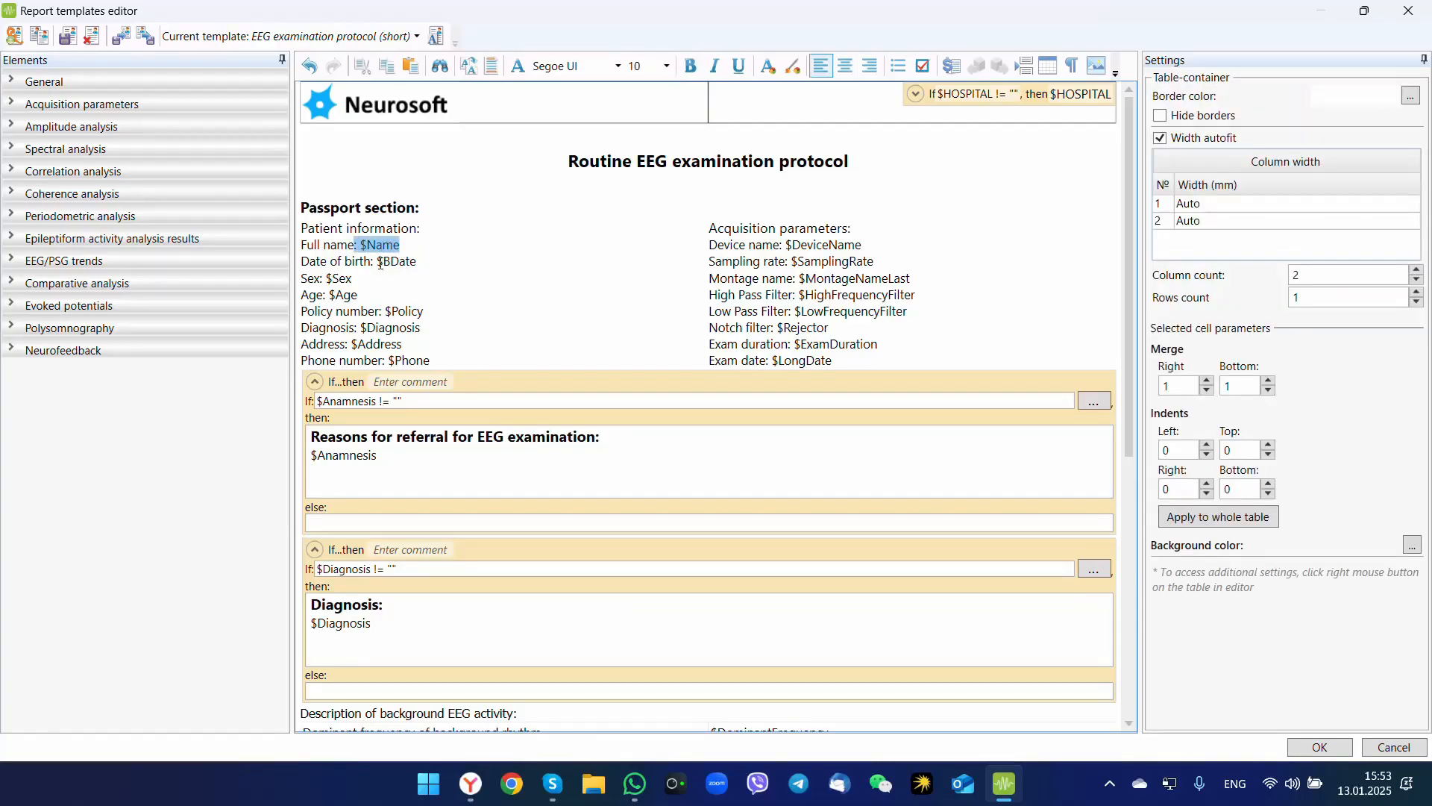
{"action": "double_click", "coordinate": [381, 263]}
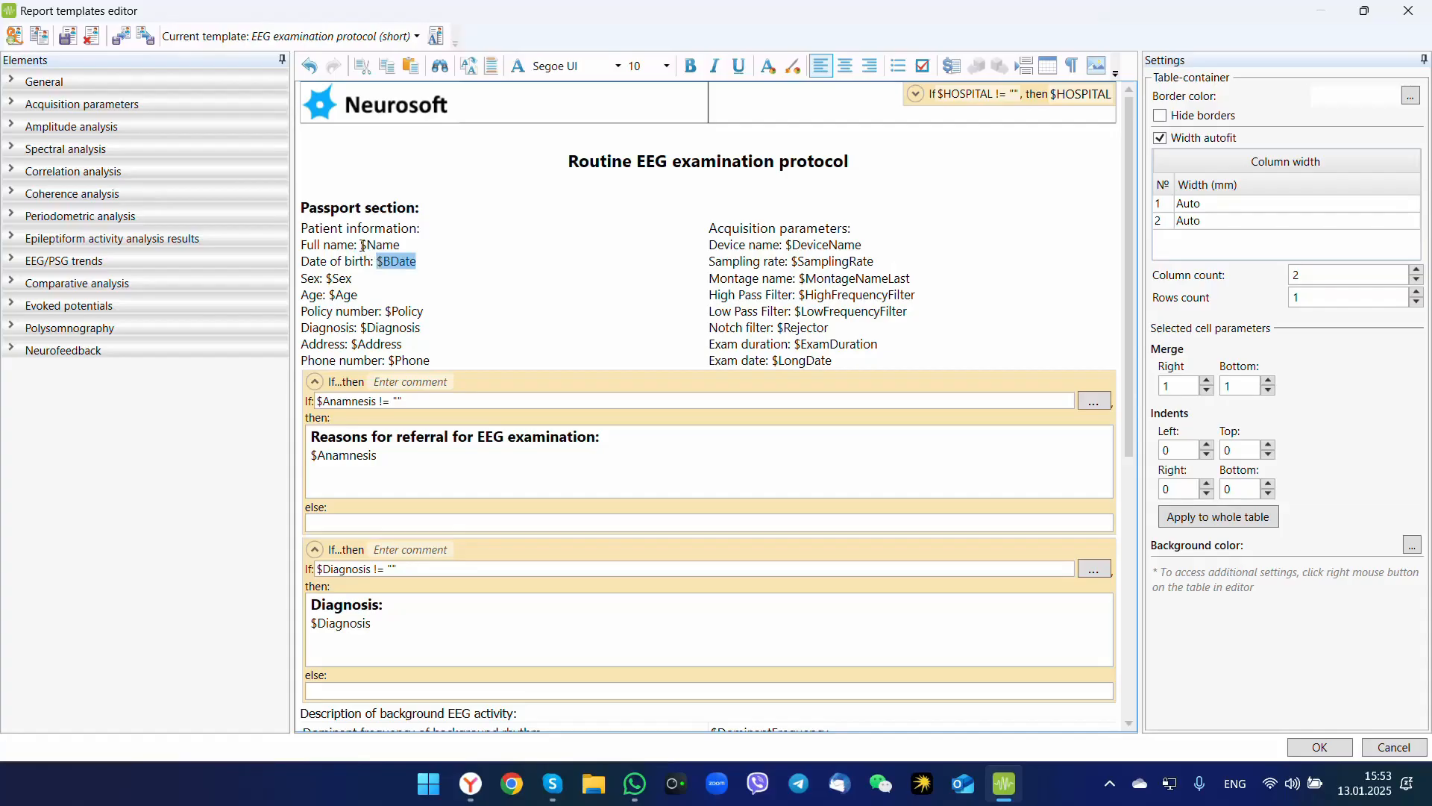
{"action": "left_click_drag", "start_coordinate": [363, 245], "coordinate": [396, 252]}
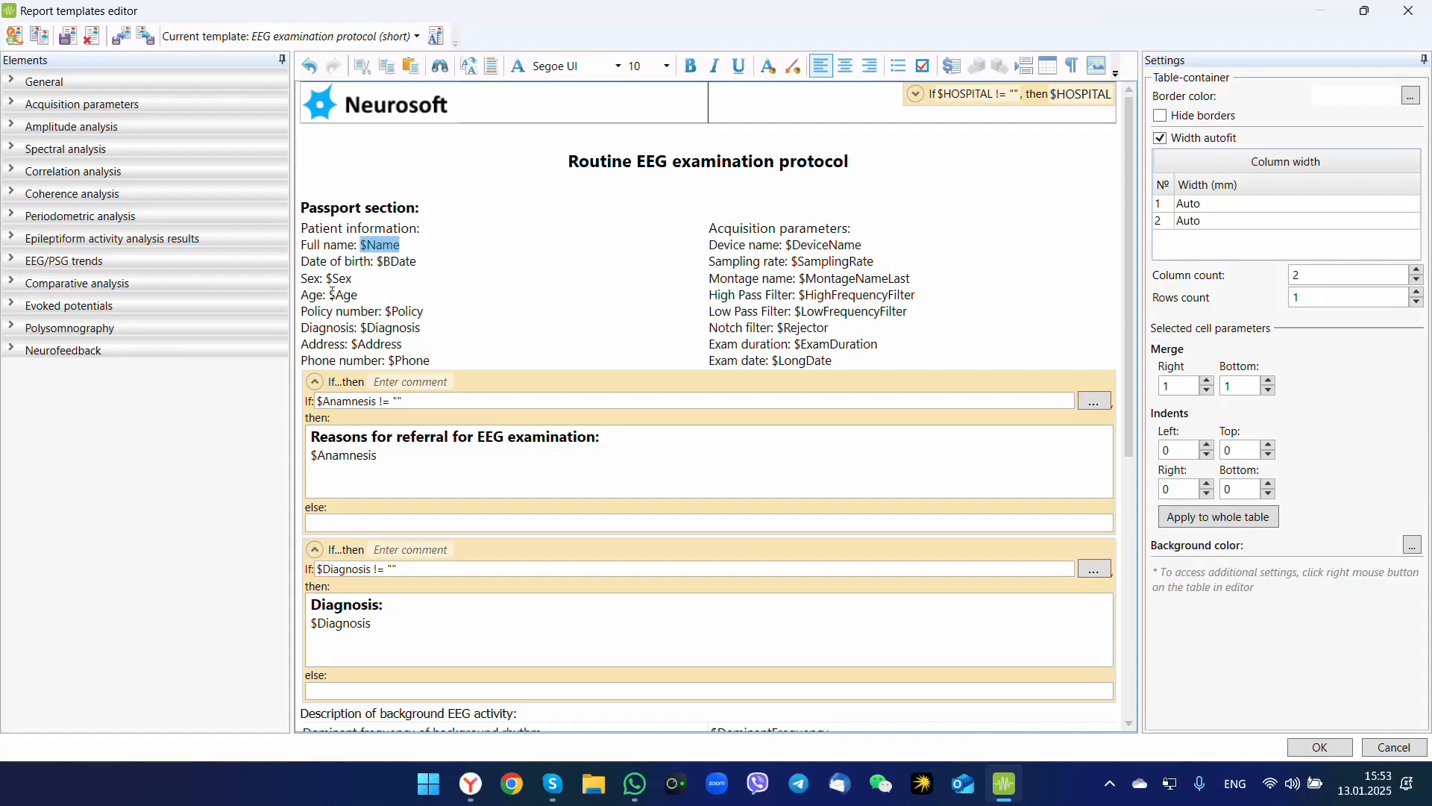
{"action": "left_click_drag", "start_coordinate": [330, 295], "coordinate": [358, 297]}
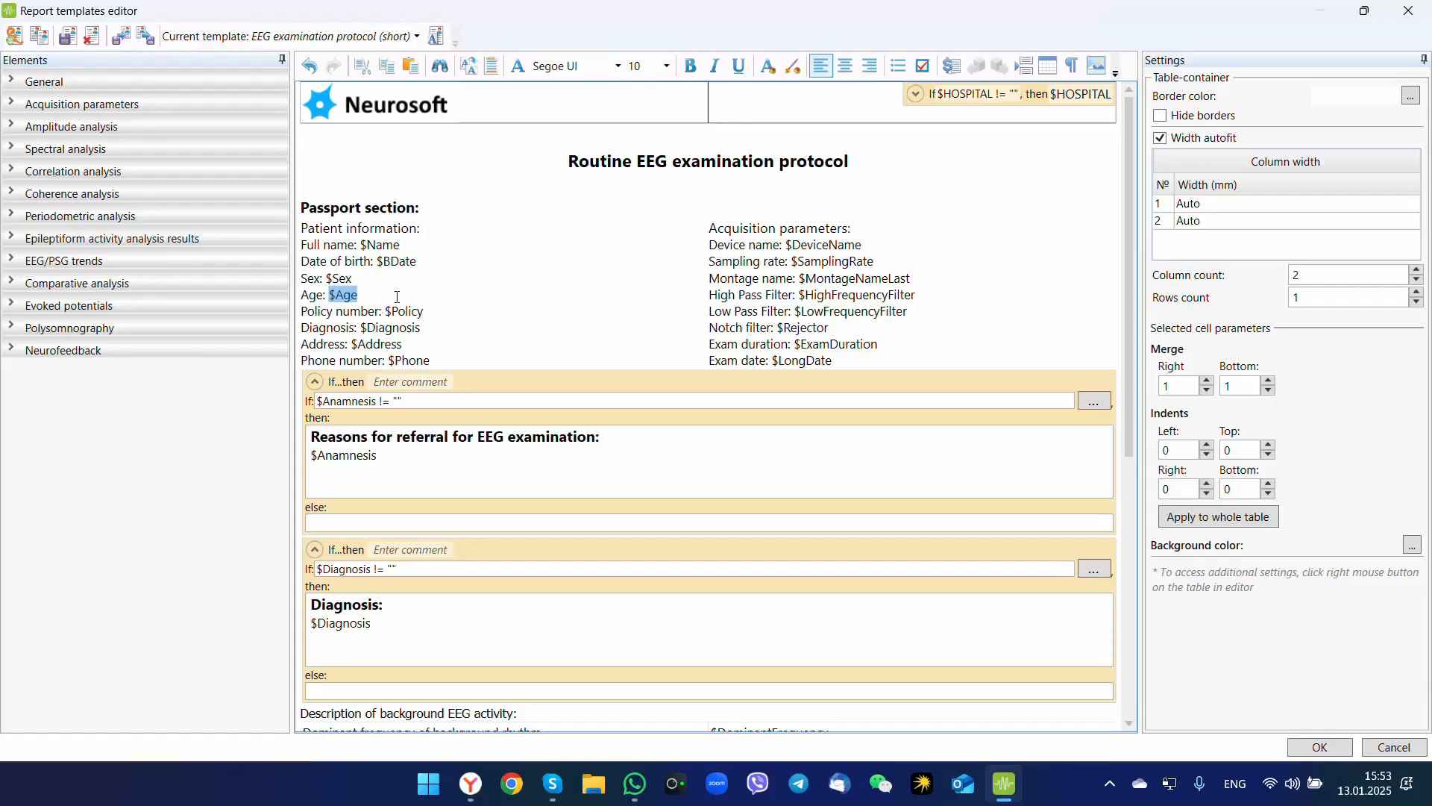
{"action": "scroll", "coordinate": [397, 296], "scroll_direction": "down", "scroll_amount": 1}
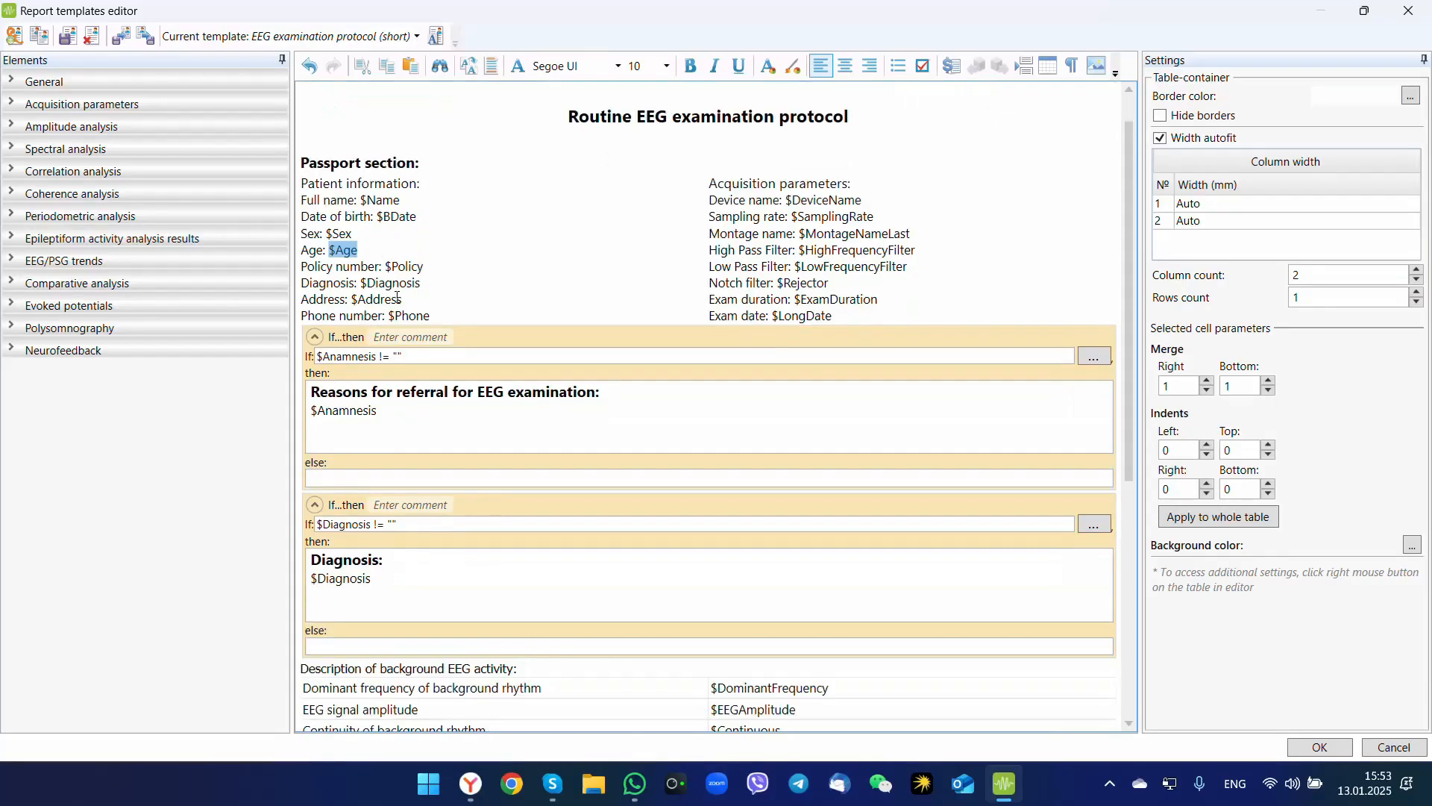
{"action": "scroll", "coordinate": [396, 336], "scroll_direction": "down", "scroll_amount": 1}
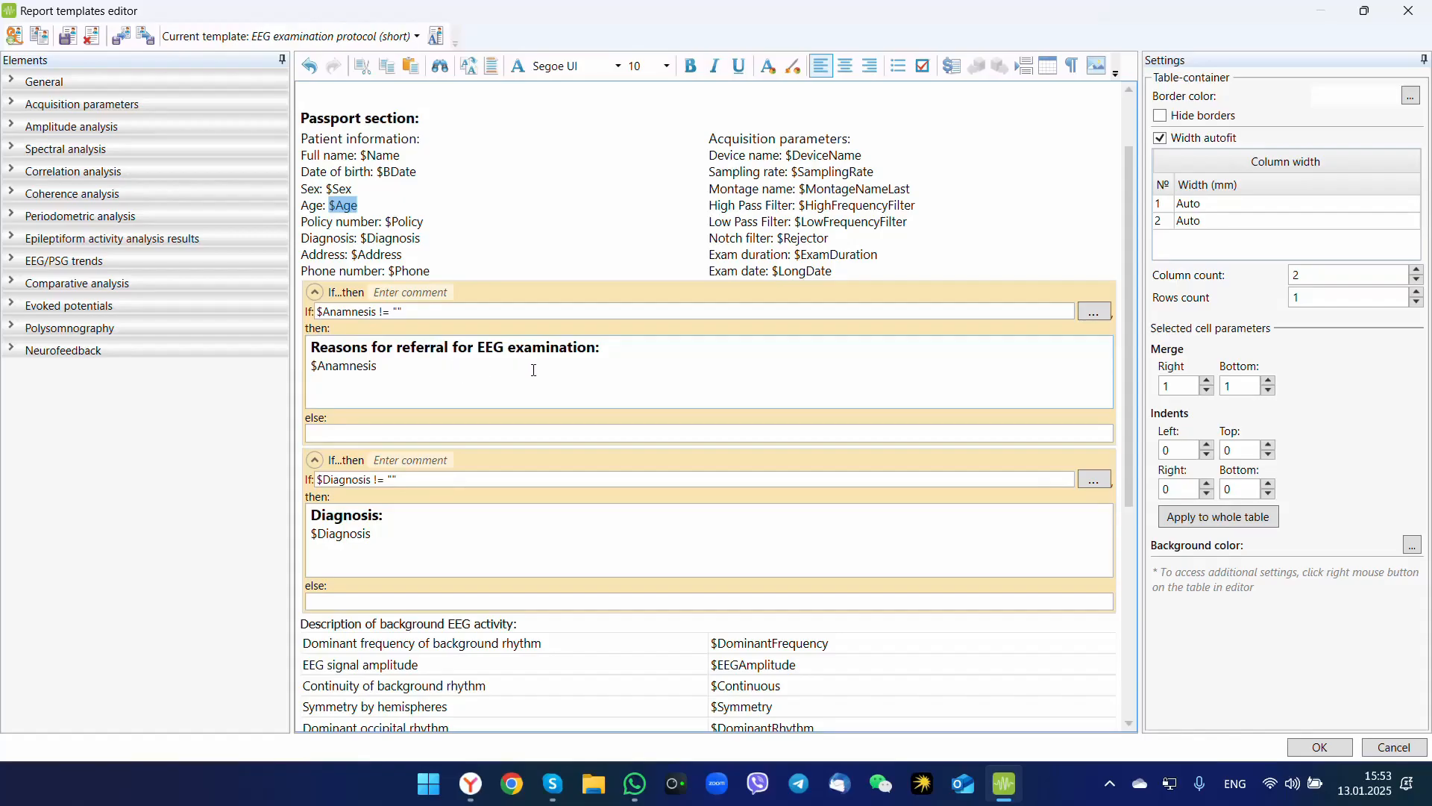
{"action": "scroll", "coordinate": [534, 370], "scroll_direction": "down", "scroll_amount": 3}
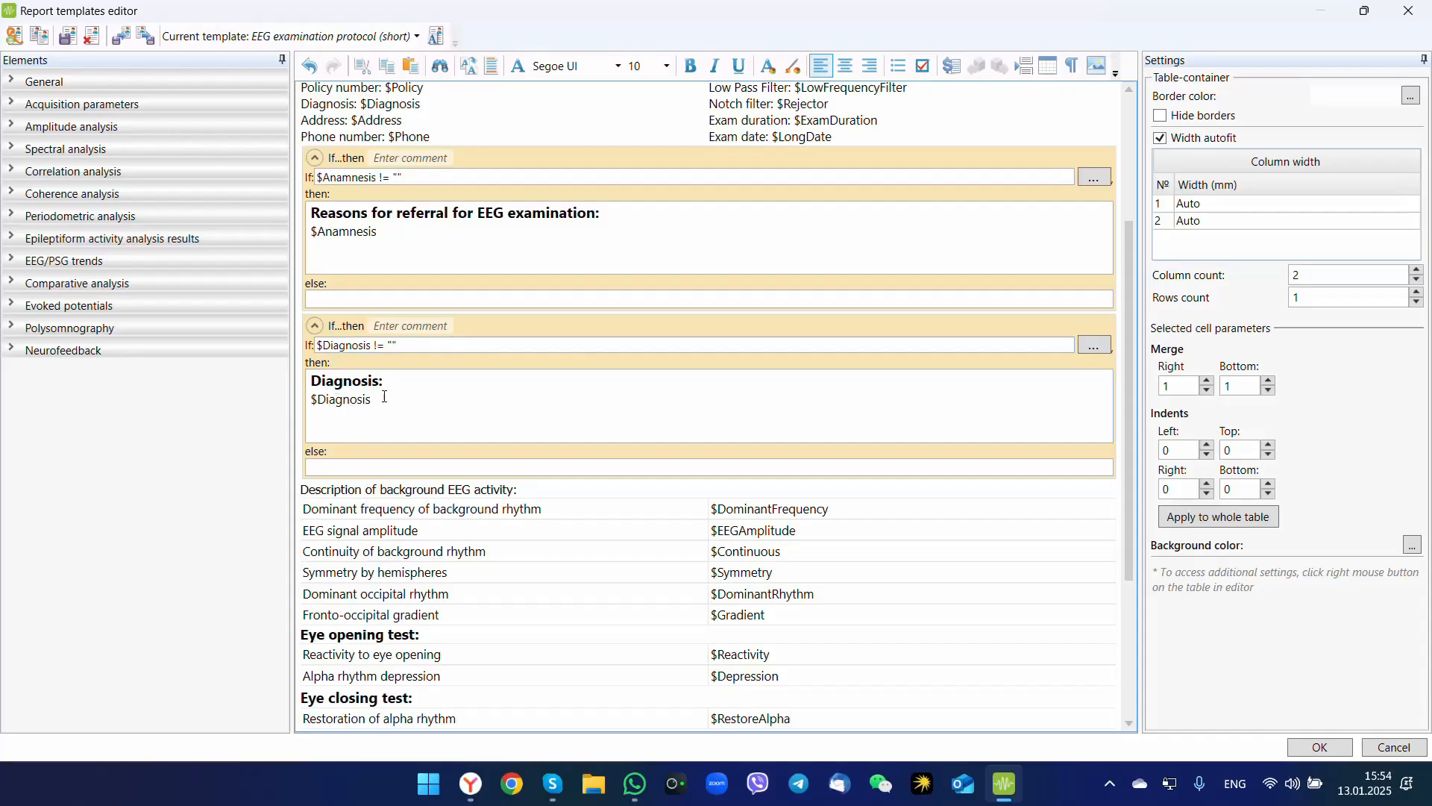
{"action": "scroll", "coordinate": [364, 386], "scroll_direction": "down", "scroll_amount": 1}
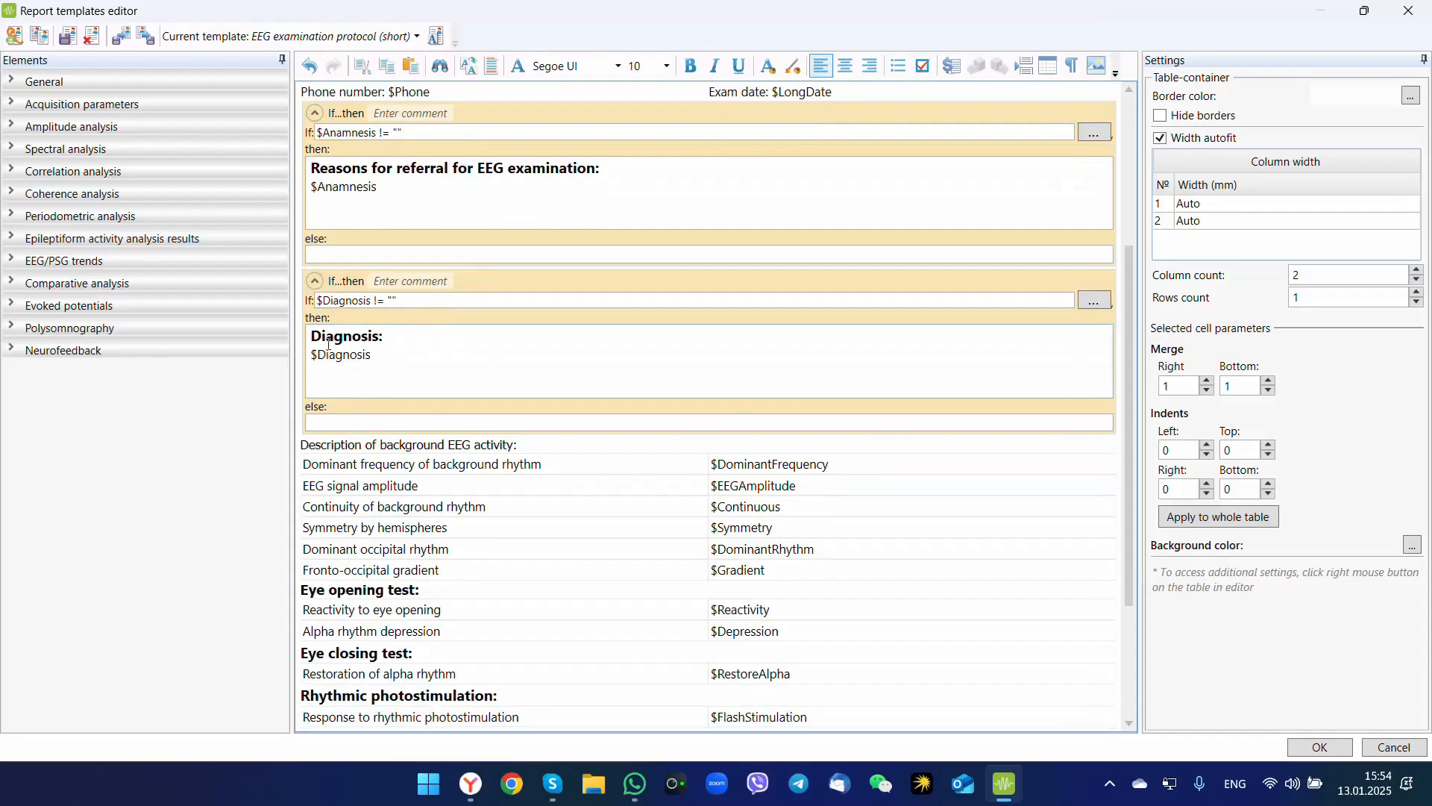
Format the "Description of background EEG activity:" heading as bold with font size 12.
{"action": "scroll", "coordinate": [384, 345], "scroll_direction": "down", "scroll_amount": 4}
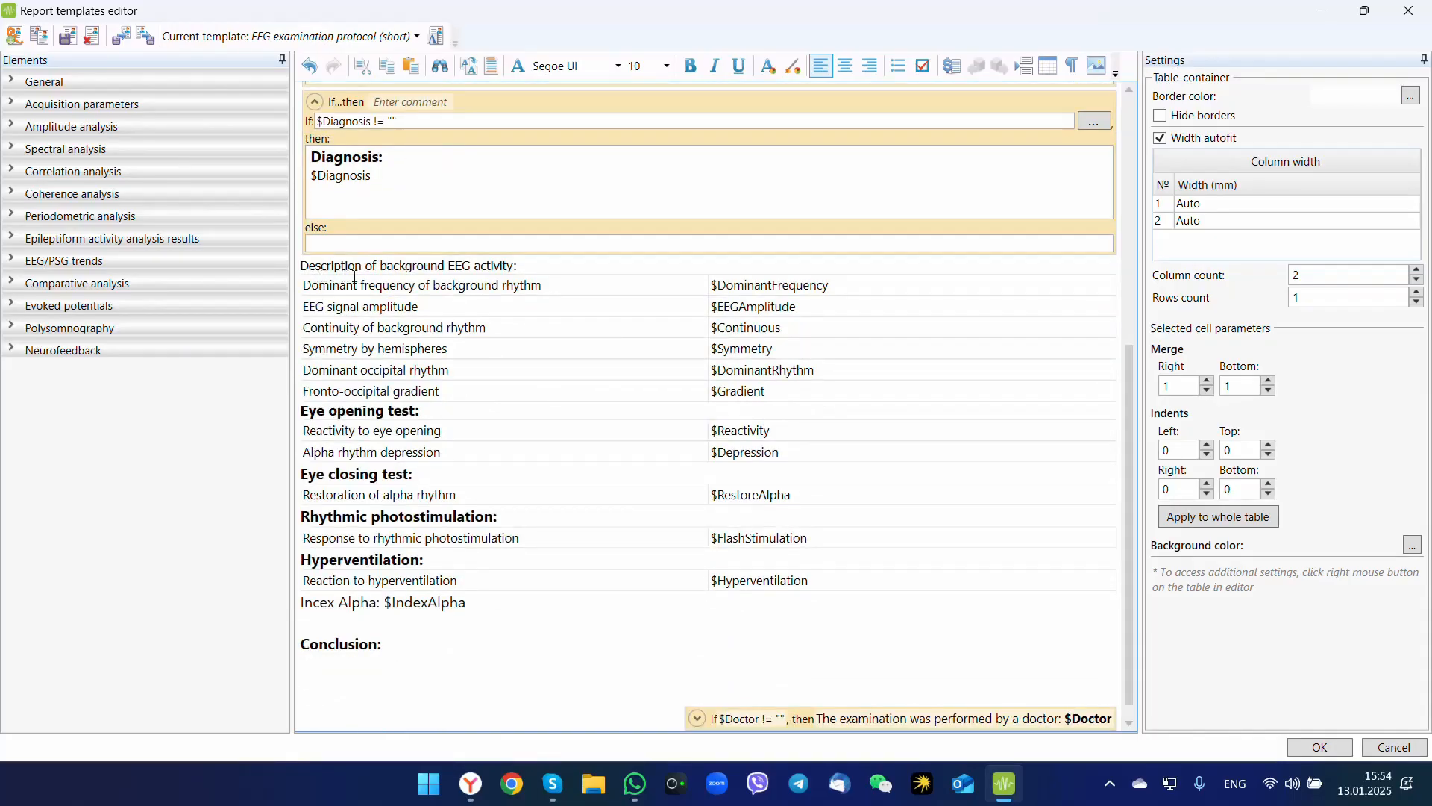
{"action": "triple_click", "coordinate": [531, 267]}
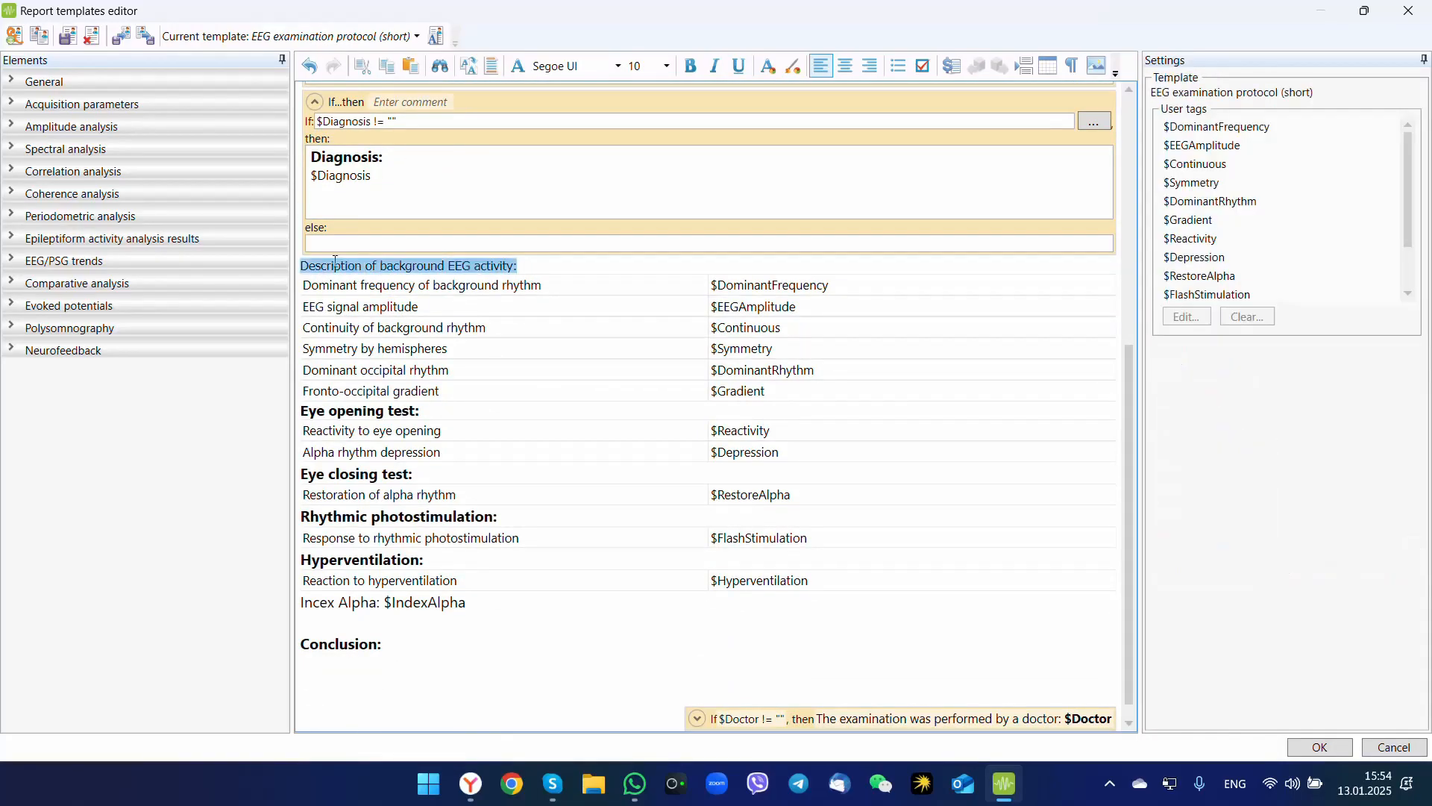
{"action": "left_click", "coordinate": [690, 67]}
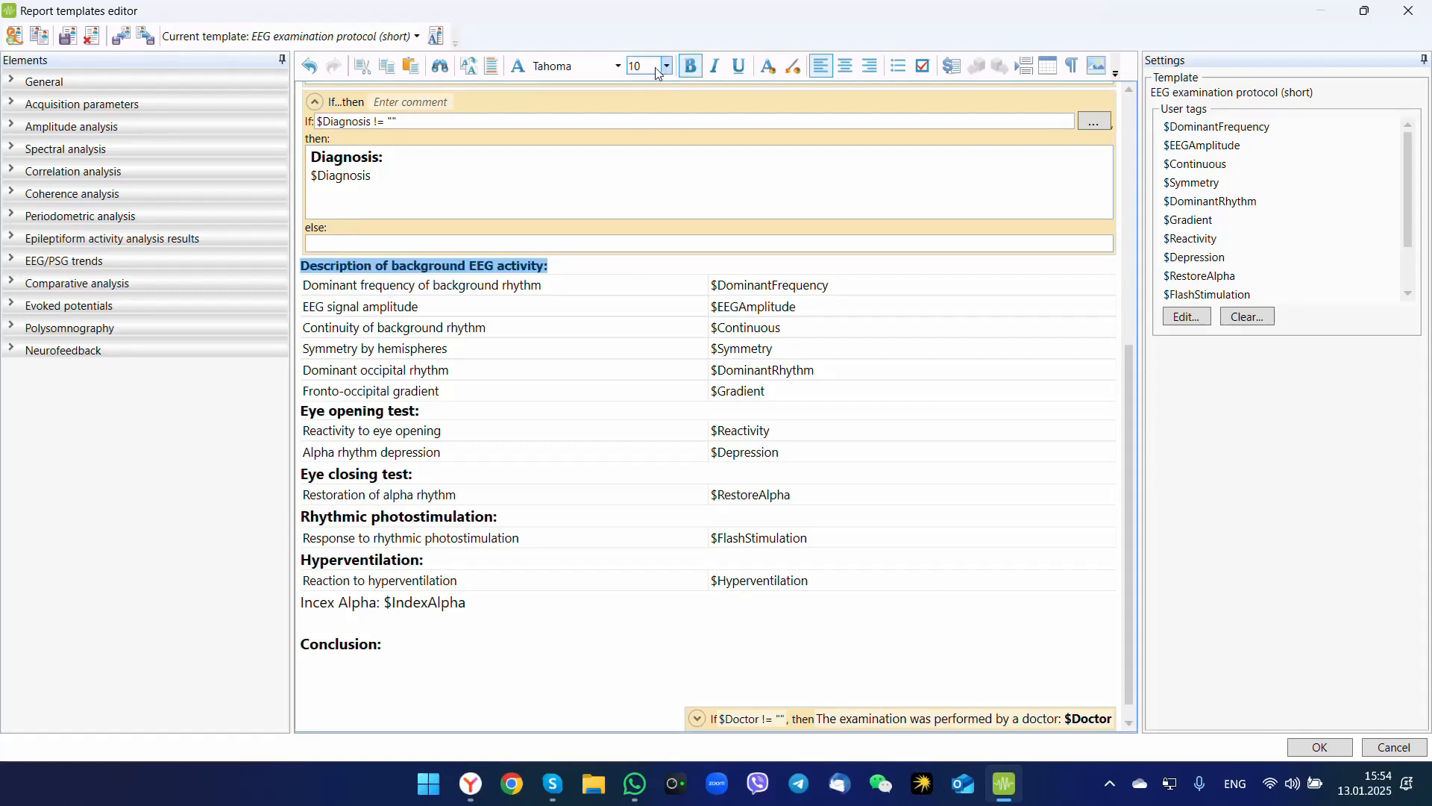
{"action": "left_click", "coordinate": [667, 66]}
{"action": "left_click", "coordinate": [646, 123]}
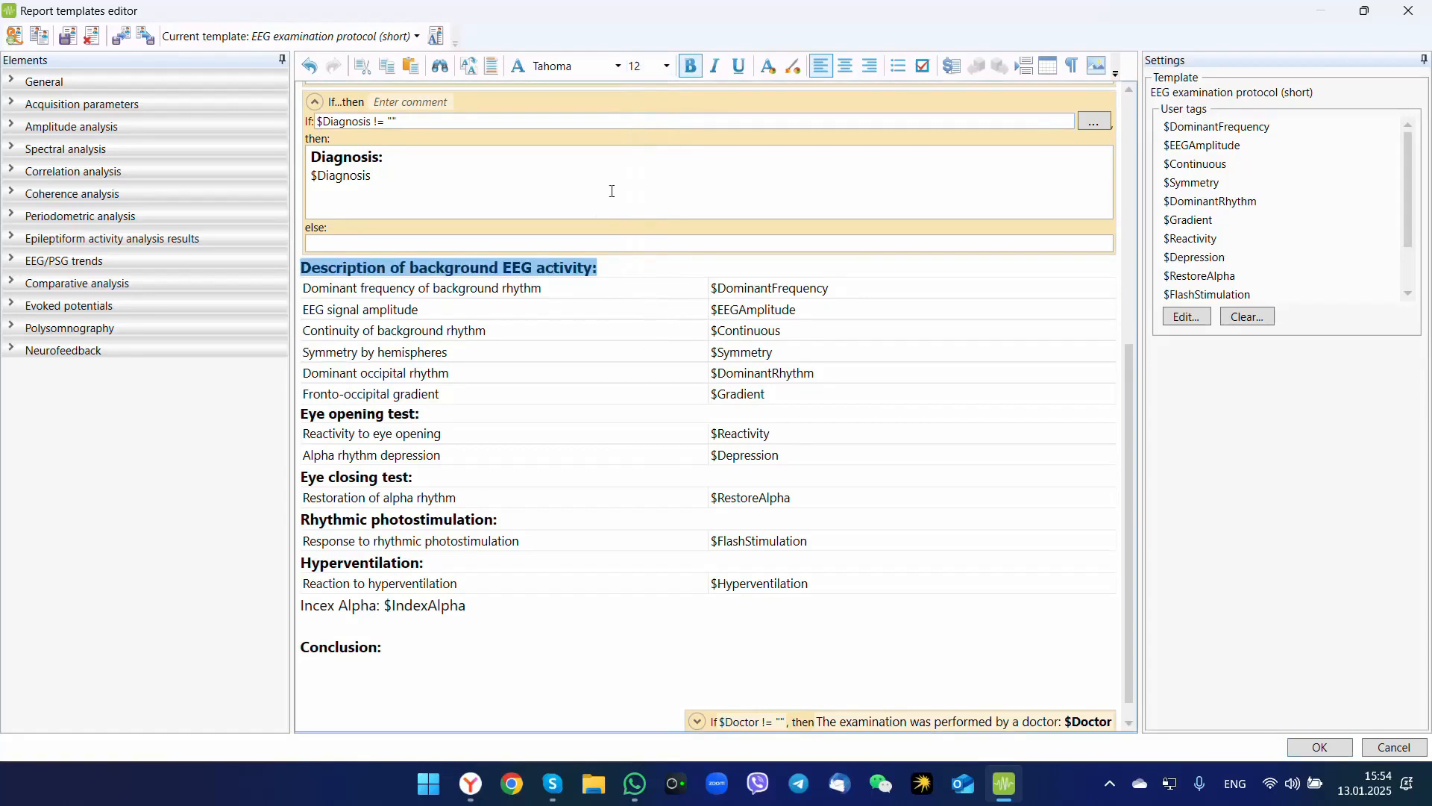
{"action": "left_click", "coordinate": [473, 300]}
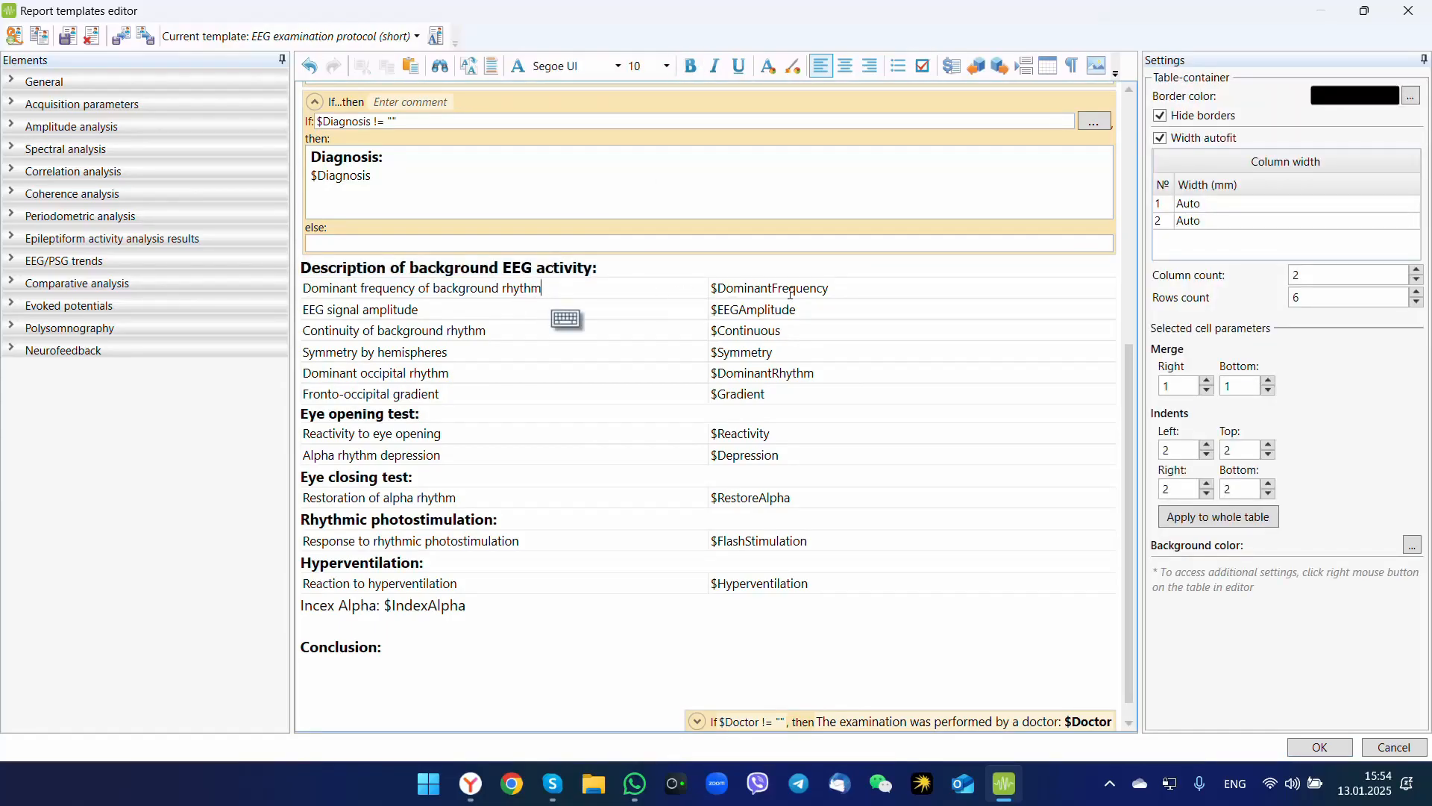
{"action": "left_click", "coordinate": [819, 276]}
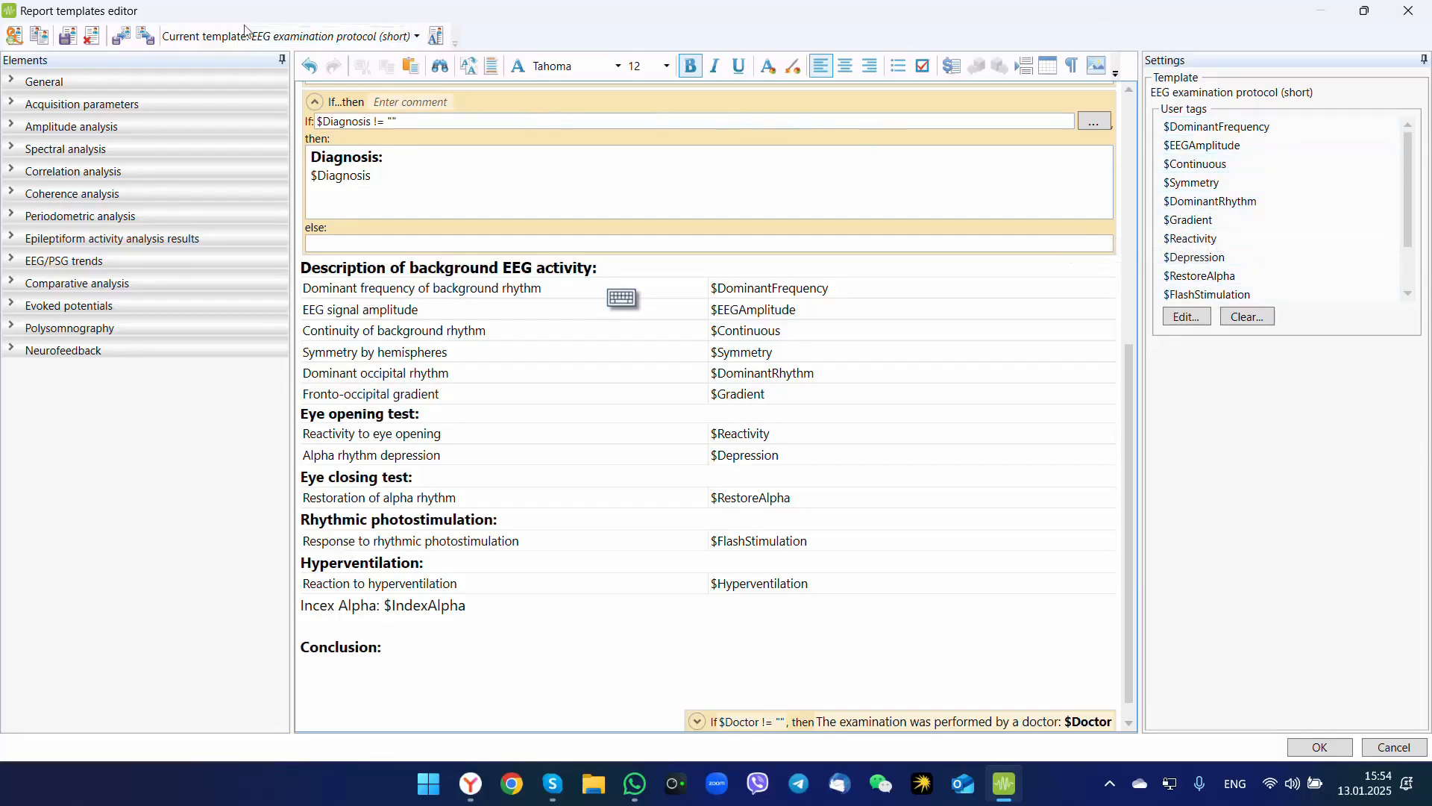
Examine the list of available report templates and the user tag list of the current template.
{"action": "left_click", "coordinate": [316, 37]}
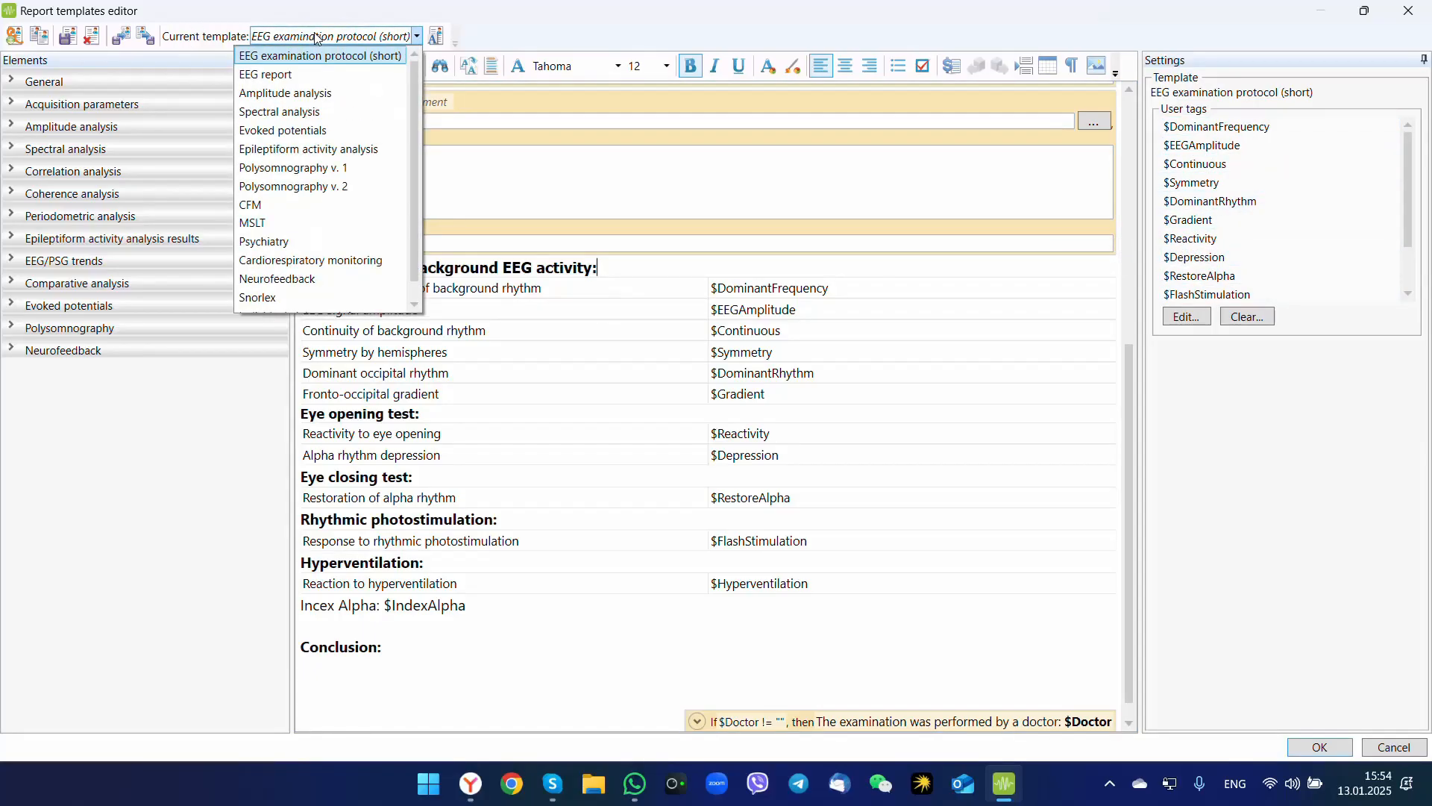
{"action": "left_click", "coordinate": [585, 41]}
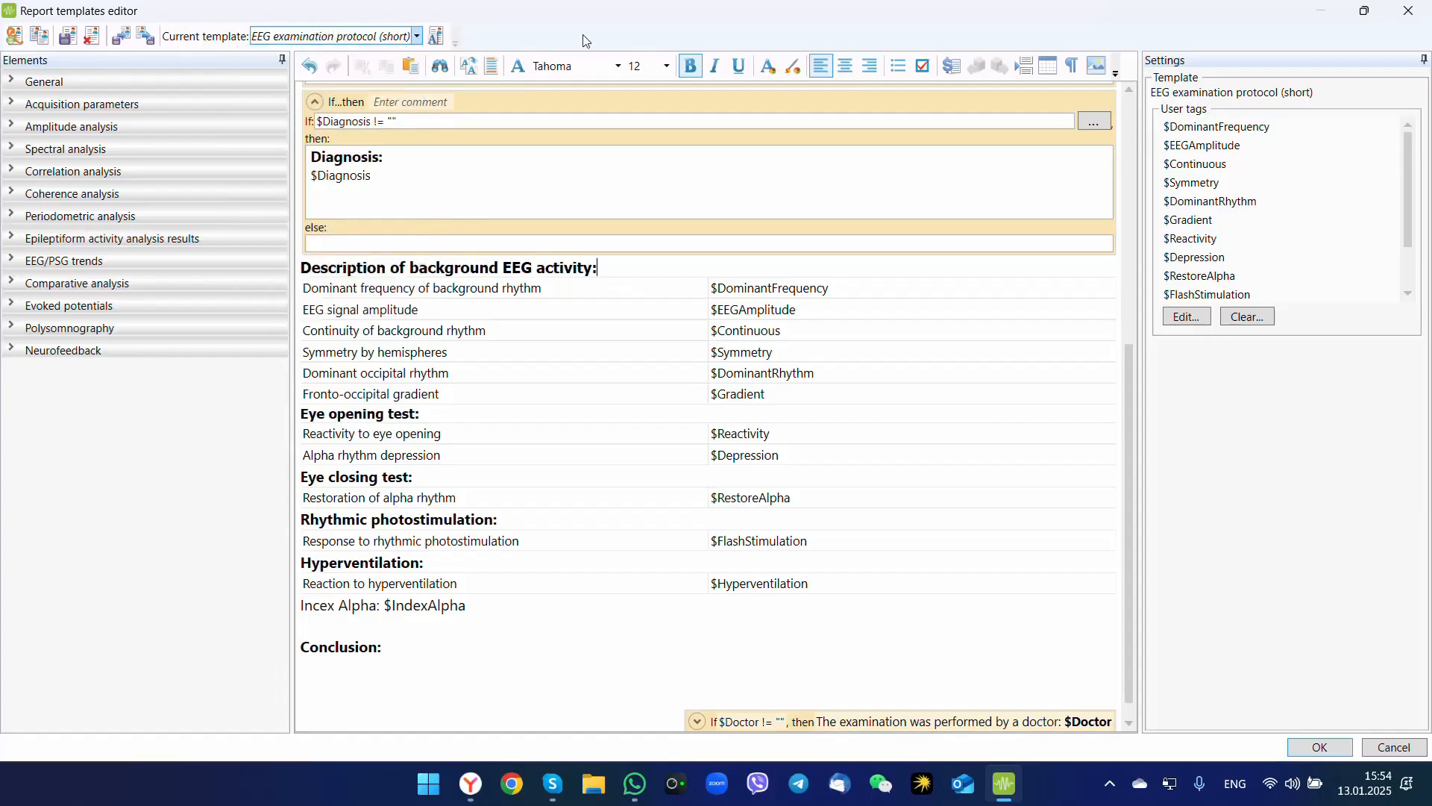
{"action": "left_click", "coordinate": [1198, 319]}
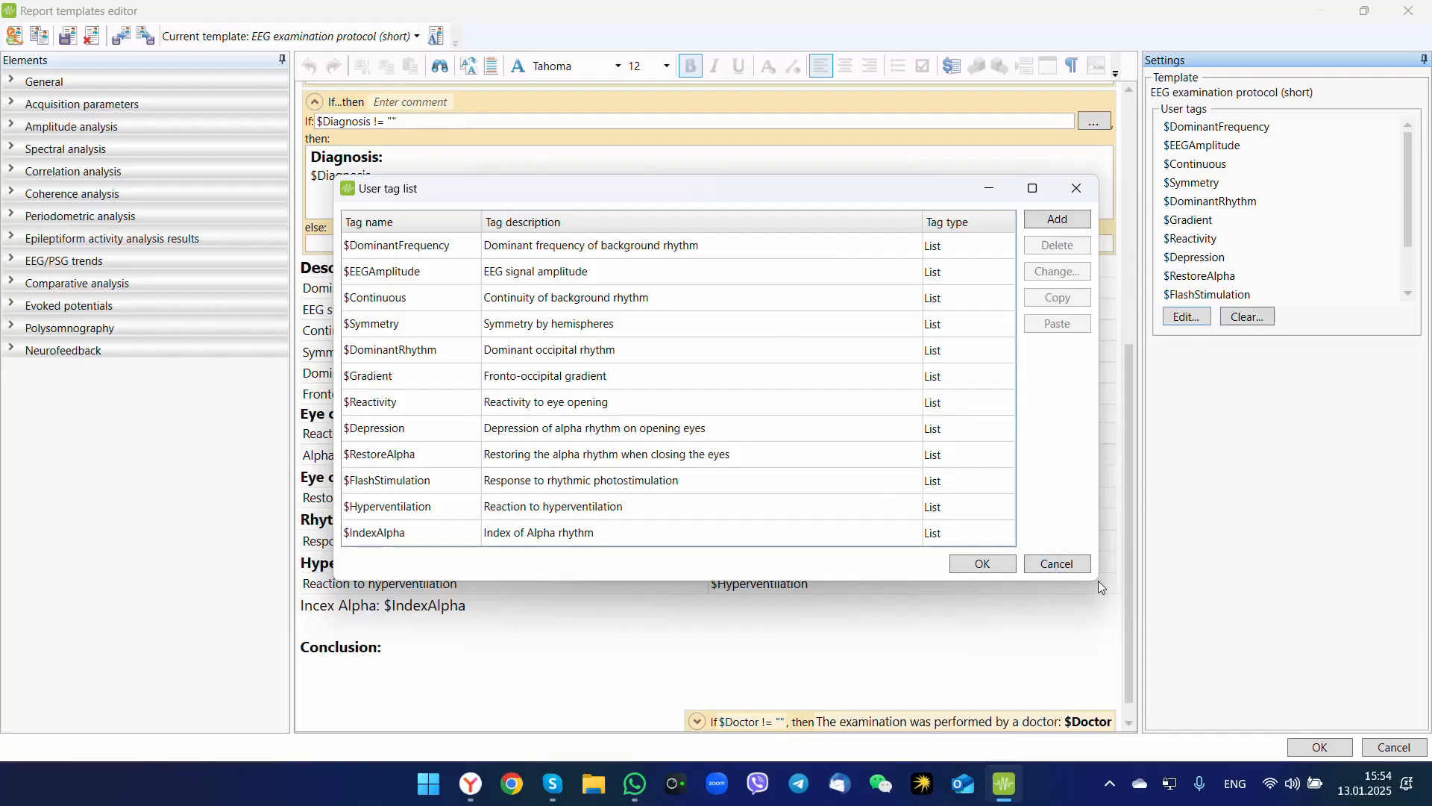
{"action": "left_click_drag", "start_coordinate": [1098, 581], "coordinate": [1118, 633]}
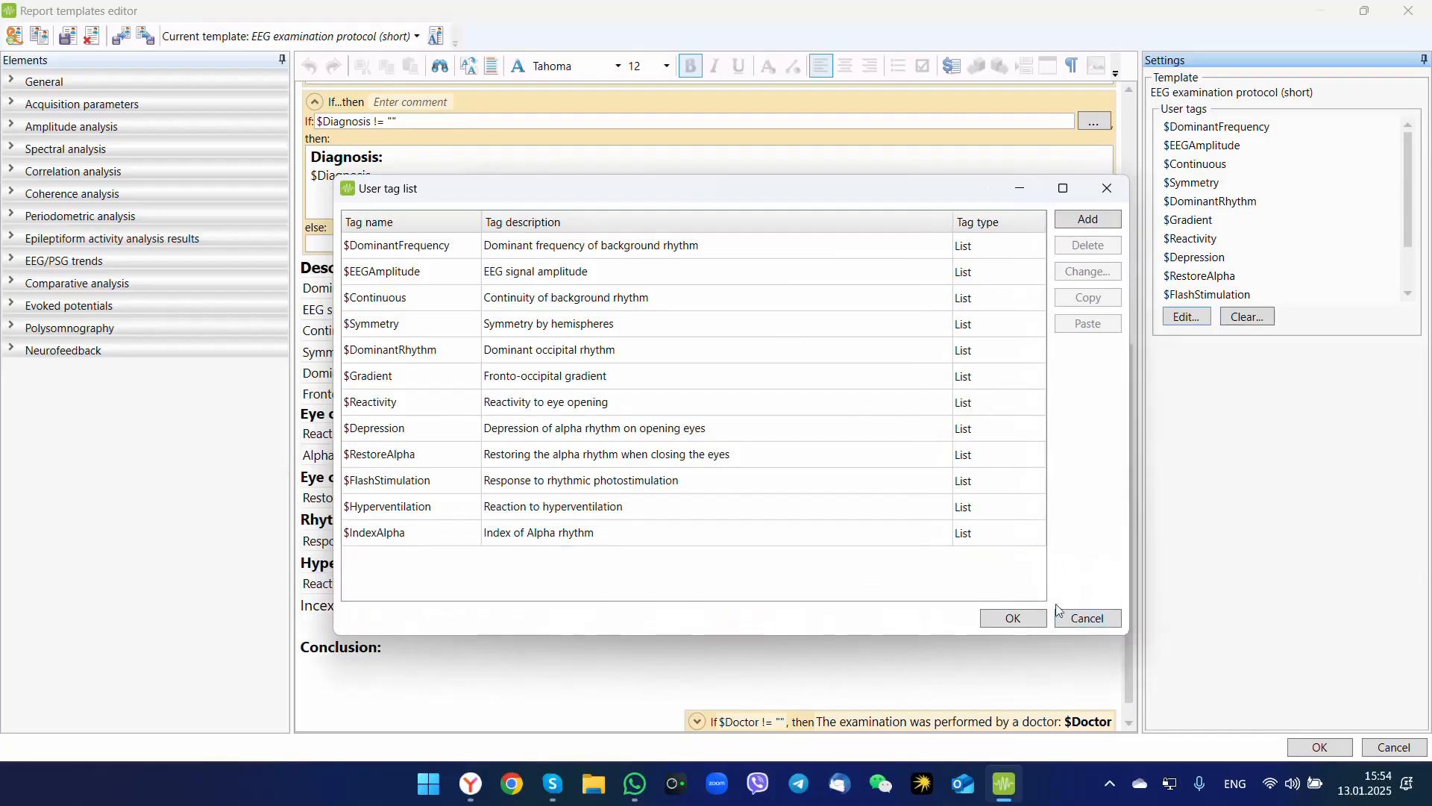
{"action": "left_click", "coordinate": [1014, 619]}
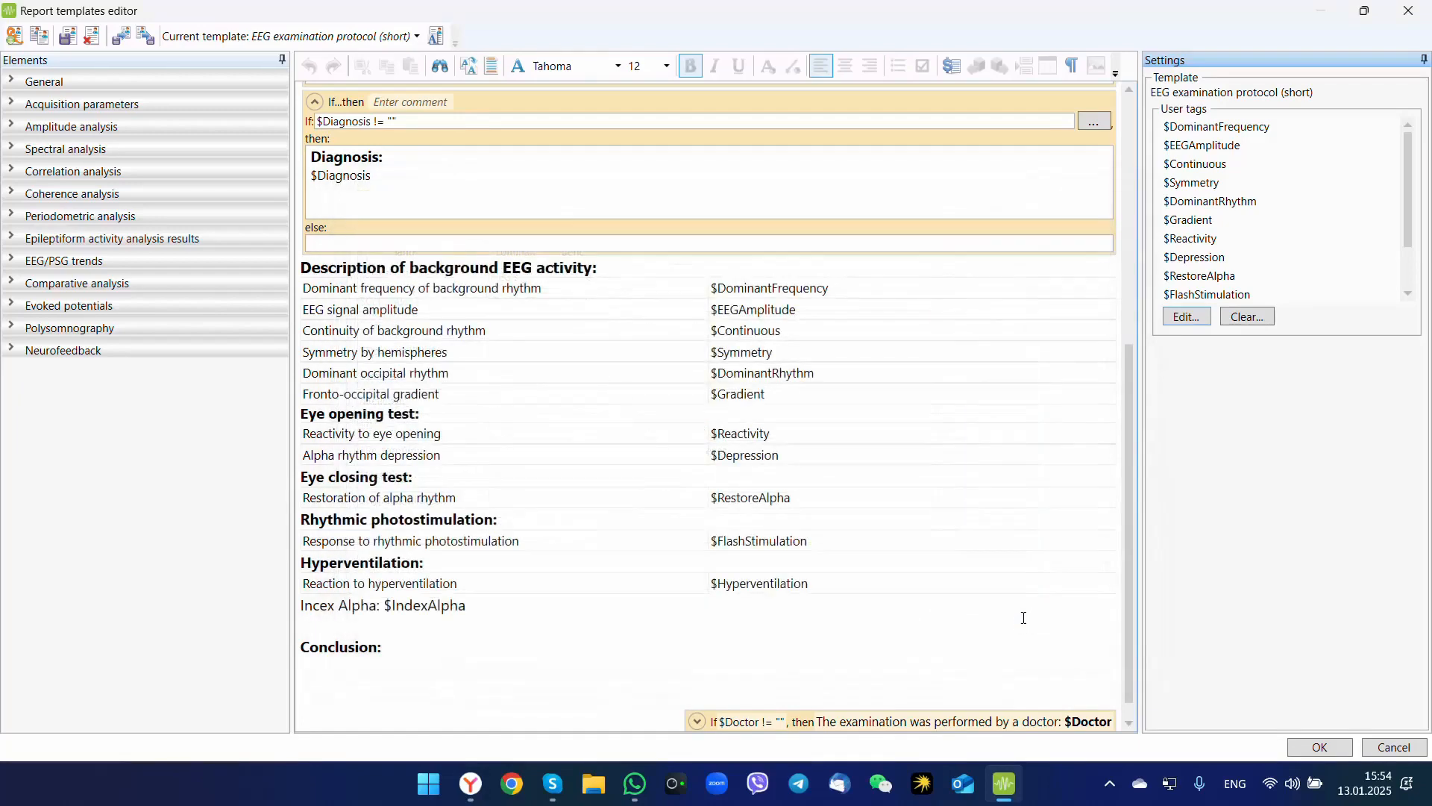
Add a new user tag to the template's tag list and name it $EpiType.
{"action": "left_click", "coordinate": [1197, 322]}
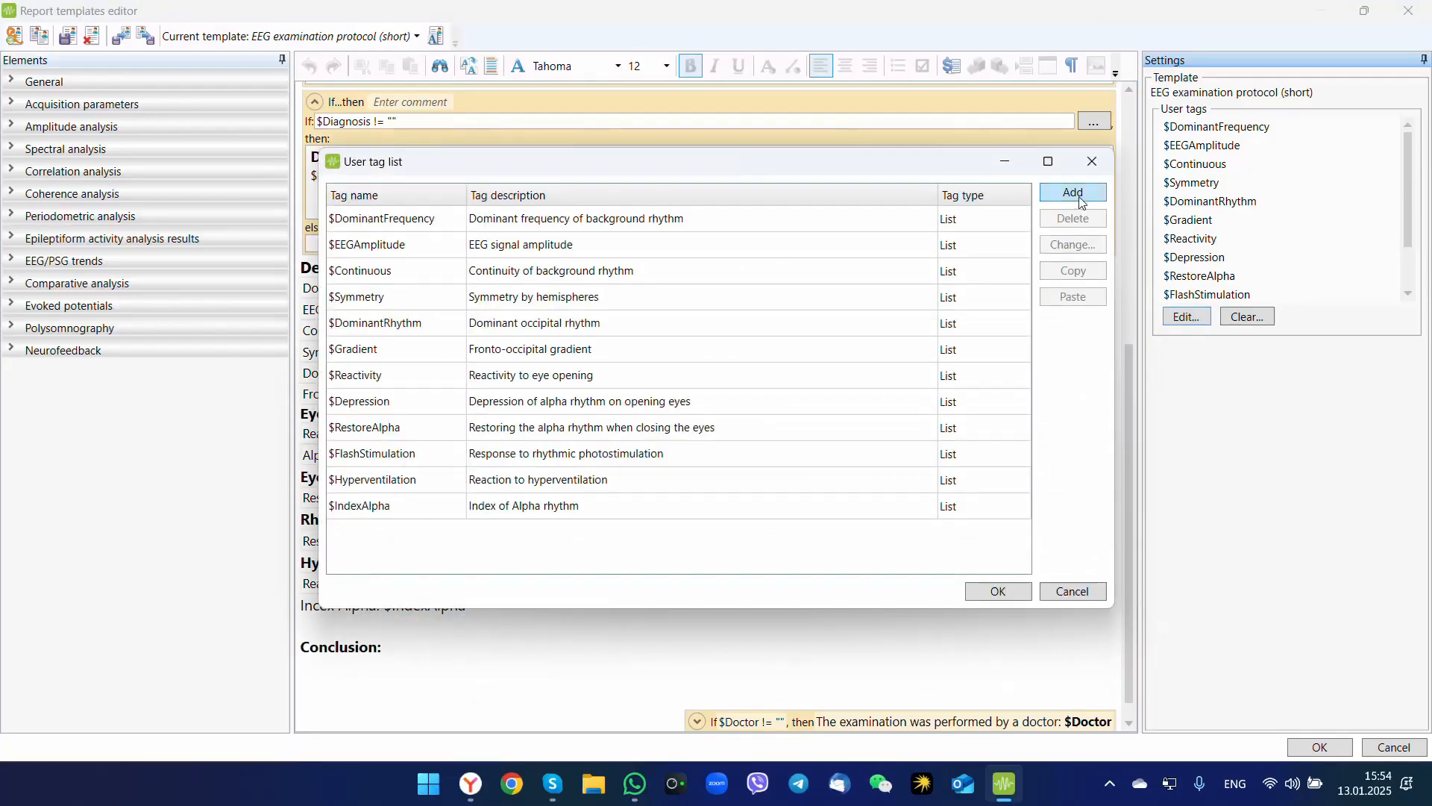
{"action": "left_click", "coordinate": [1079, 198]}
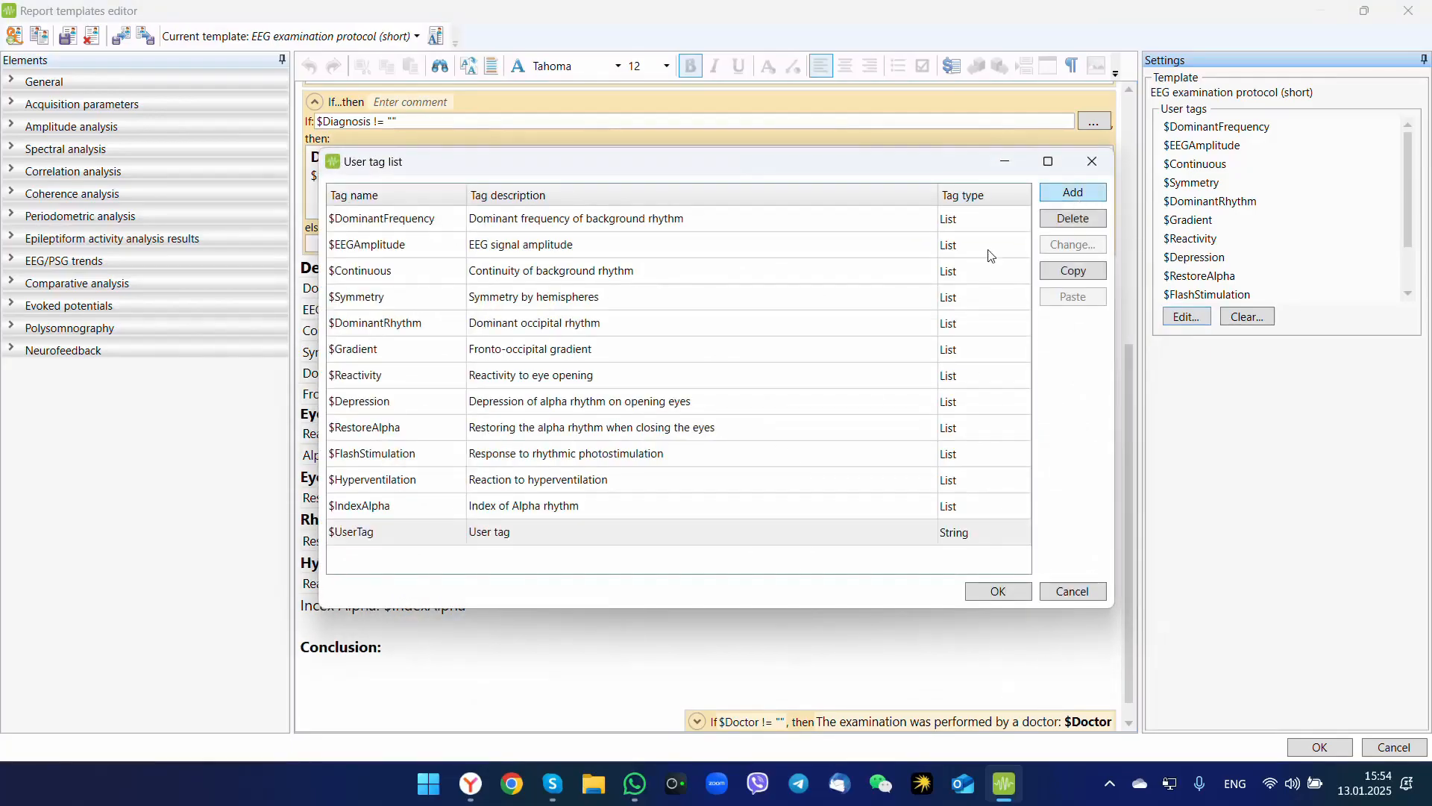
{"action": "left_click", "coordinate": [387, 533]}
{"action": "left_click", "coordinate": [387, 530]}
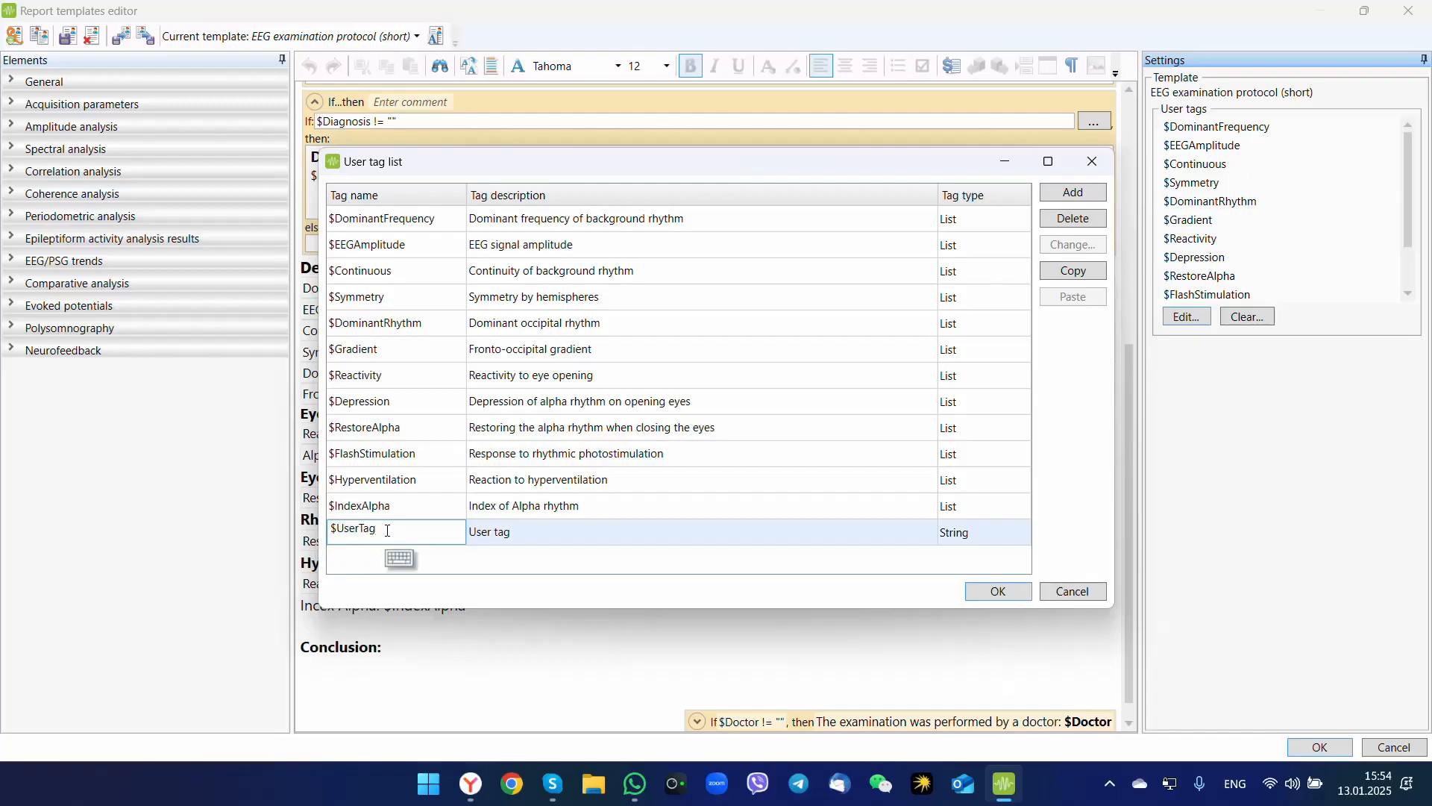
{"action": "double_click", "coordinate": [387, 531]}
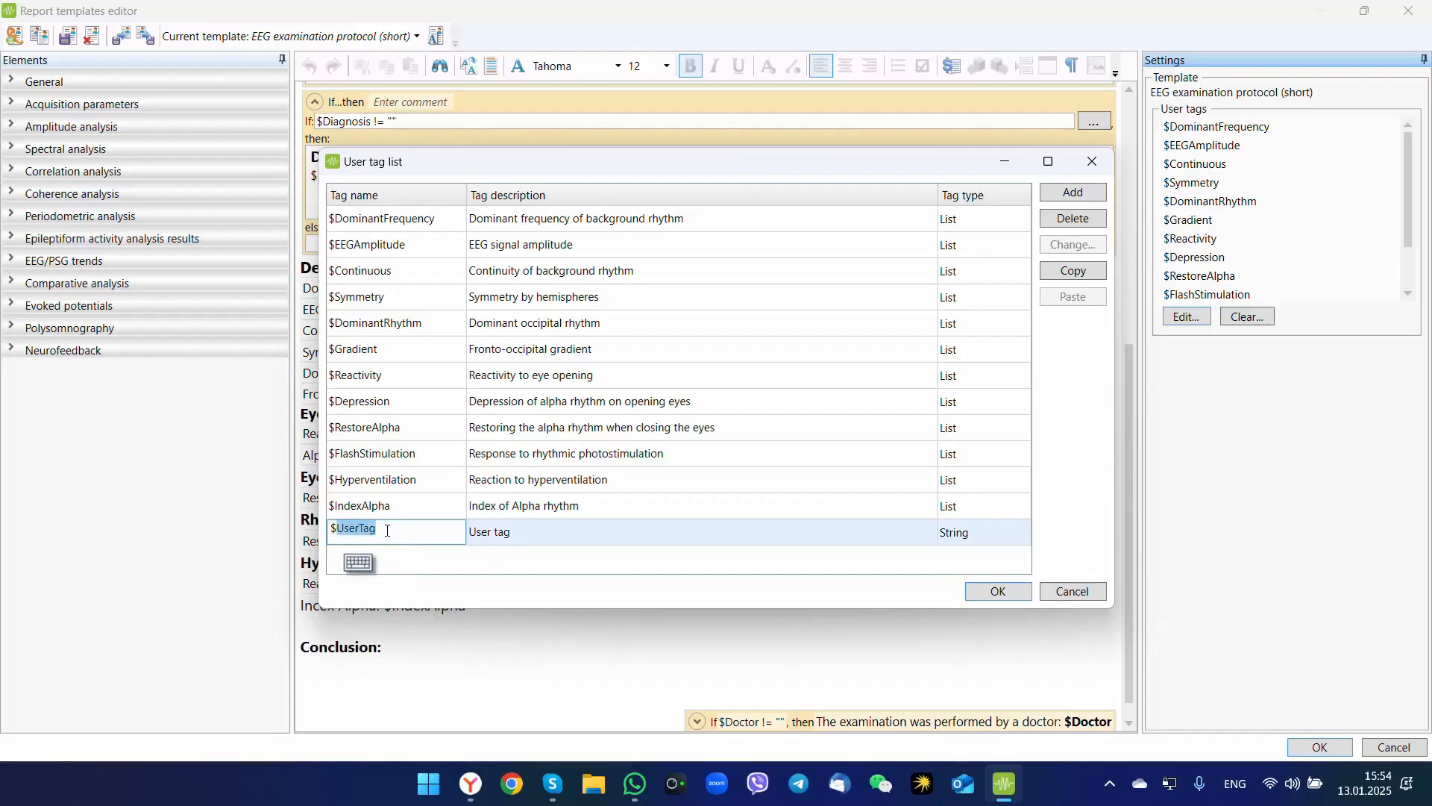
{"action": "type", "text": "Epi"}
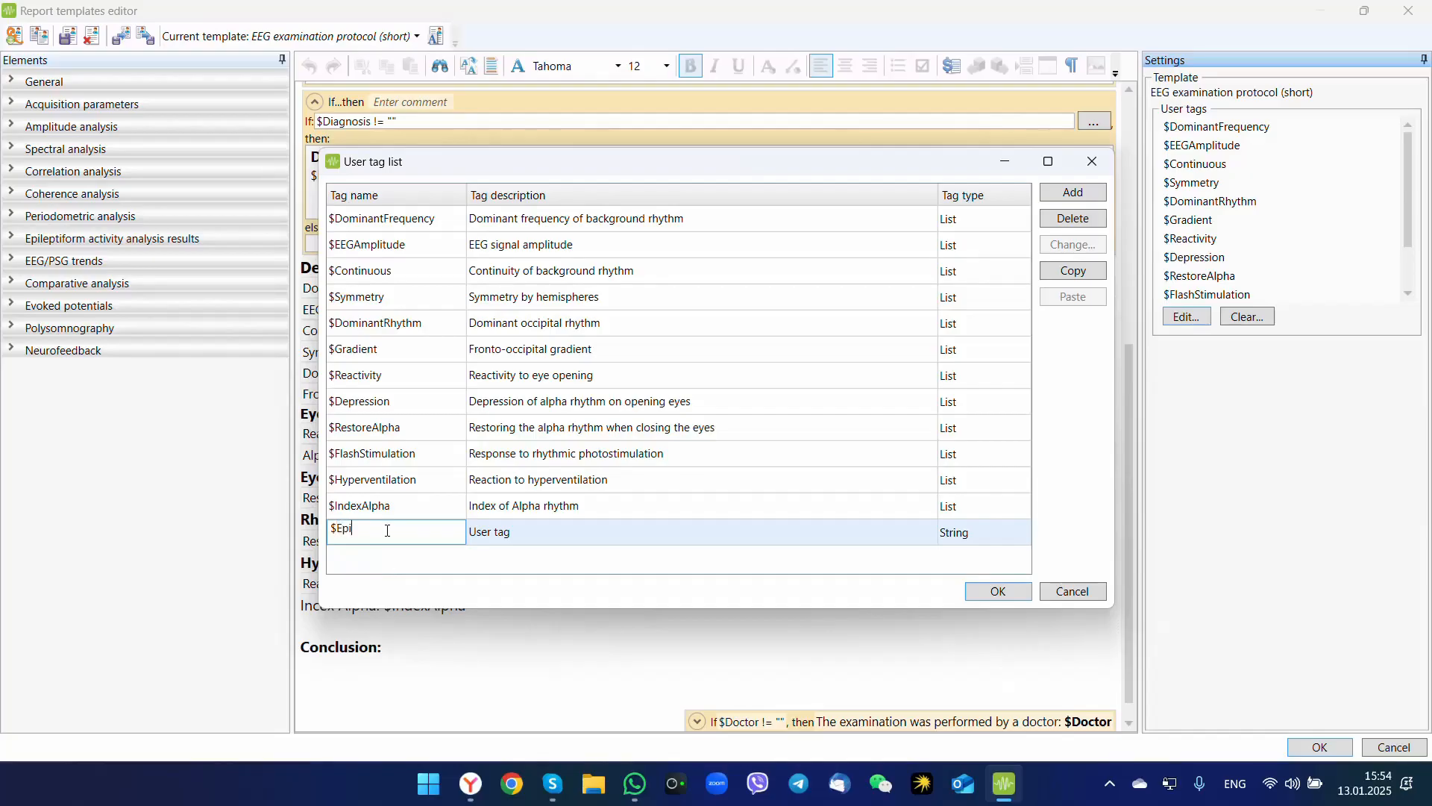
{"action": "type", "text": "Type"}
Set the description of the $EpiType tag to "Epileptic activity type".
{"action": "left_click", "coordinate": [520, 542]}
{"action": "left_click", "coordinate": [529, 537]}
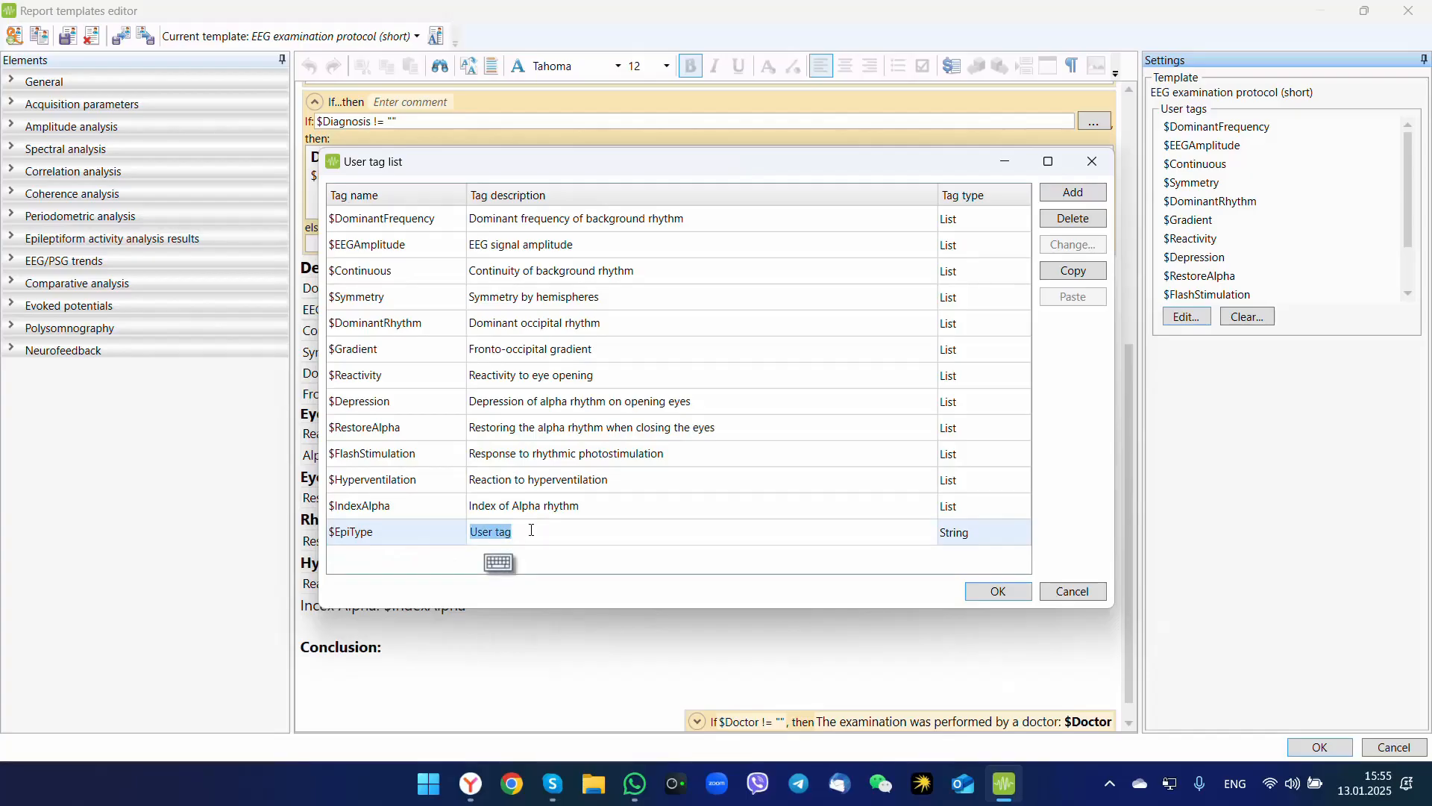
{"action": "type", "text": "Epi"}
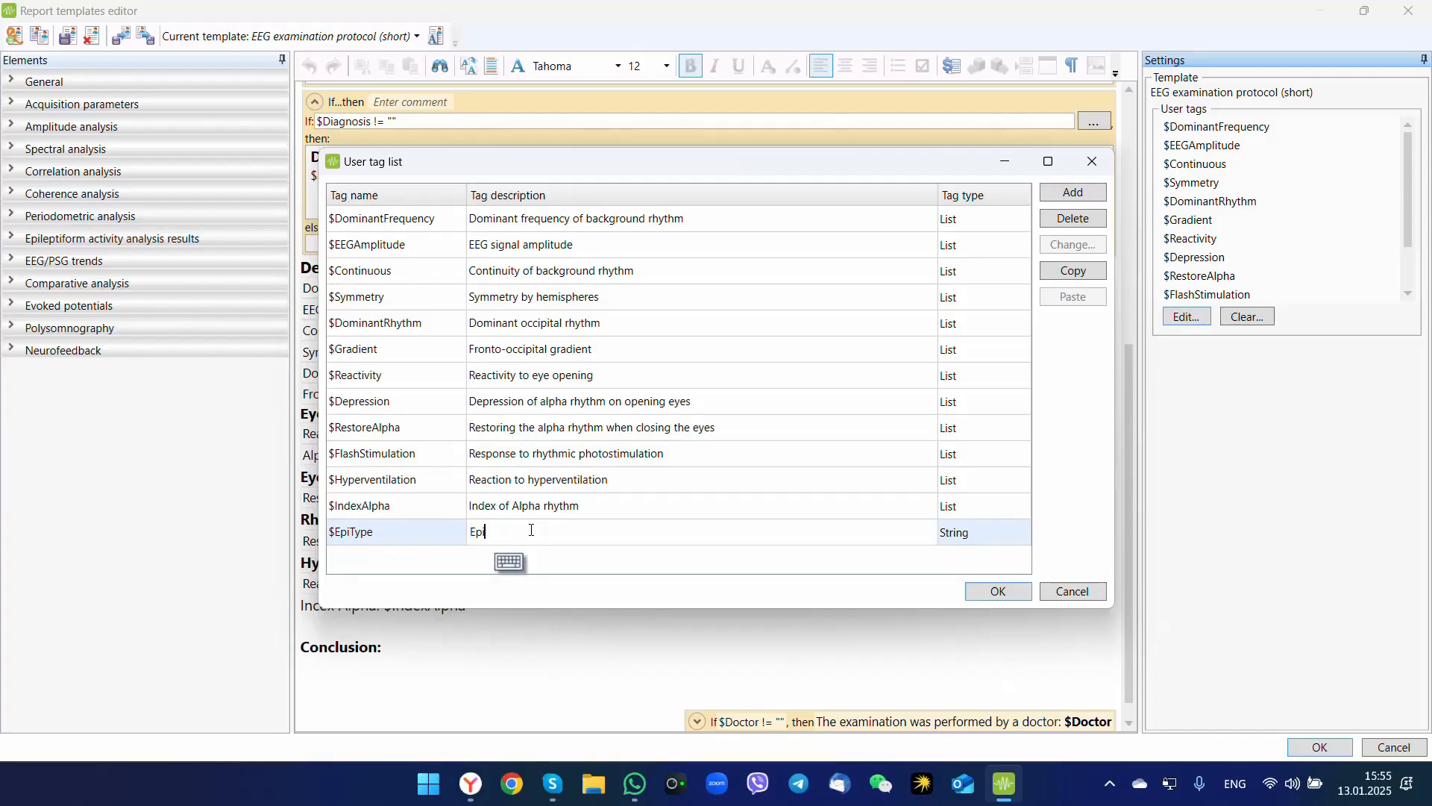
{"action": "type", "text": "leptic activi"}
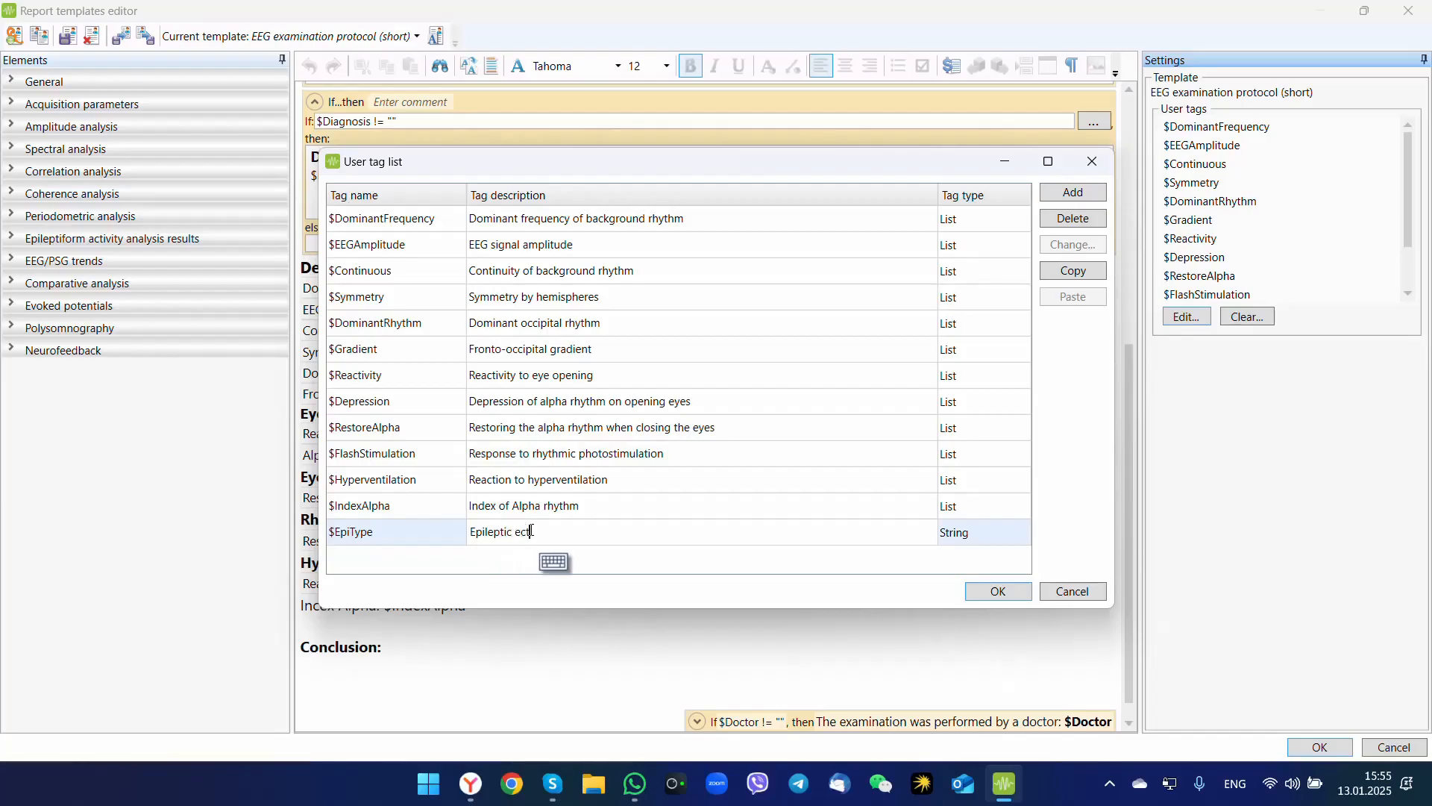
{"action": "type", "text": "ty type"}
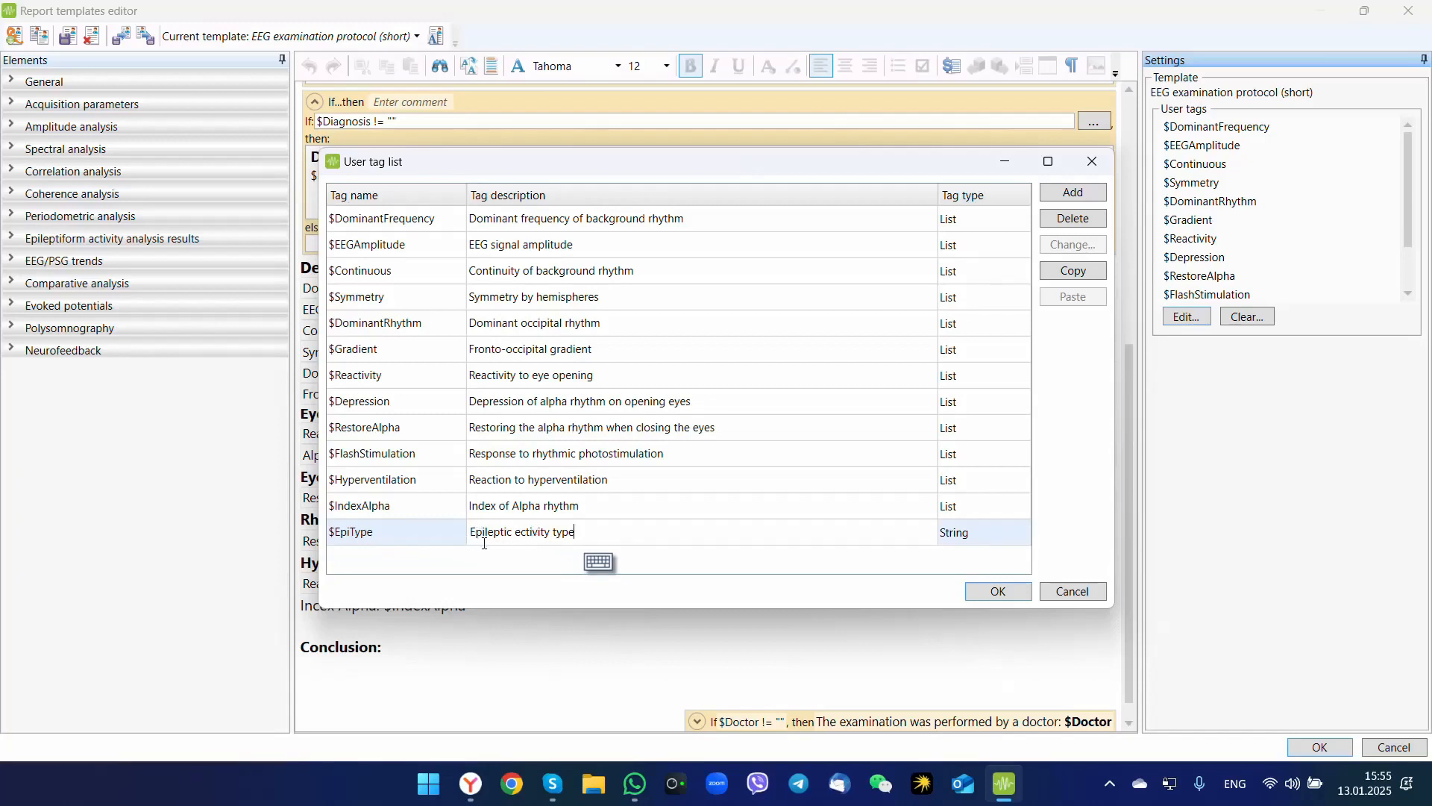
{"action": "left_click", "coordinate": [525, 531]}
{"action": "key", "text": "BackSpace"}
{"action": "type", "text": "a"}
Set the $EpiType tag's type to List and enter "No activity recorded" as its first value.
{"action": "left_click", "coordinate": [986, 531]}
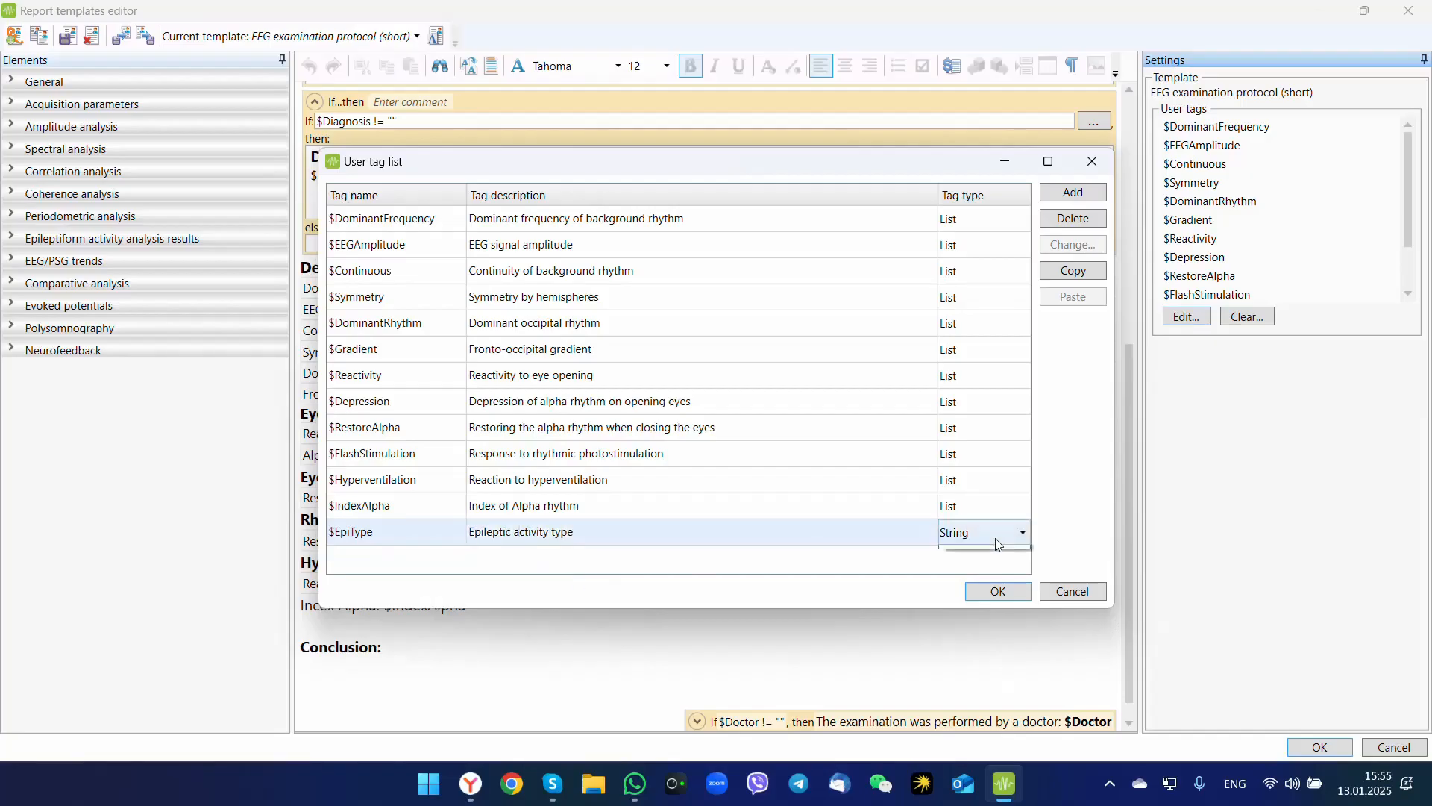
{"action": "left_click", "coordinate": [986, 531]}
{"action": "left_click", "coordinate": [982, 589]}
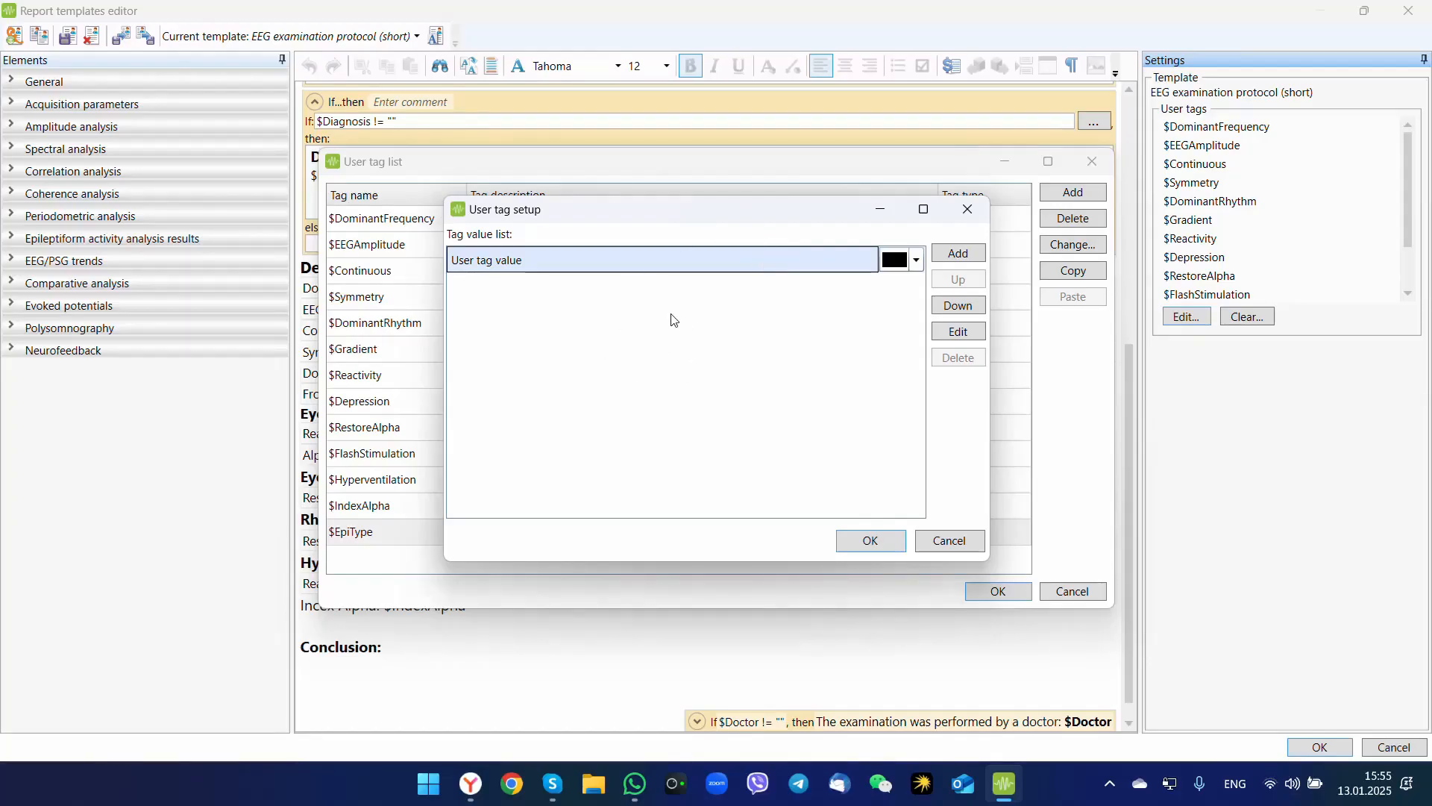
{"action": "left_click", "coordinate": [743, 264]}
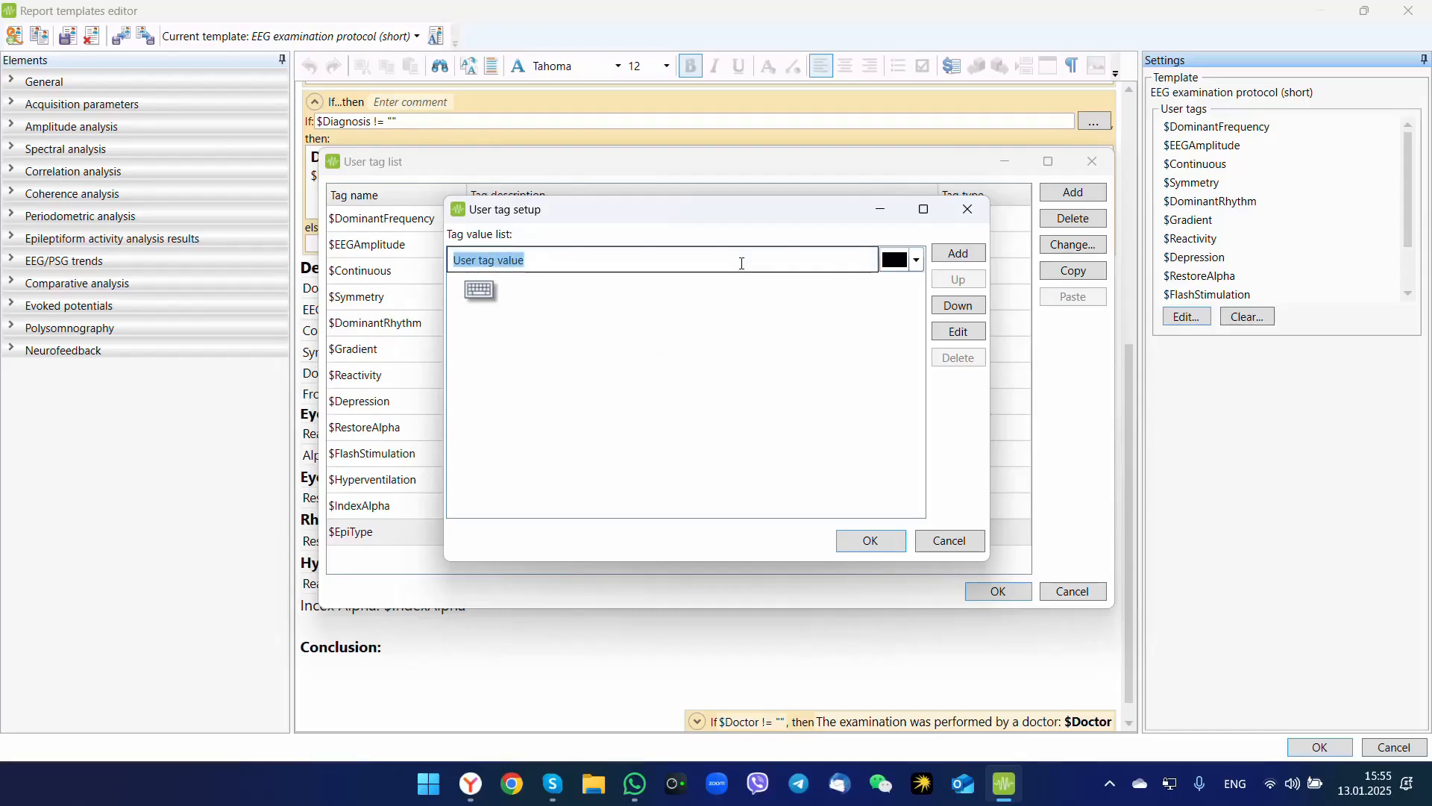
{"action": "type", "text": "No"}
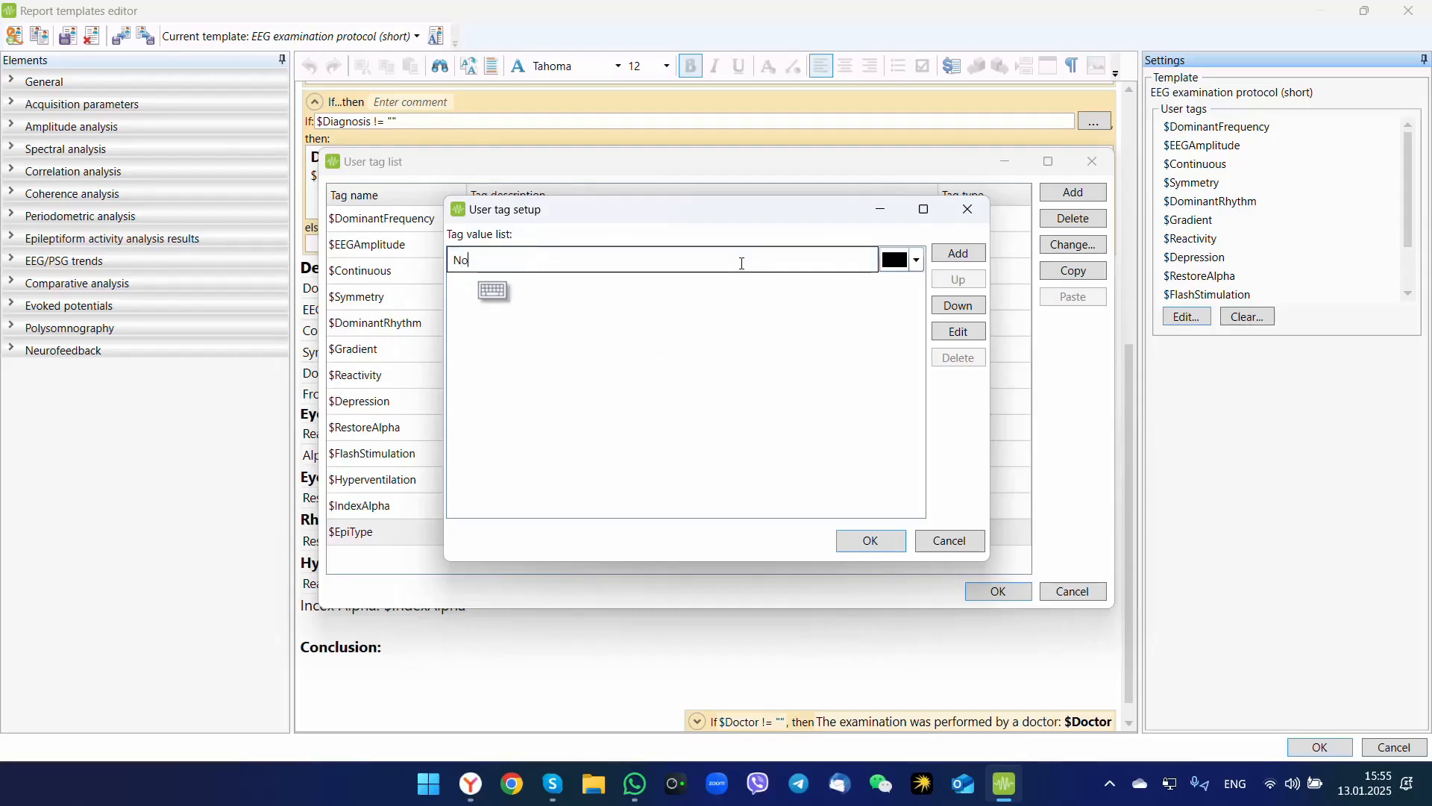
{"action": "type", "text": " activity"}
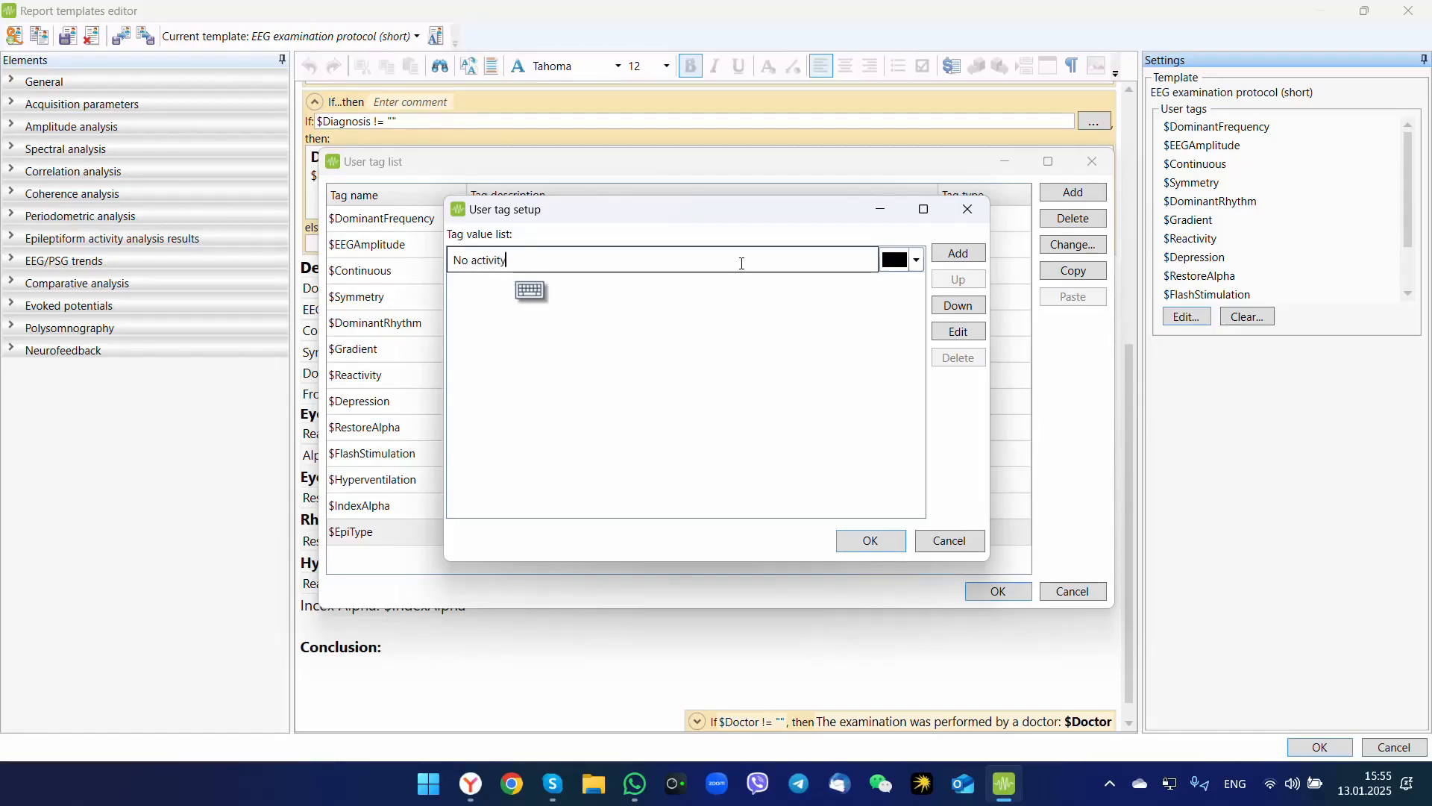
{"action": "type", "text": " recorded"}
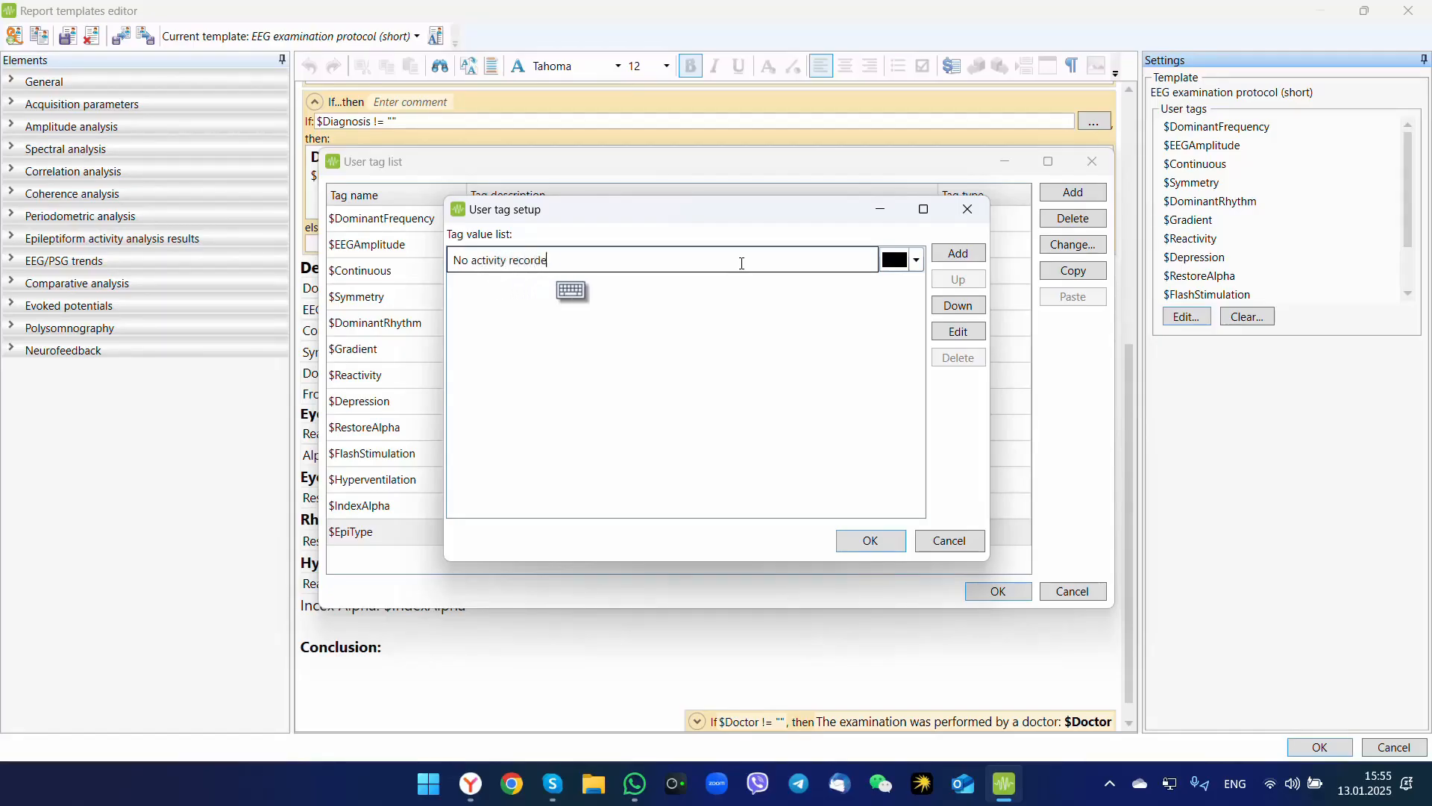
Add a second value "Generalized" to the $EpiType tag's value list.
{"action": "left_click", "coordinate": [954, 254]}
{"action": "left_click", "coordinate": [552, 288]}
{"action": "left_click", "coordinate": [546, 287]}
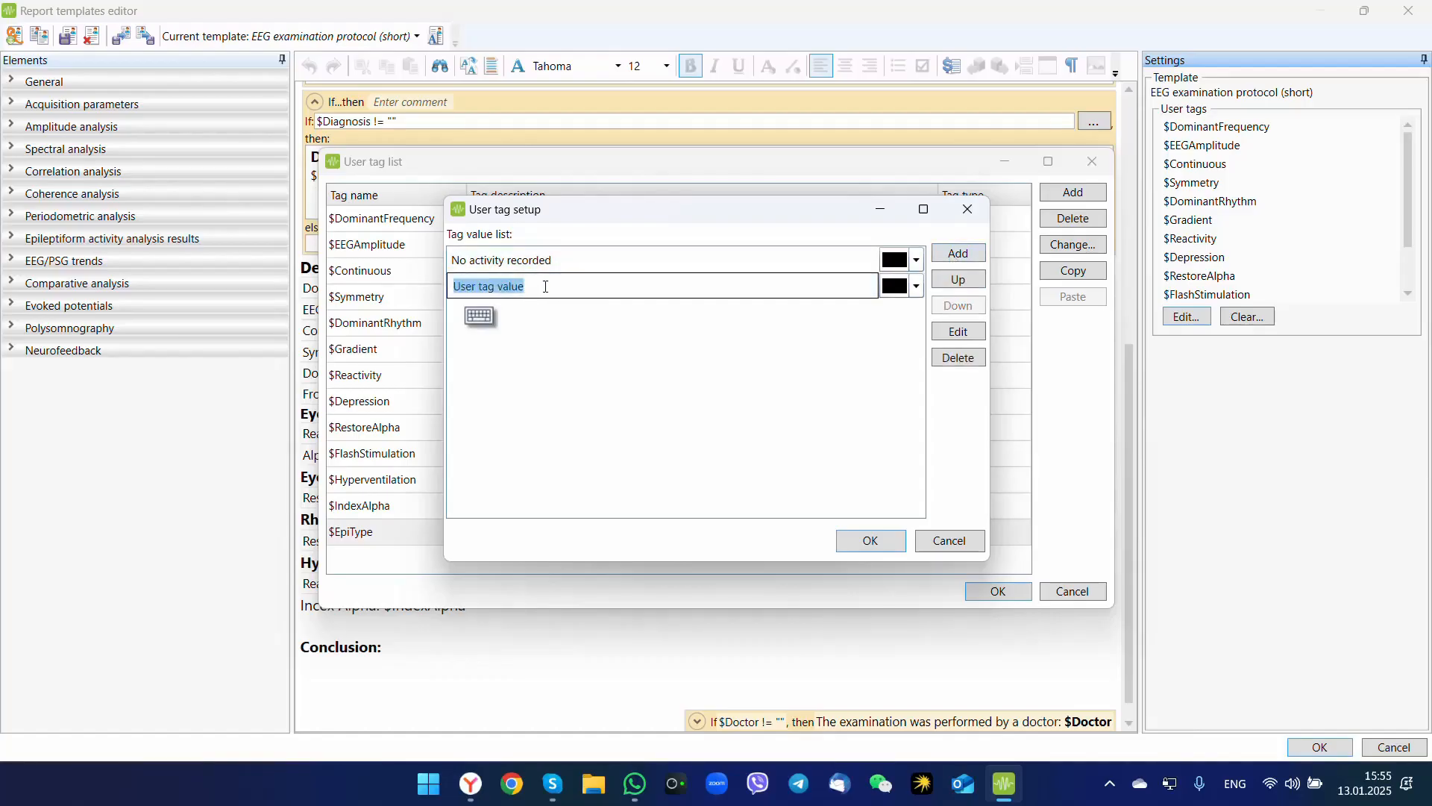
{"action": "type", "text": "Gene"}
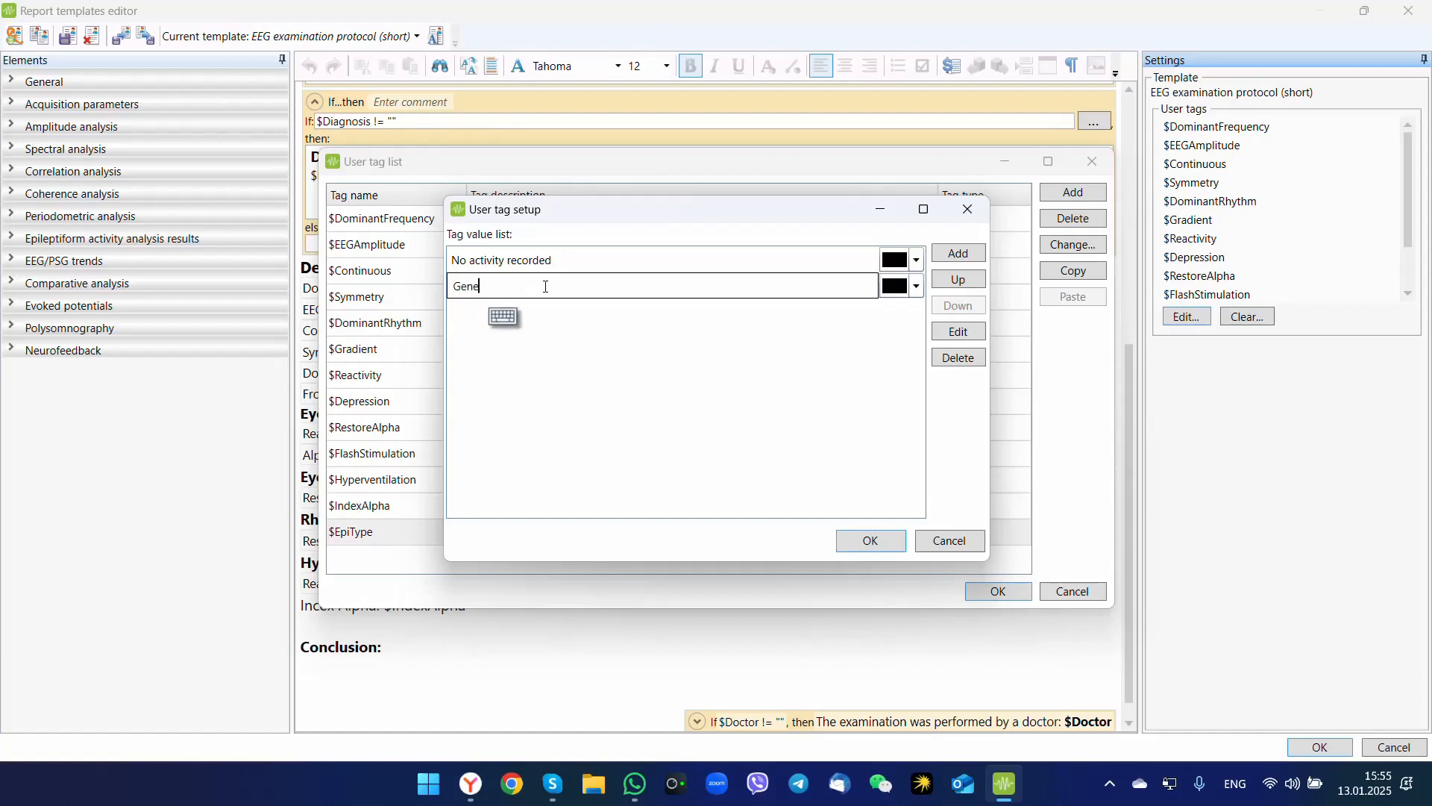
{"action": "type", "text": "ralised"}
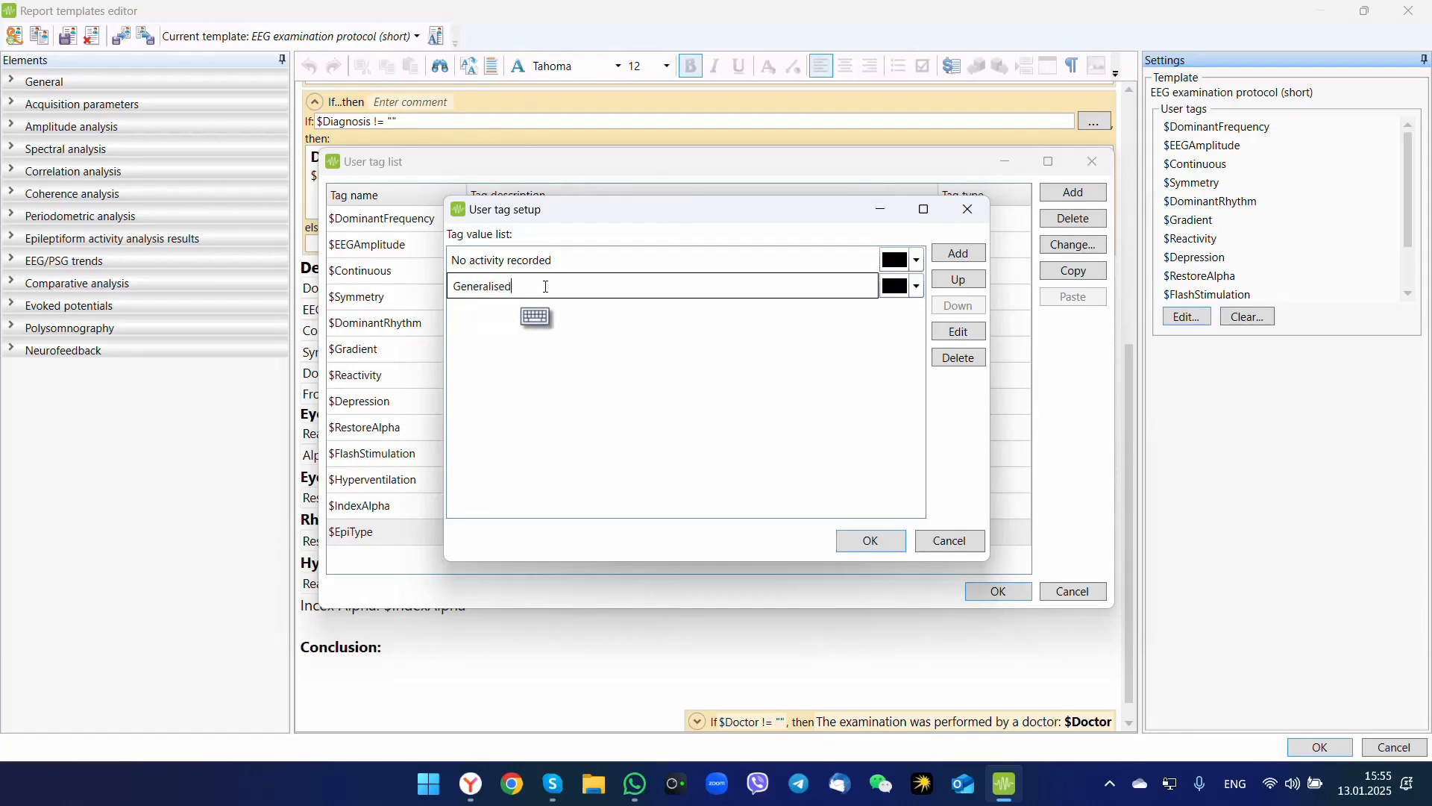
{"action": "key", "text": "BackSpace"}
{"action": "type", "text": "z"}
{"action": "key", "text": "Right"}
{"action": "key", "text": "Right"}
Add a third value "Focal activity" to the $EpiType tag's value list.
{"action": "left_click", "coordinate": [962, 255]}
{"action": "left_click", "coordinate": [534, 313]}
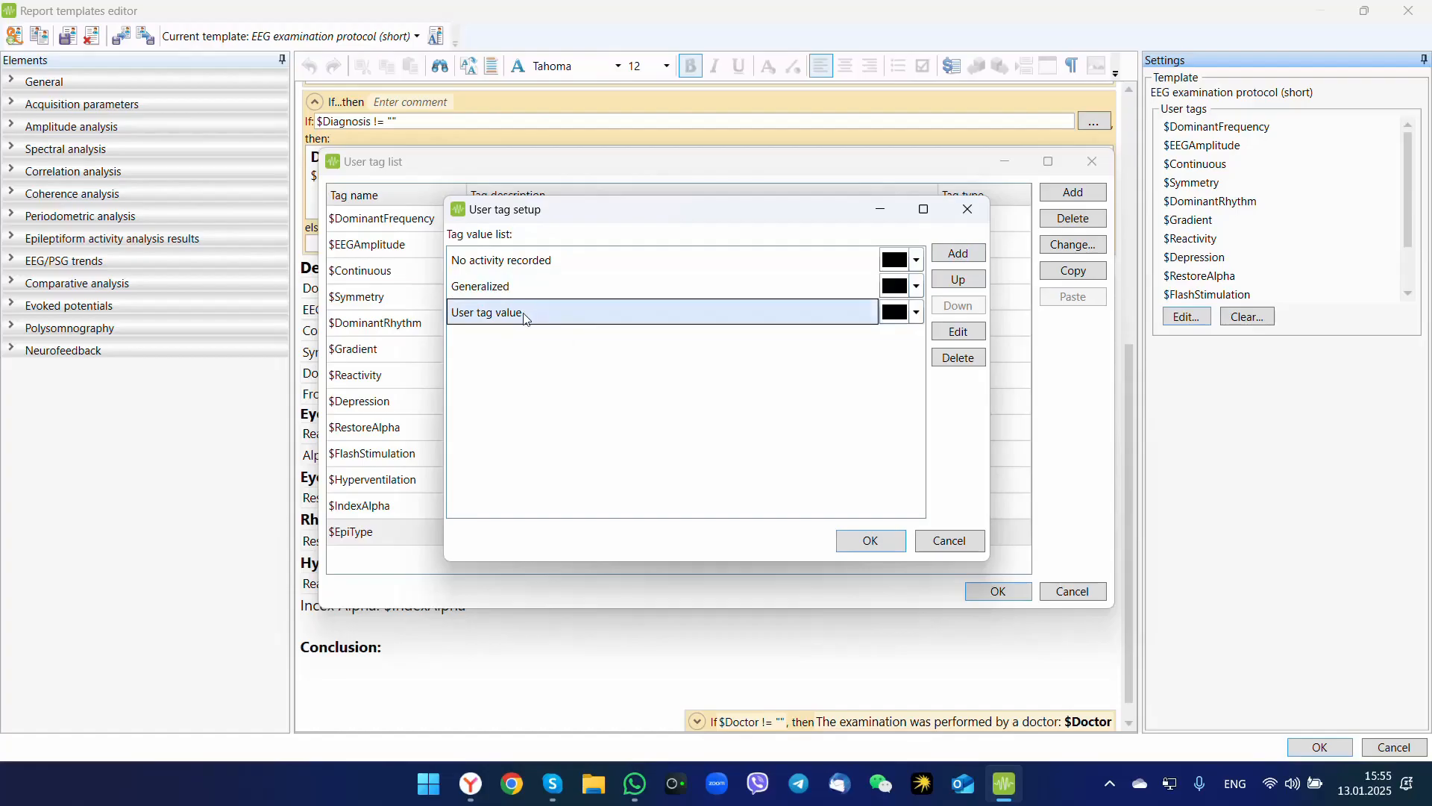
{"action": "left_click", "coordinate": [530, 312]}
{"action": "double_click", "coordinate": [530, 311]}
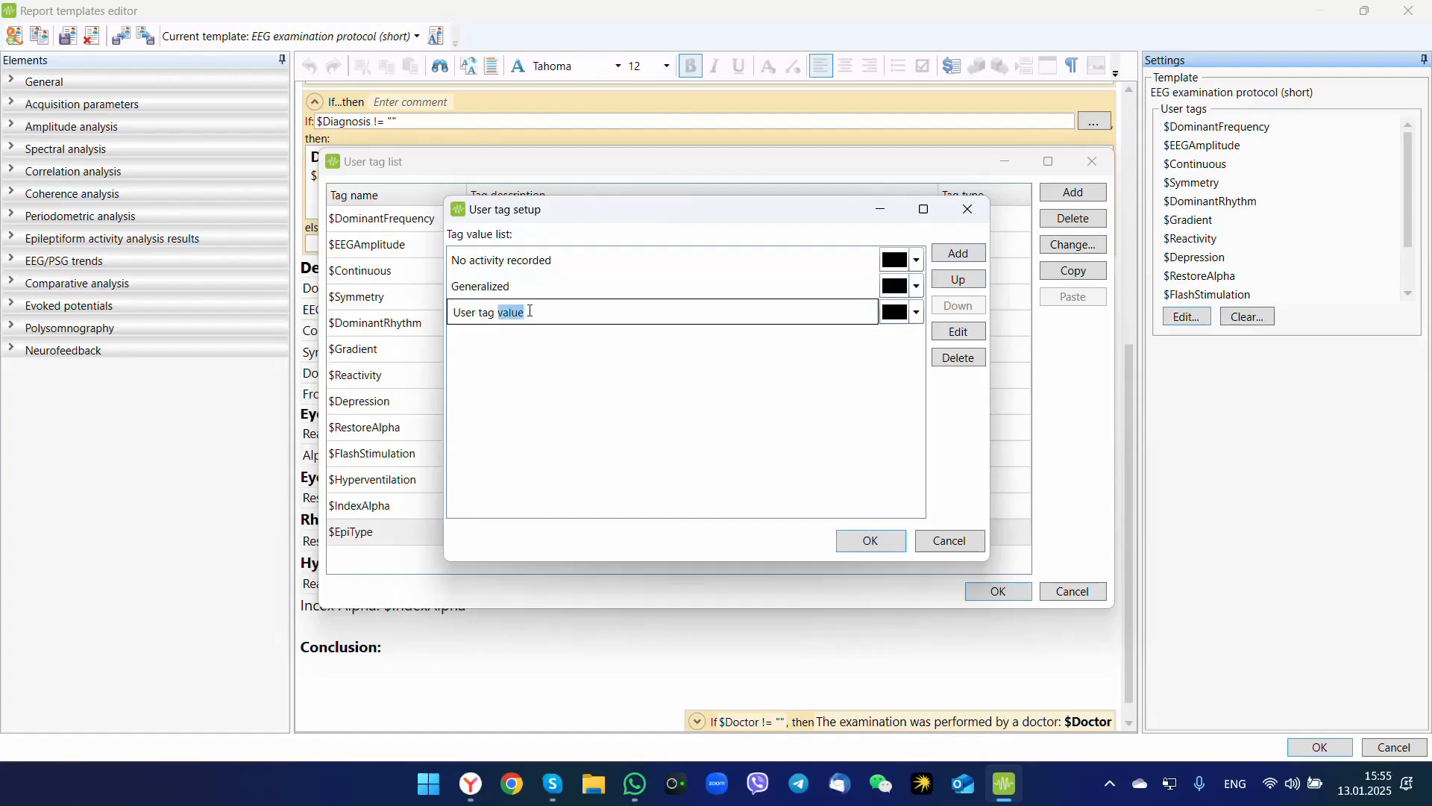
{"action": "key", "text": "ctrl+shift+Left"}
{"action": "key", "text": "ctrl+shift+Left"}
{"action": "type", "text": "Focal activity"}
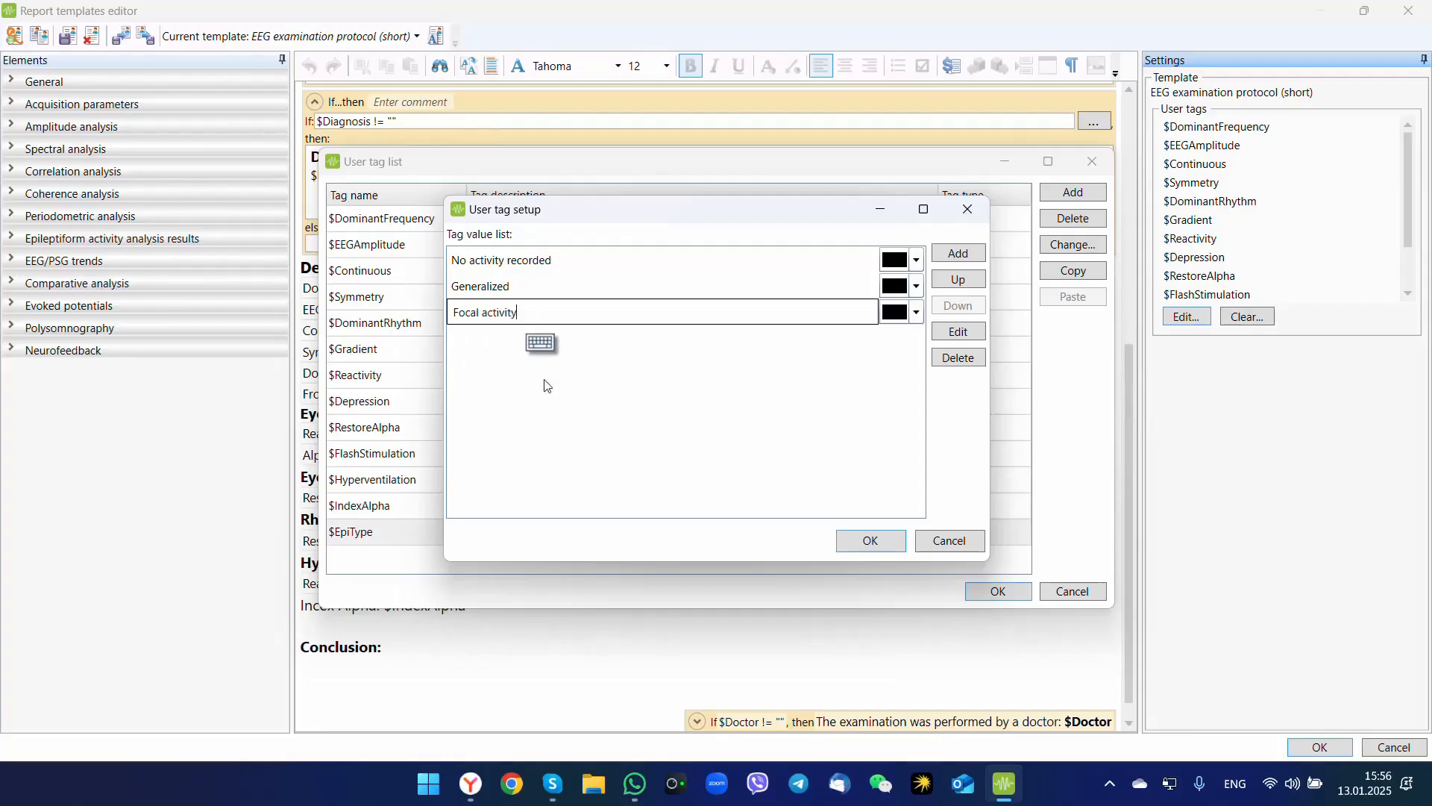
Set the color of the "No activity recorded" value to dark green.
{"action": "left_click", "coordinate": [916, 261]}
{"action": "left_click", "coordinate": [916, 267]}
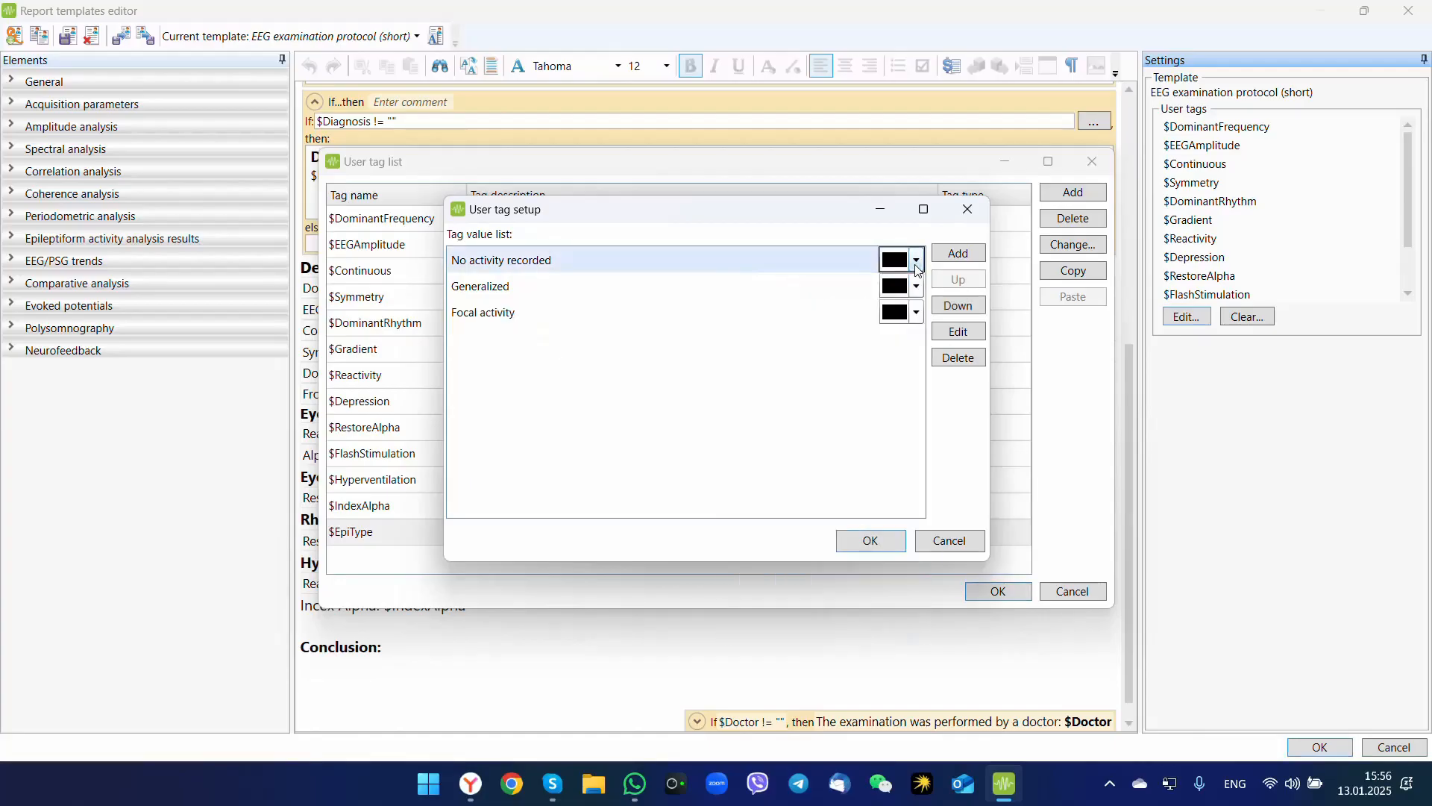
{"action": "left_click", "coordinate": [917, 266]}
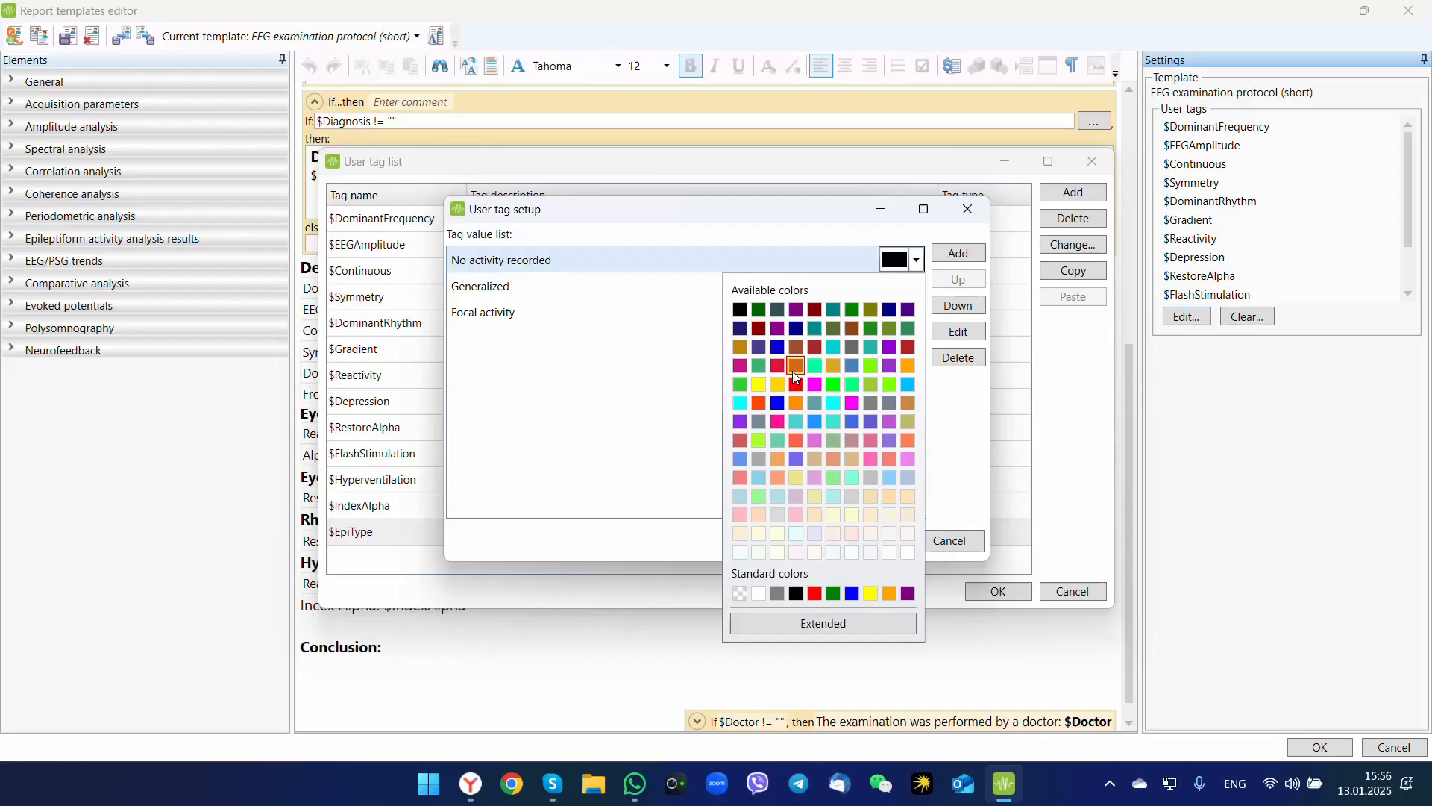
{"action": "left_click", "coordinate": [765, 314]}
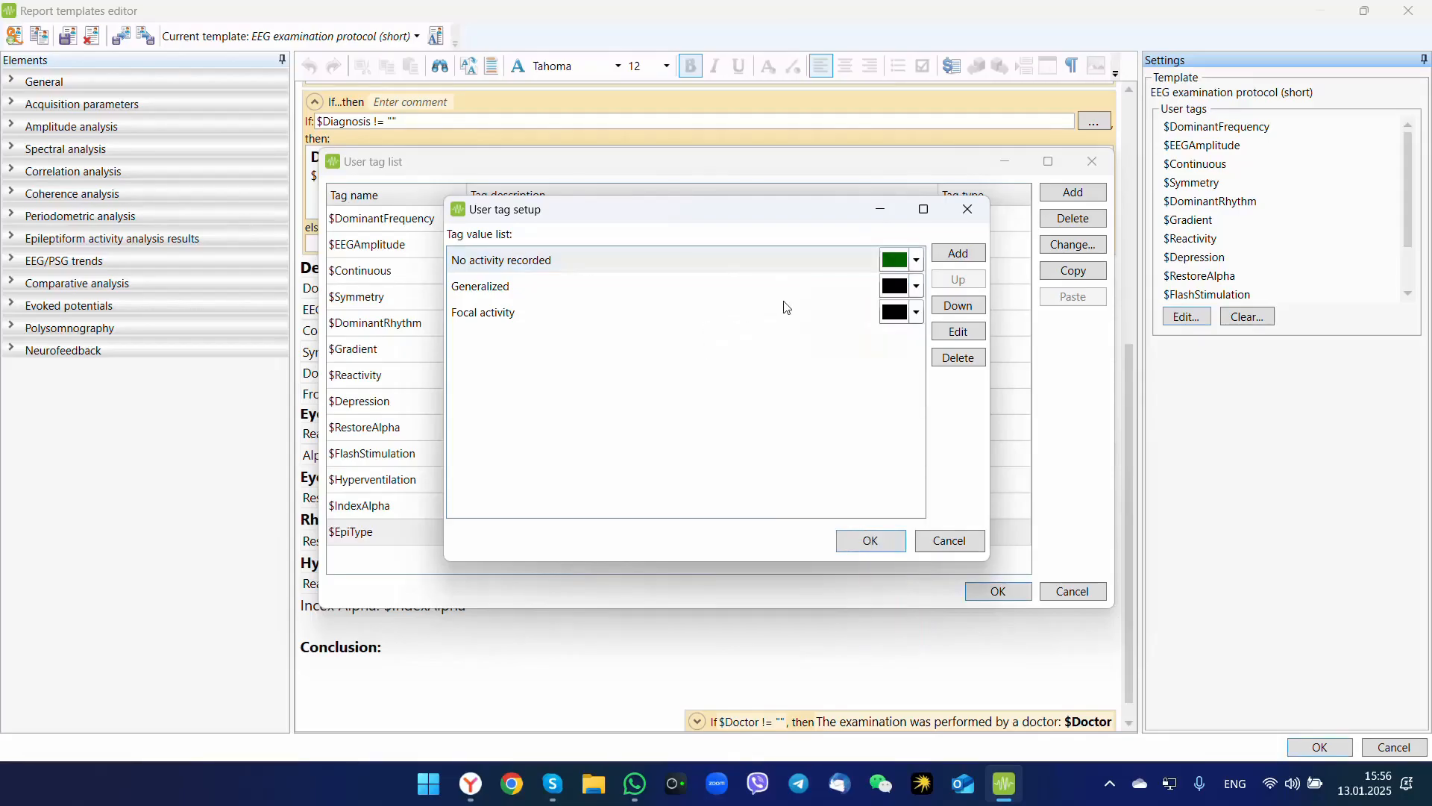
Color the "Generalized" and "Focal activity" values red and save the tag setup and user tag list.
{"action": "left_click", "coordinate": [917, 287]}
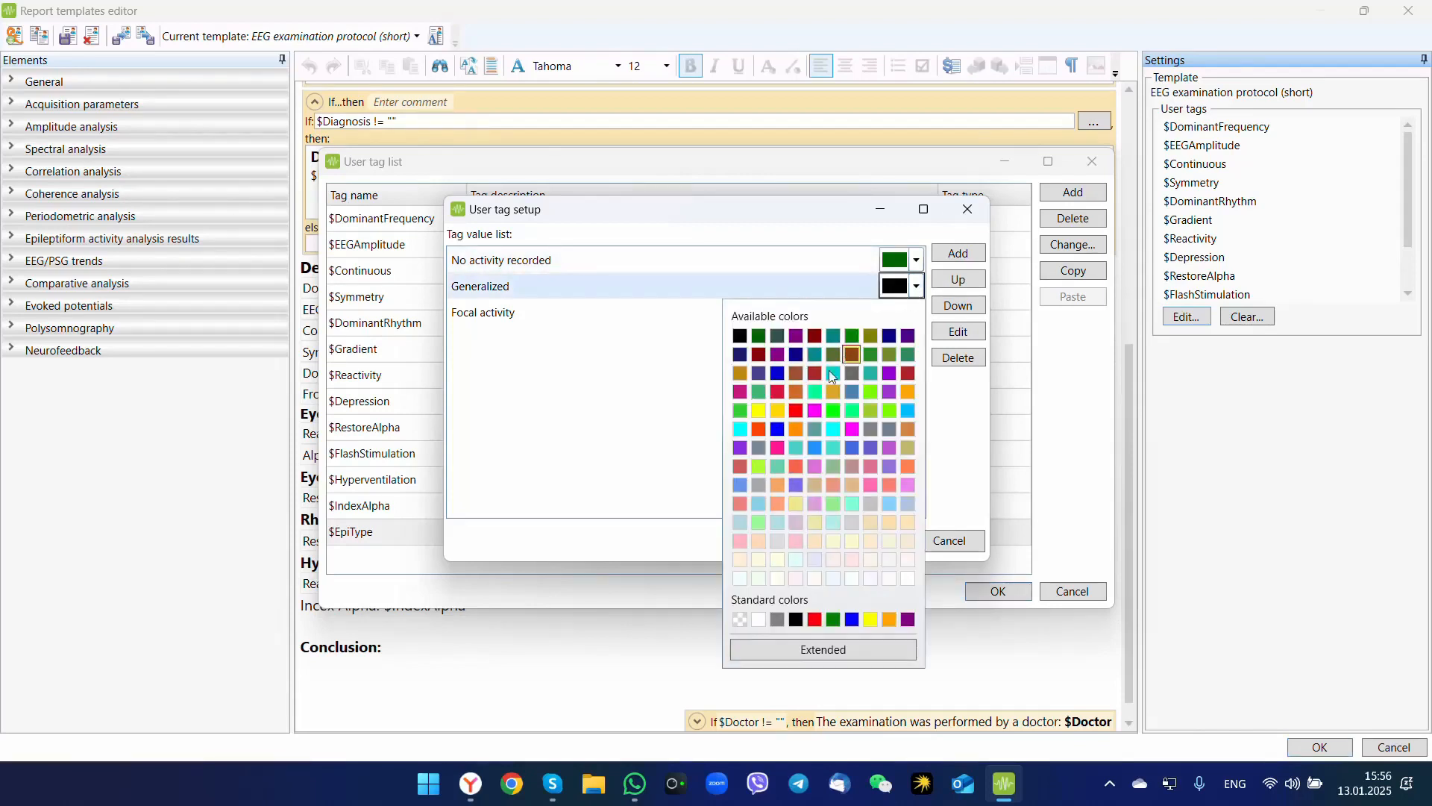
{"action": "left_click", "coordinate": [798, 412]}
{"action": "left_click", "coordinate": [916, 313]}
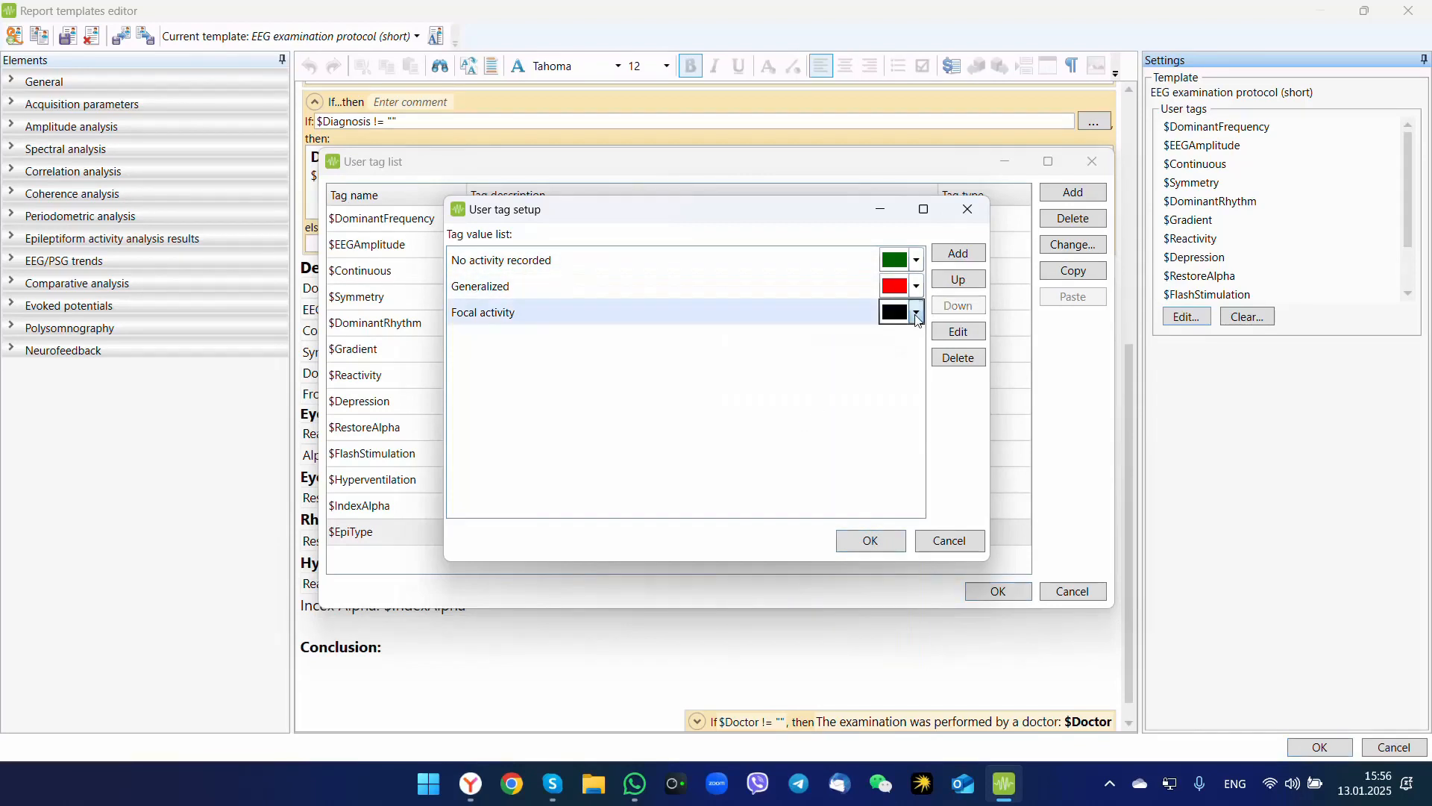
{"action": "left_click", "coordinate": [796, 437]}
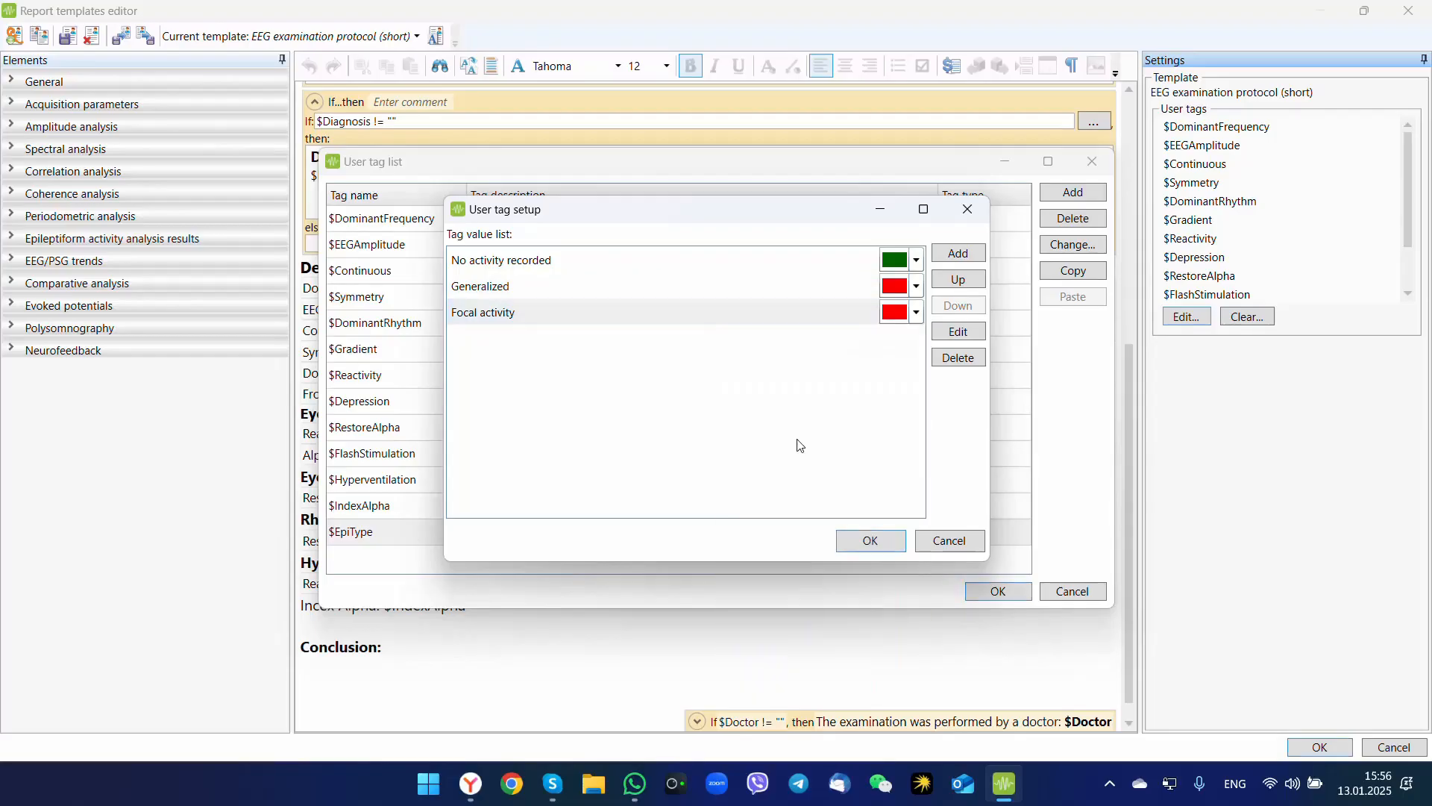
{"action": "left_click", "coordinate": [878, 546]}
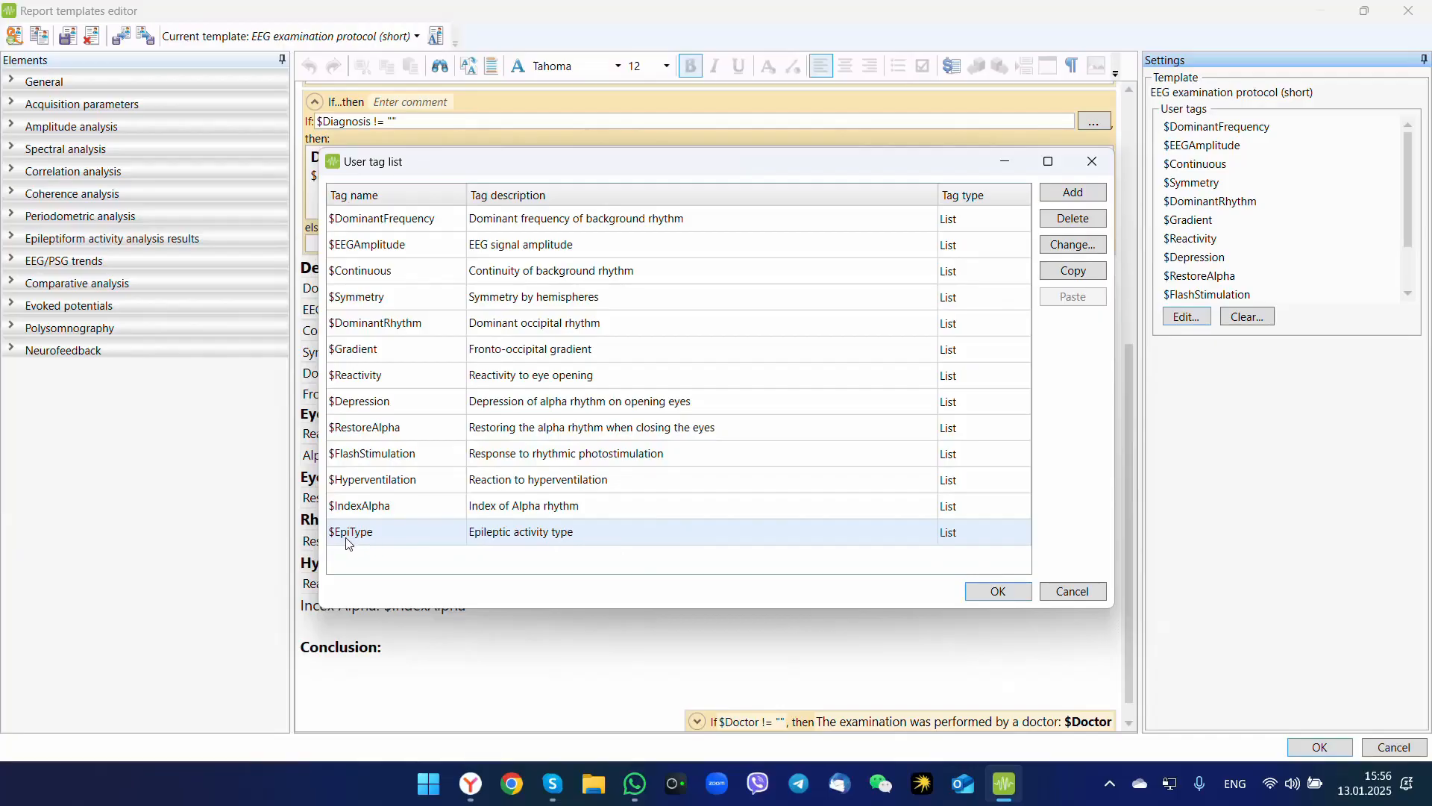
{"action": "left_click", "coordinate": [998, 591]}
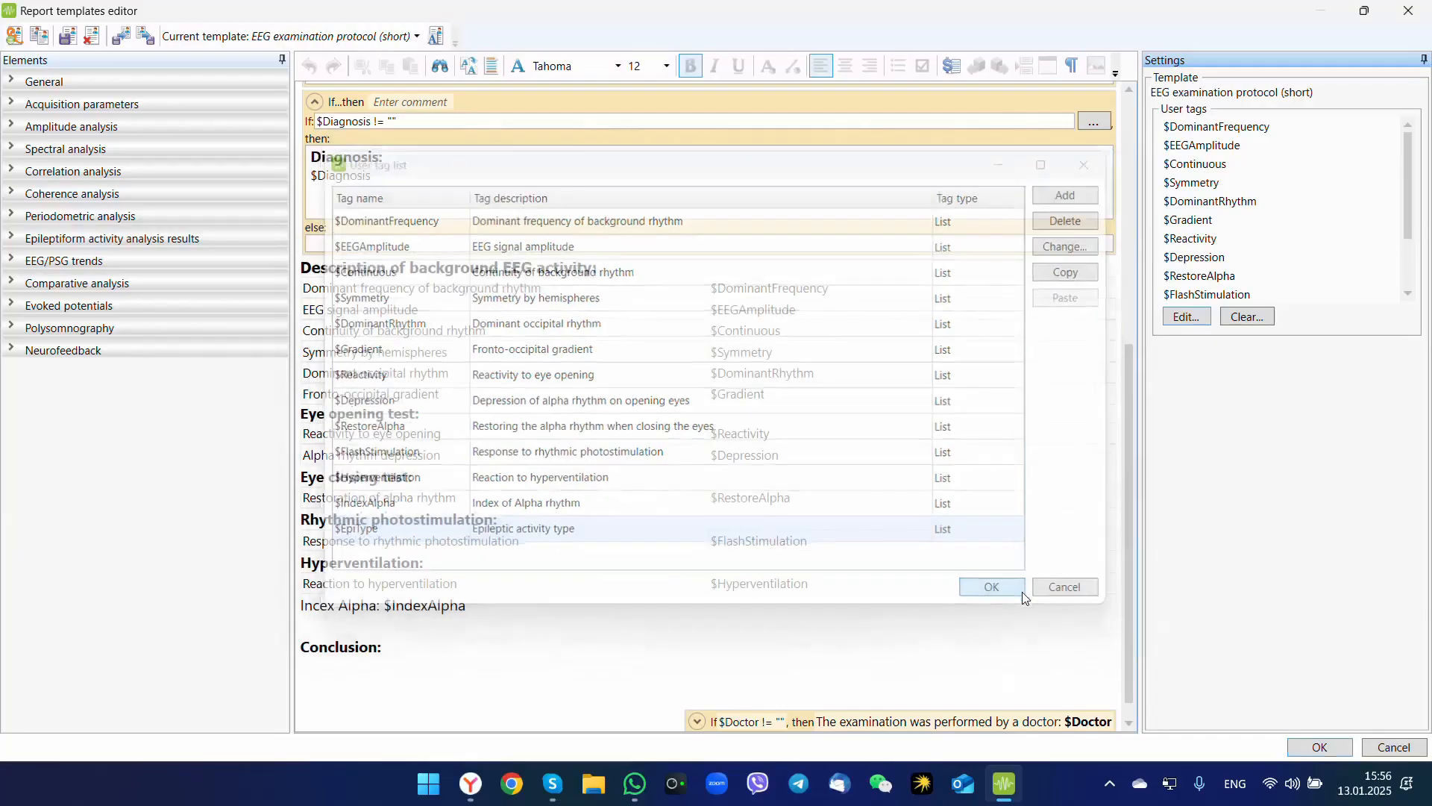
Add the line "Eplepcy type: $EpiType" directly below the $IndexAlpha line in the template.
{"action": "scroll", "coordinate": [1238, 239], "scroll_direction": "down", "scroll_amount": 2}
{"action": "left_click", "coordinate": [1202, 276]}
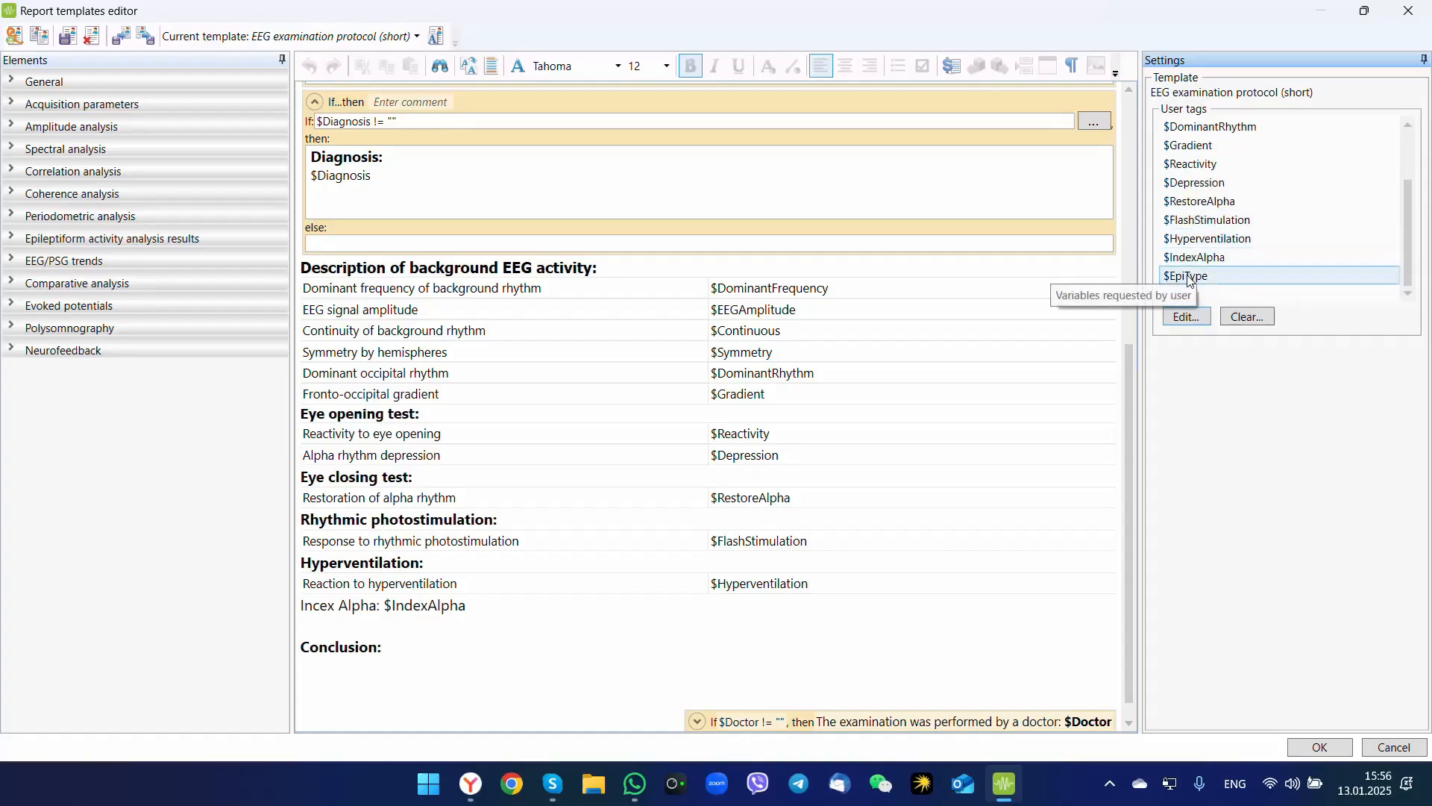
{"action": "left_click", "coordinate": [492, 610]}
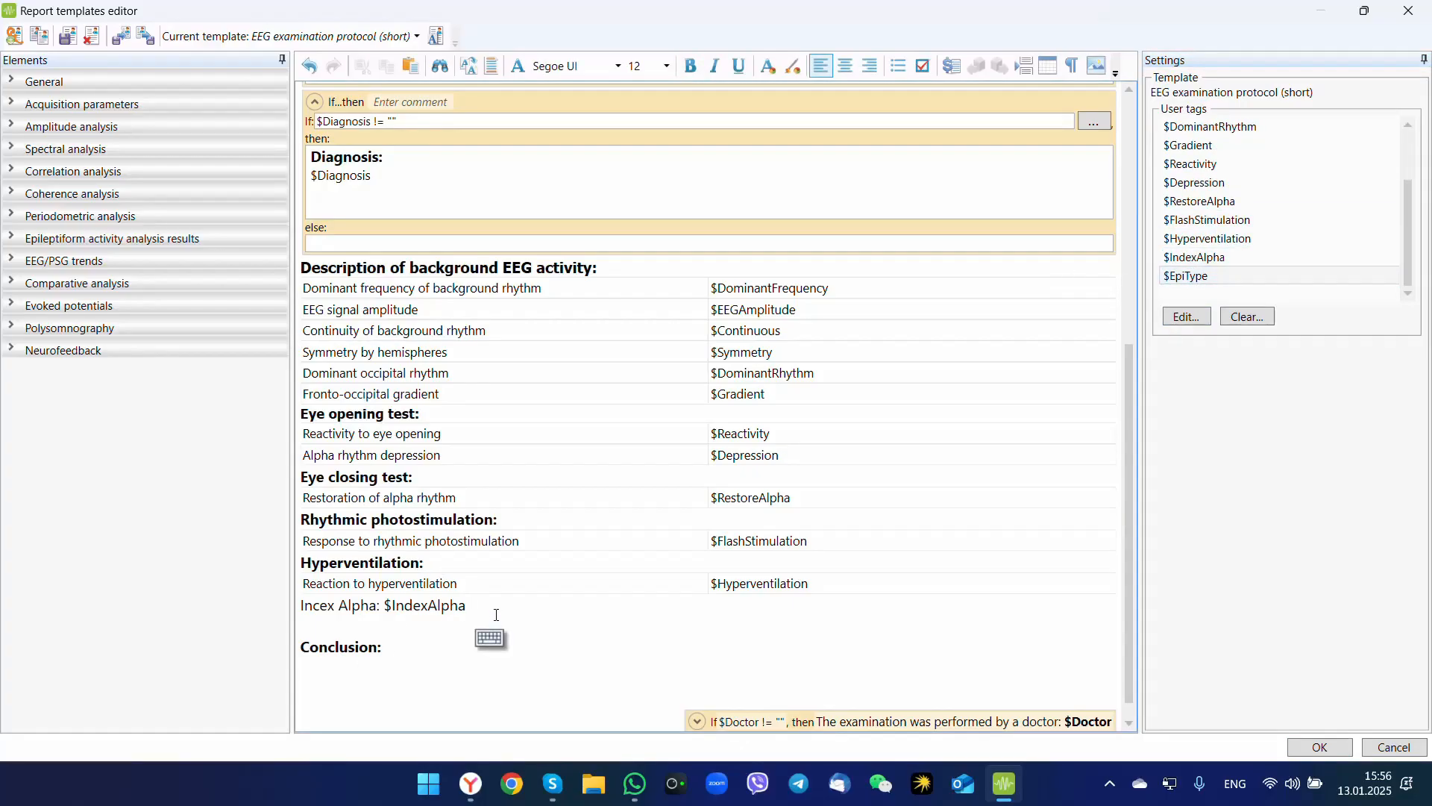
{"action": "key", "text": "Return"}
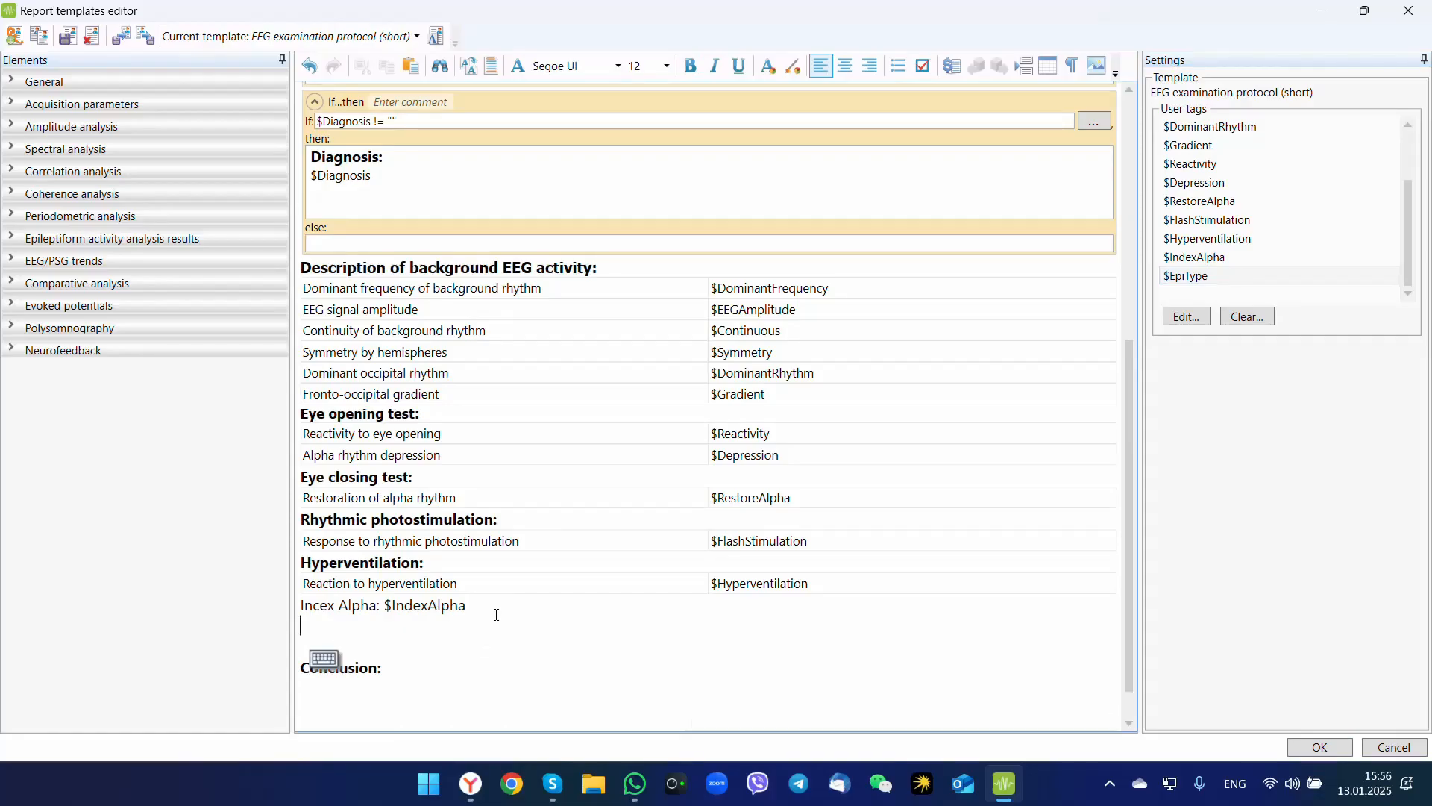
{"action": "type", "text": "Epi"}
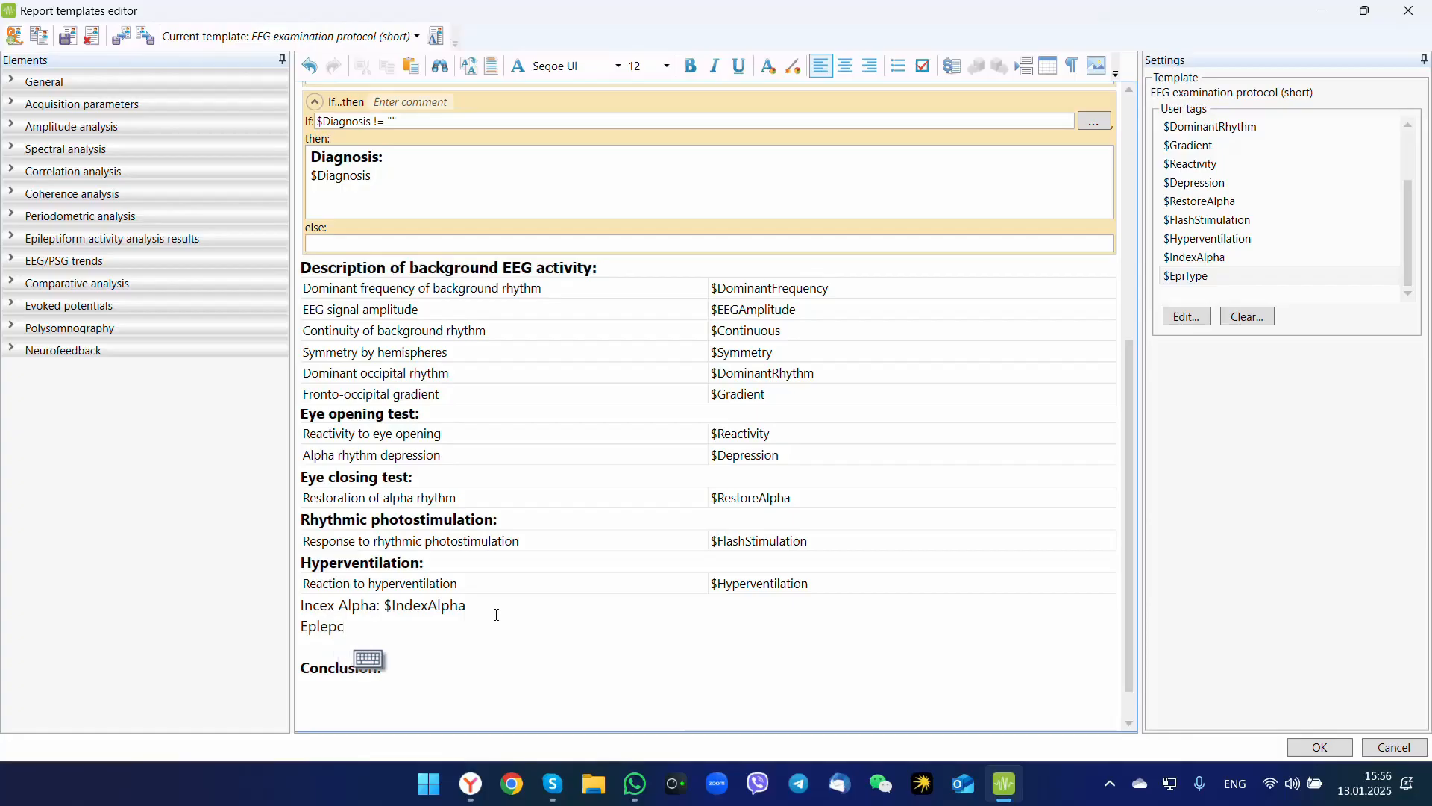
{"action": "type", "text": "y typ"}
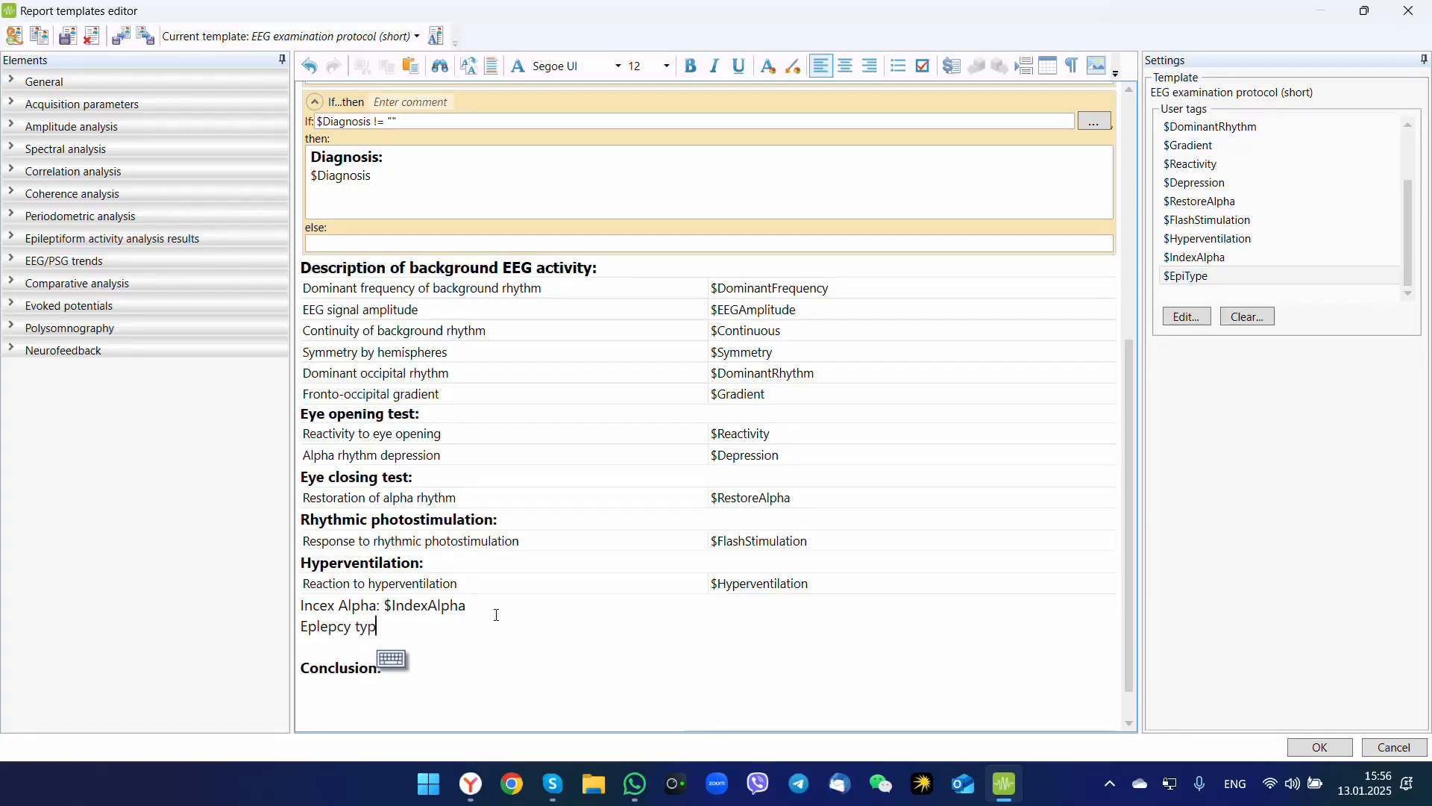
{"action": "type", "text": "e:"}
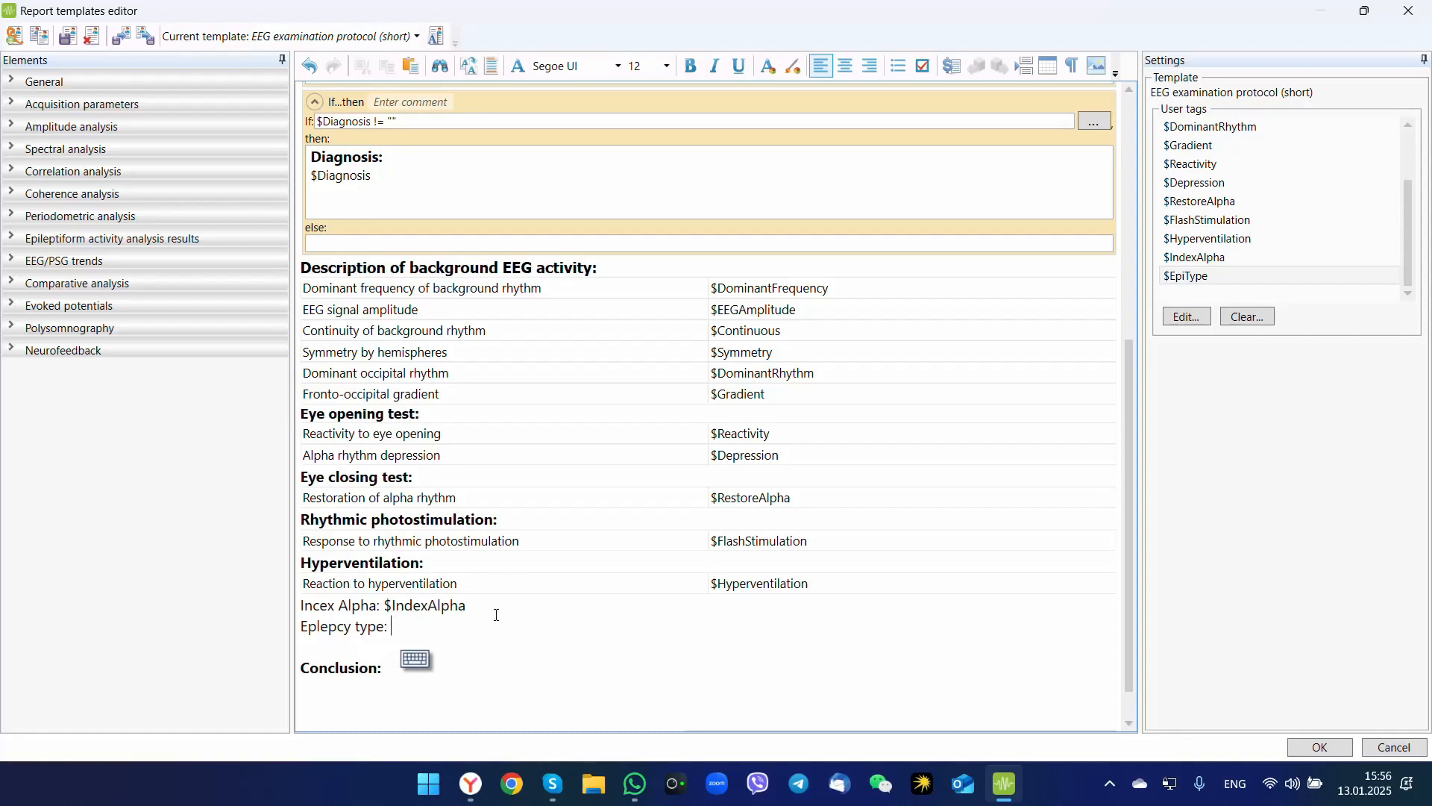
{"action": "type", "text": " $Epi"}
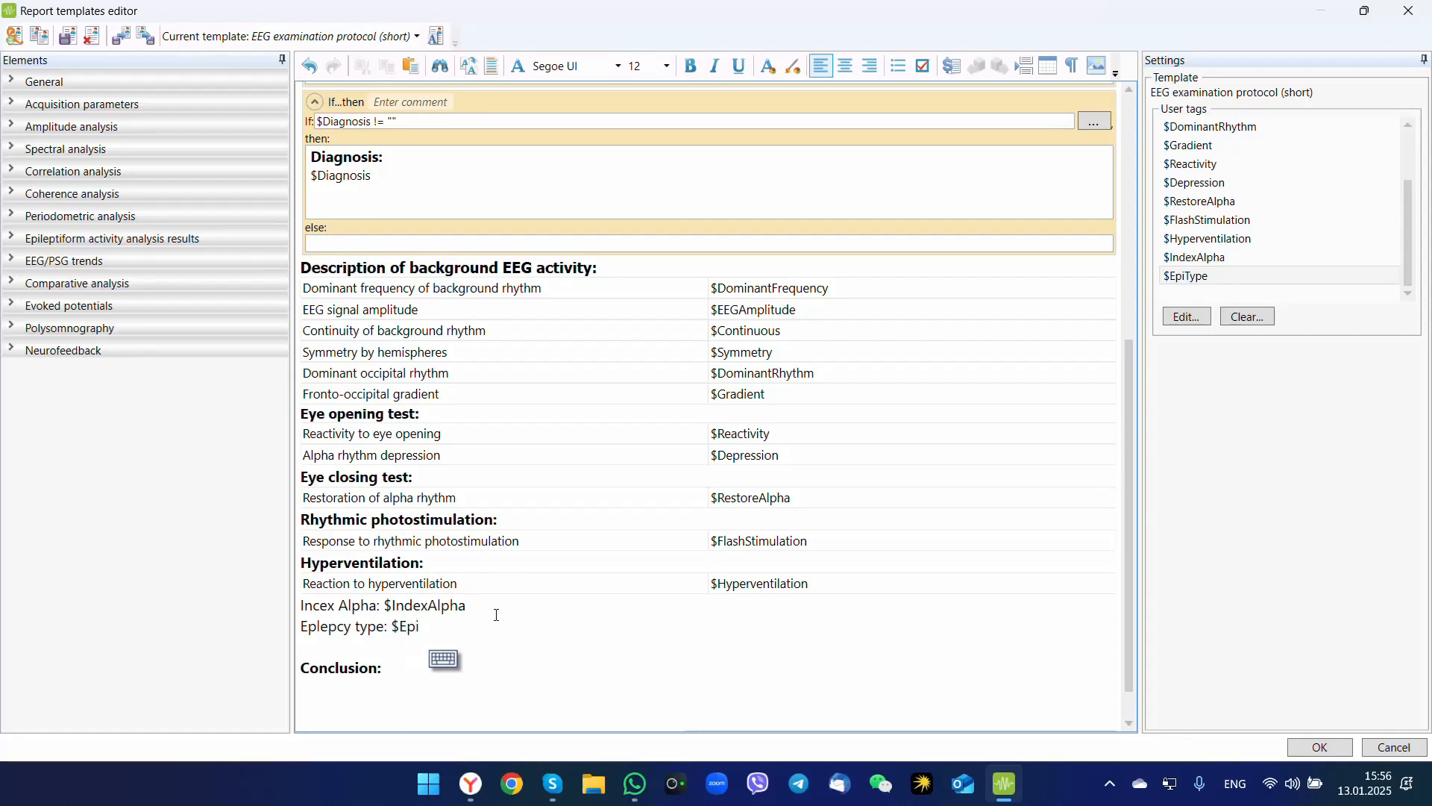
{"action": "type", "text": "Type"}
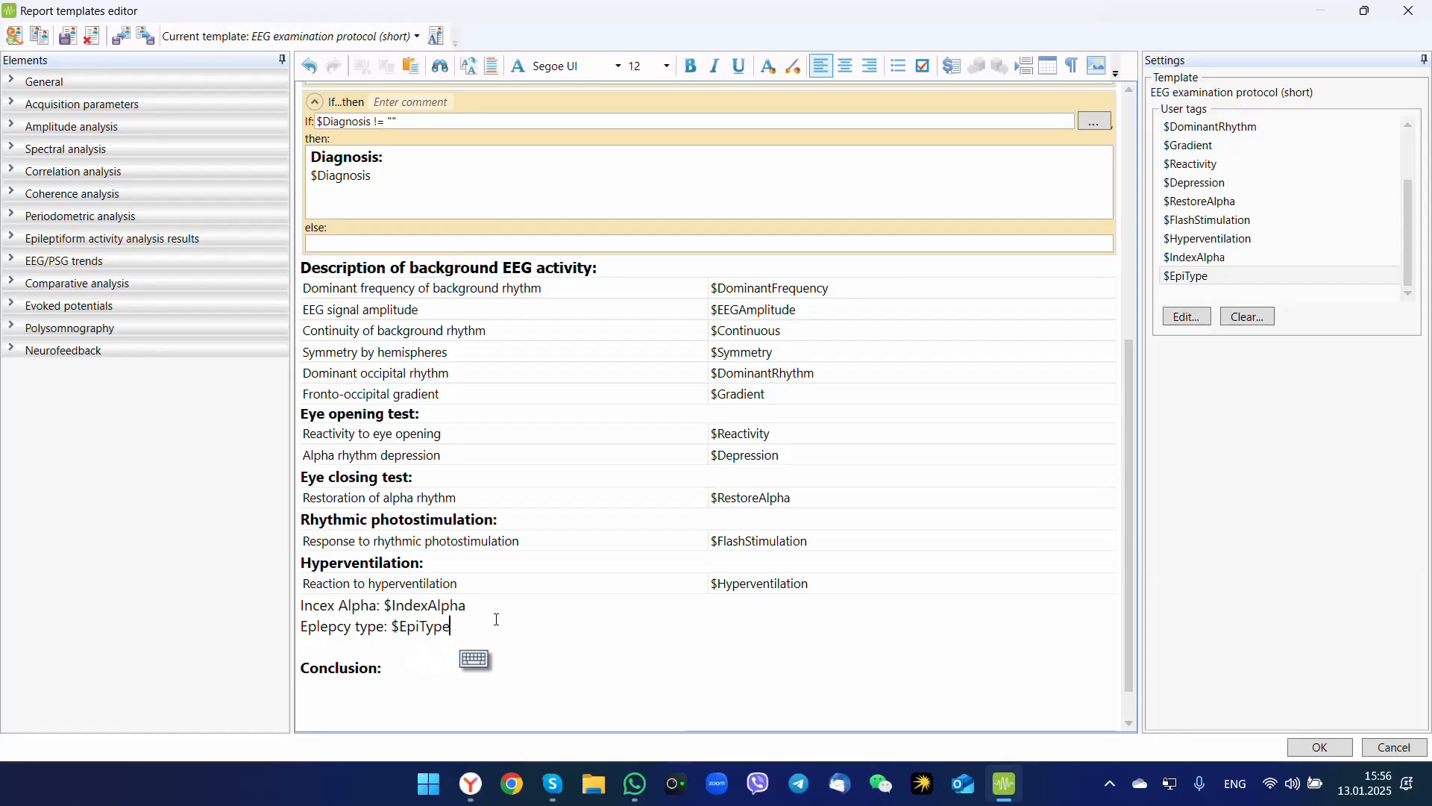
Save the EEG examination protocol (short) template and close the template editor.
{"action": "scroll", "coordinate": [496, 619], "scroll_direction": "down", "scroll_amount": 1}
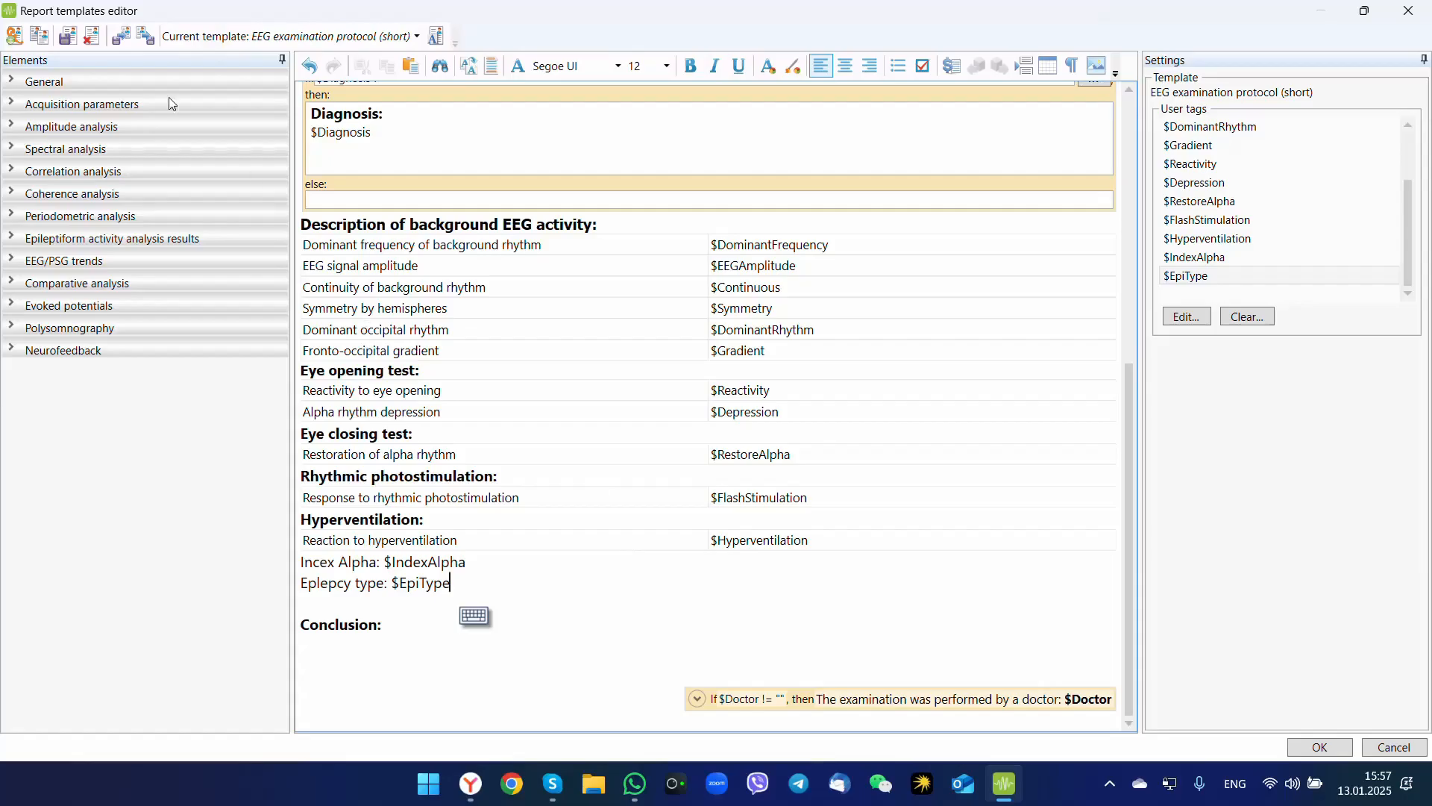
{"action": "left_click", "coordinate": [68, 36]}
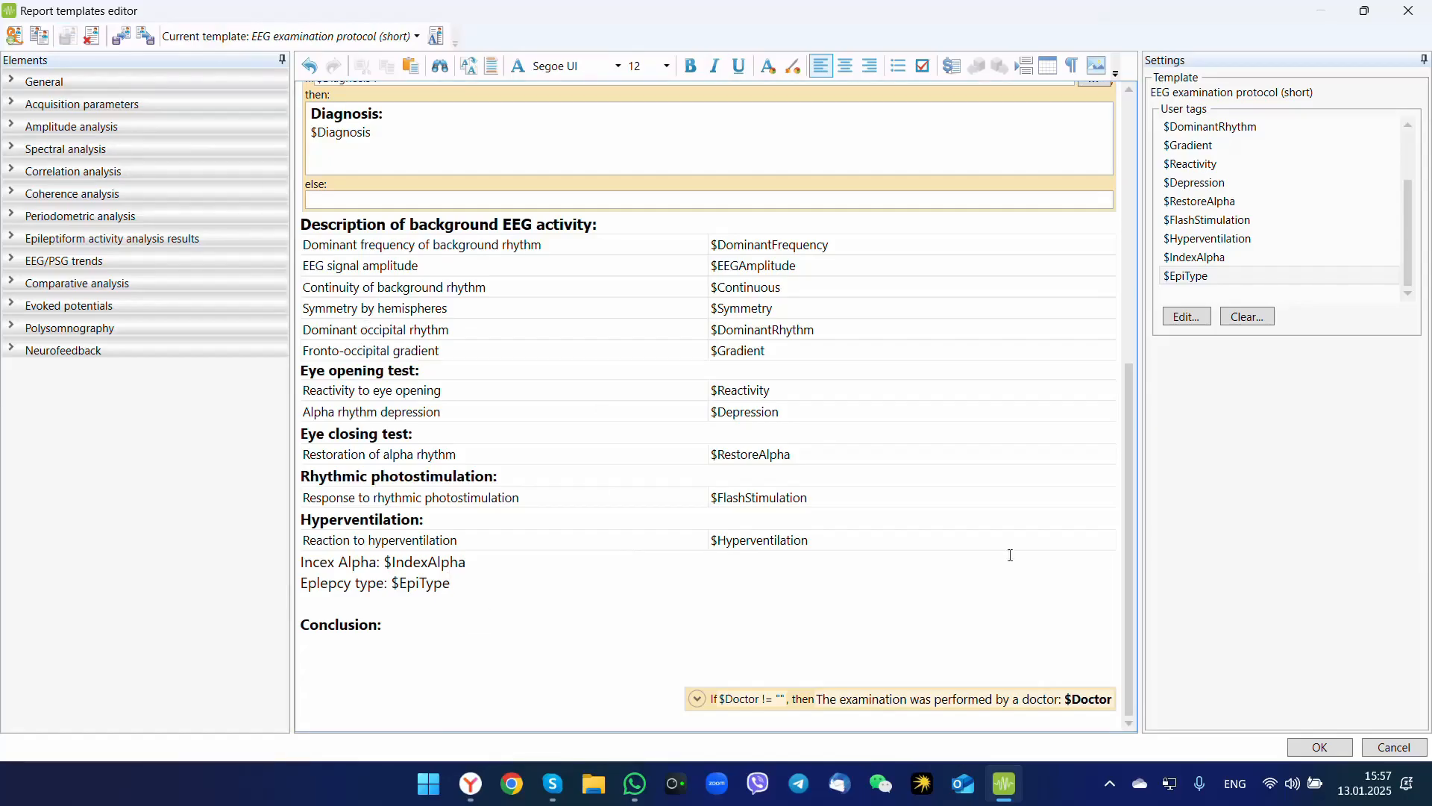
{"action": "left_click", "coordinate": [1319, 749]}
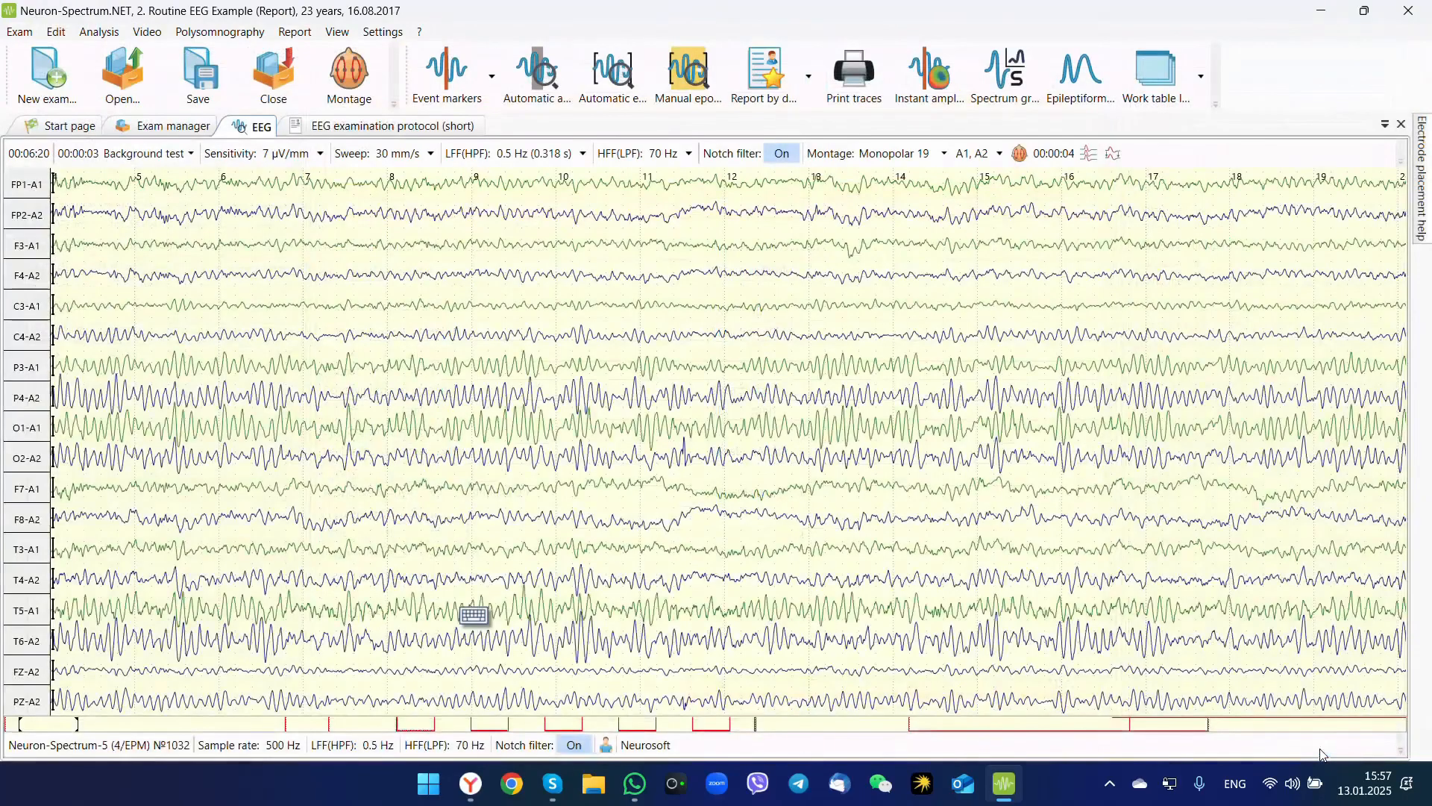
Create a new report from the EEG examination protocol (short) template, keeping the suggested report name.
{"action": "left_click", "coordinate": [808, 88]}
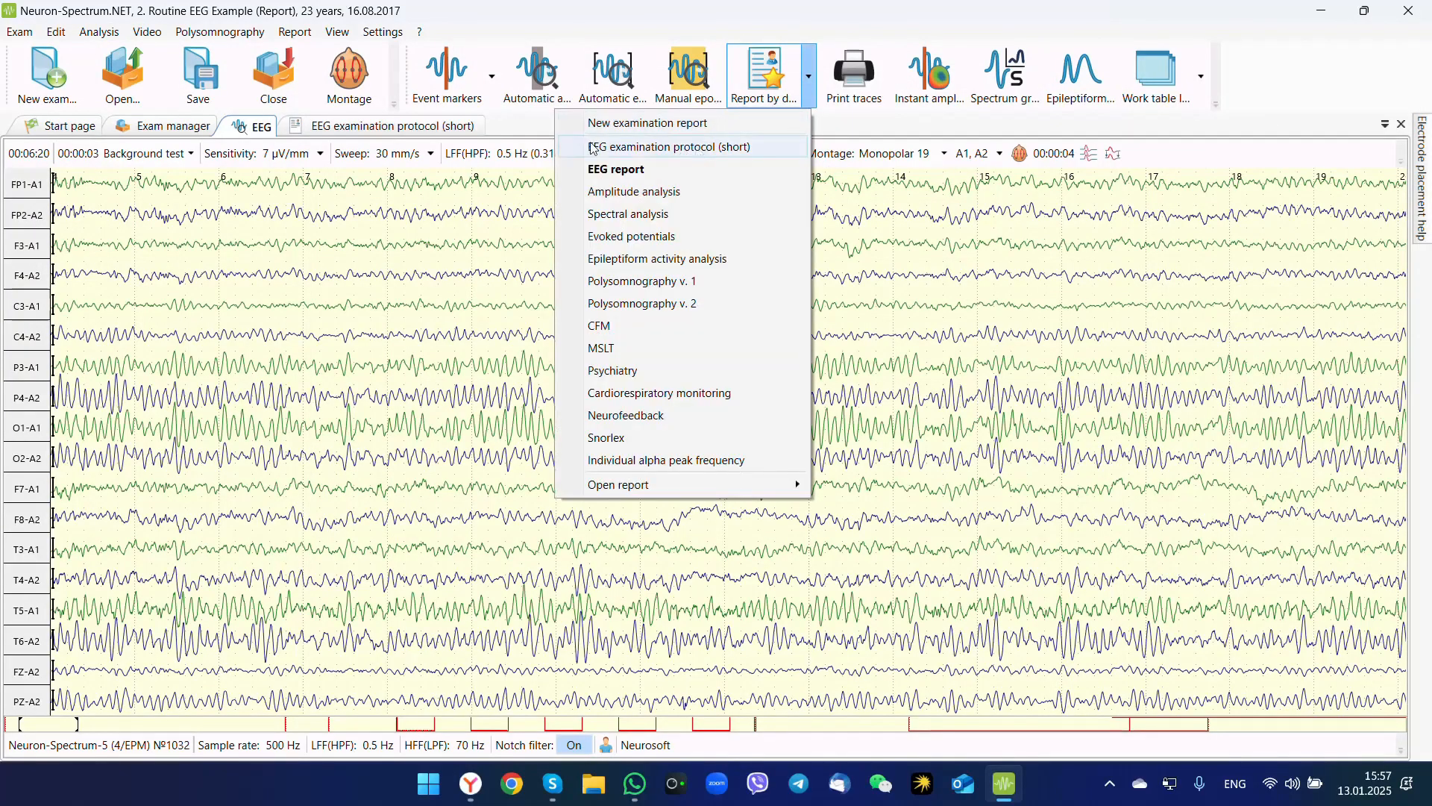
{"action": "left_click", "coordinate": [688, 152]}
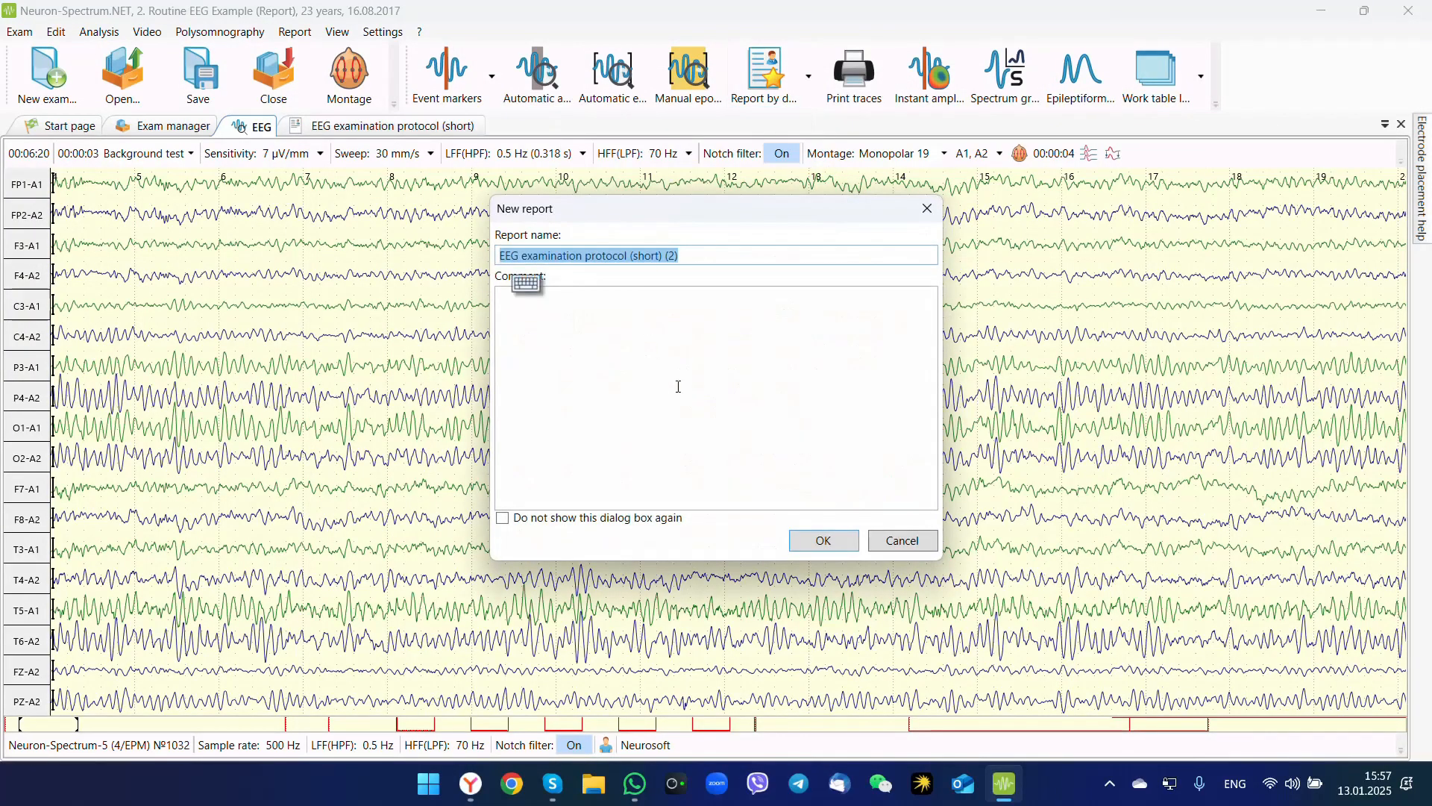
{"action": "left_click", "coordinate": [839, 550]}
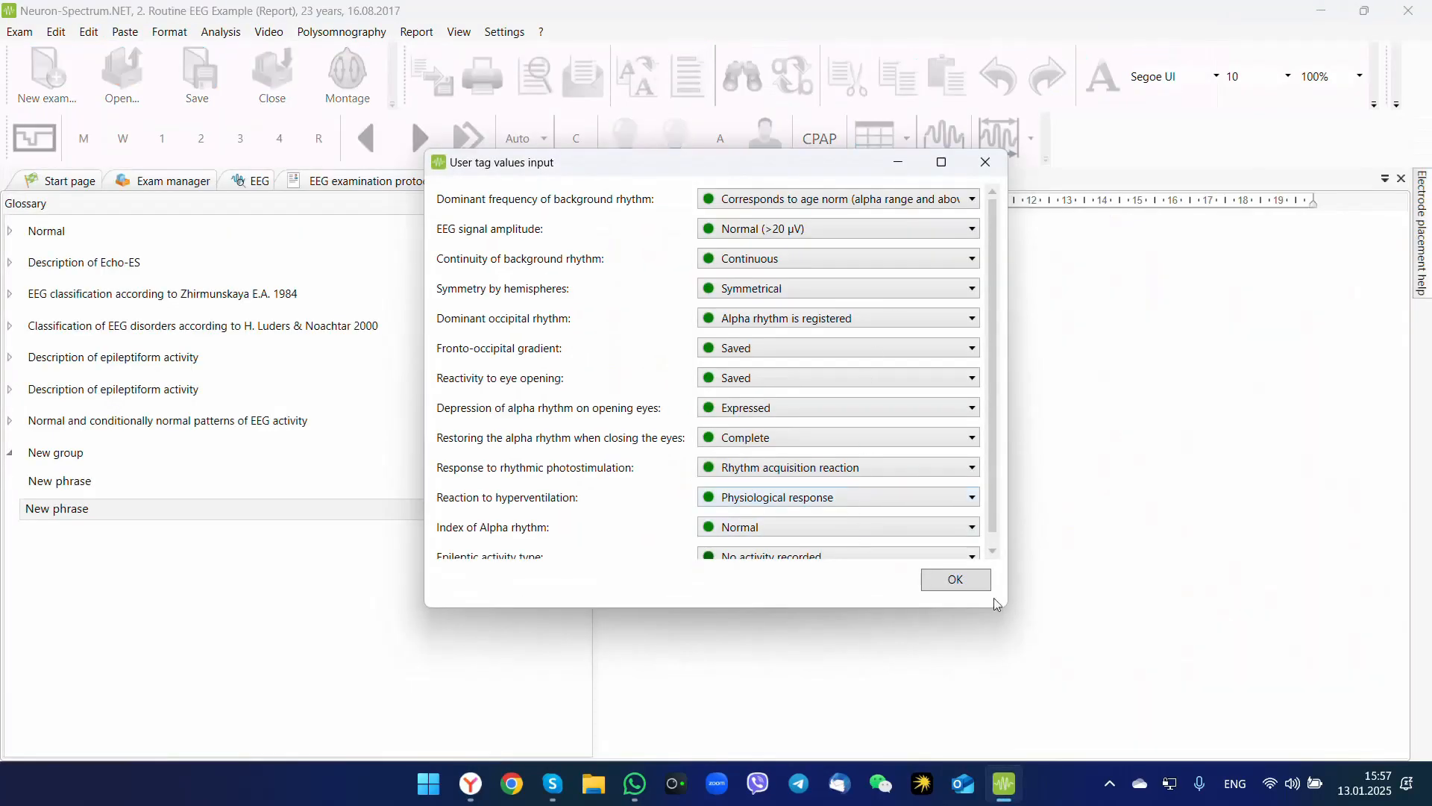
Enlarge the user tag values window and check the options for dominant background rhythm frequency and EEG signal amplitude.
{"action": "left_click_drag", "start_coordinate": [1007, 607], "coordinate": [1165, 685]}
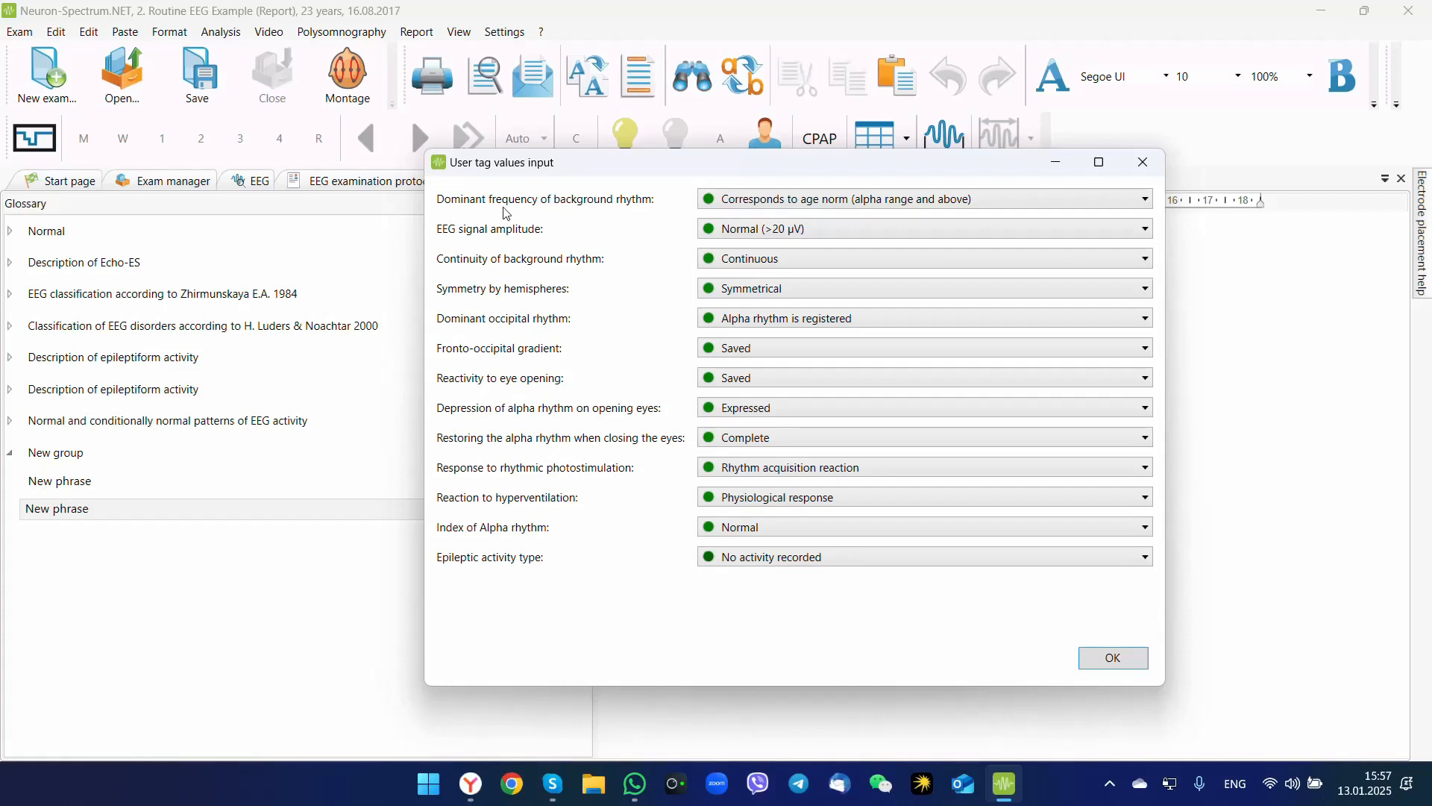
{"action": "left_click", "coordinate": [807, 211]}
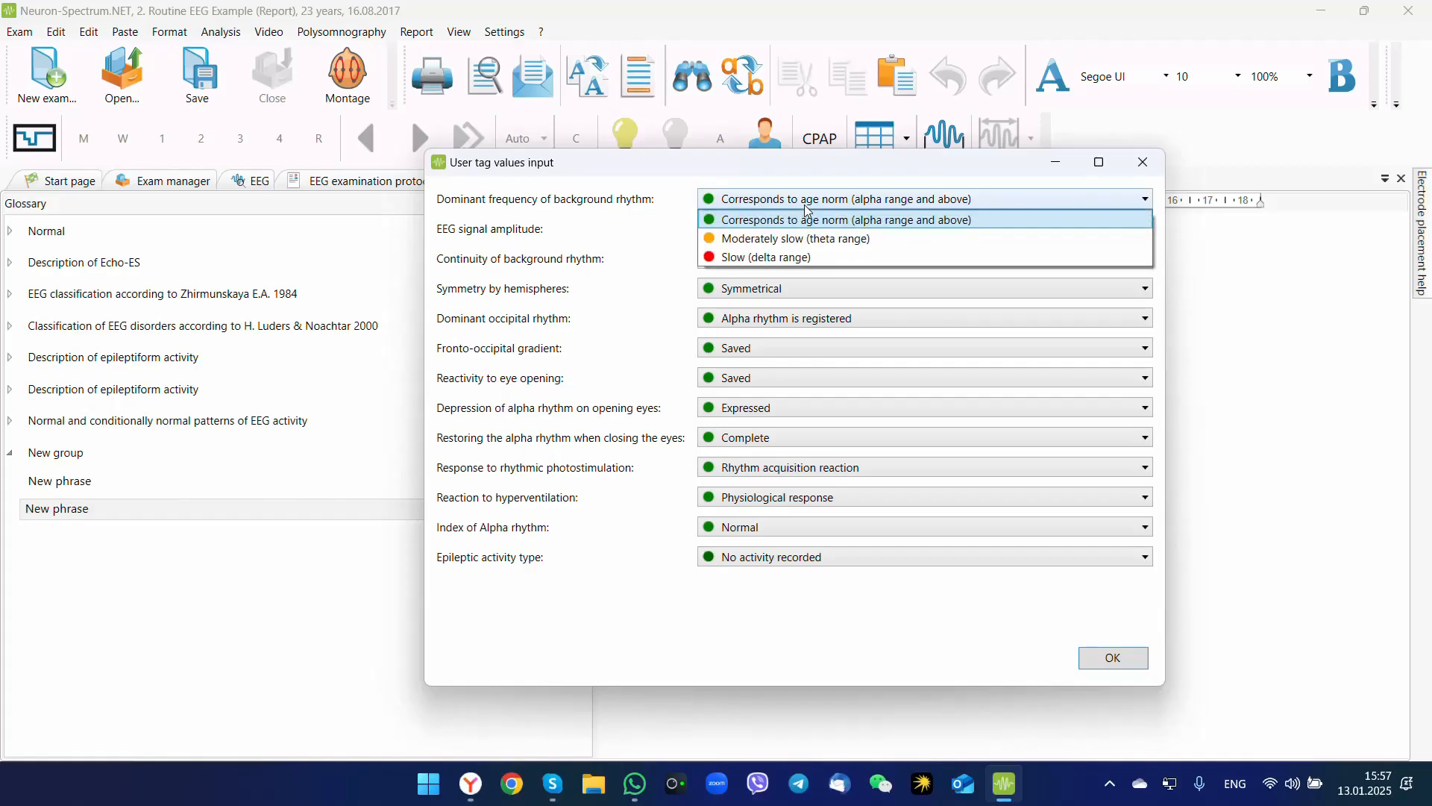
{"action": "left_click", "coordinate": [808, 211]}
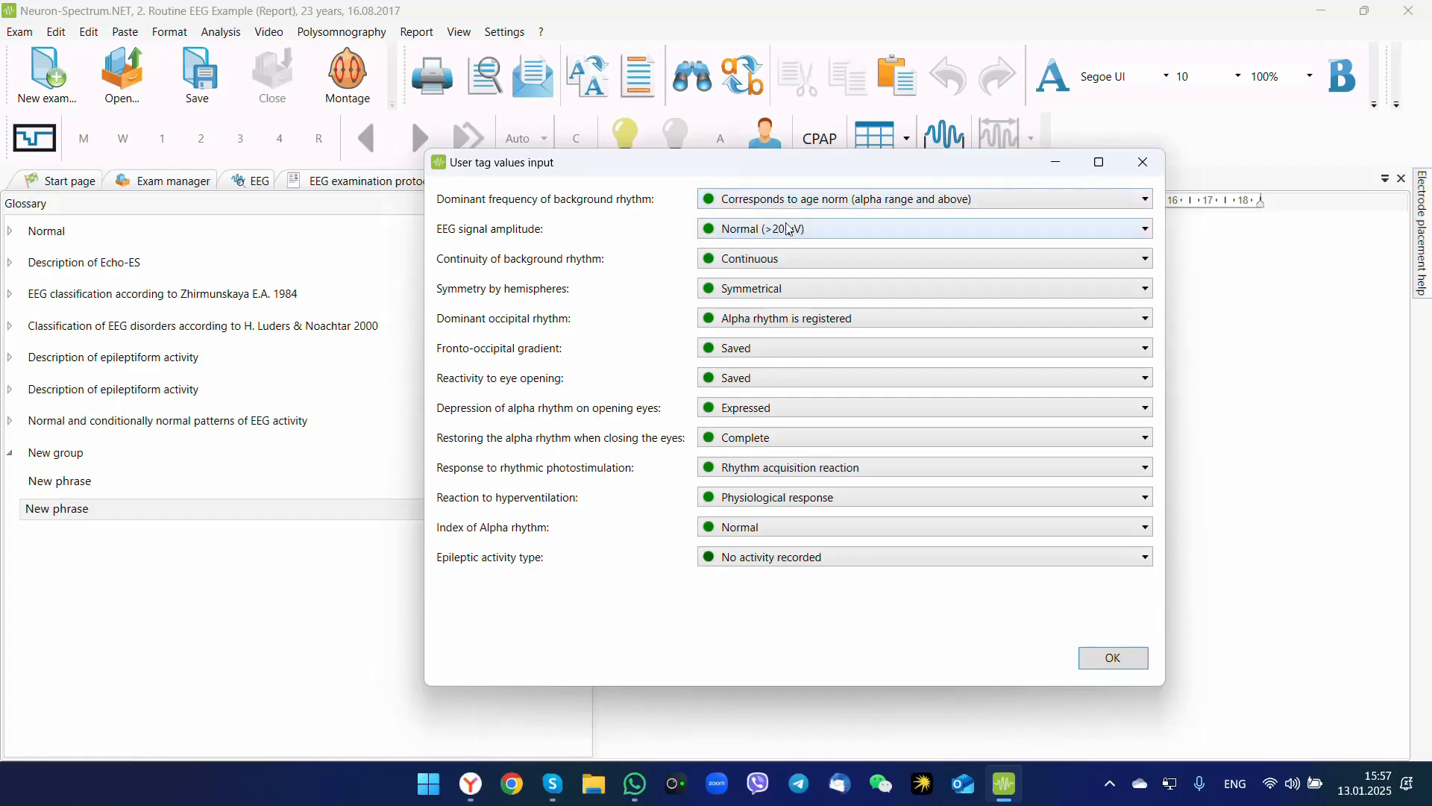
{"action": "left_click", "coordinate": [792, 236]}
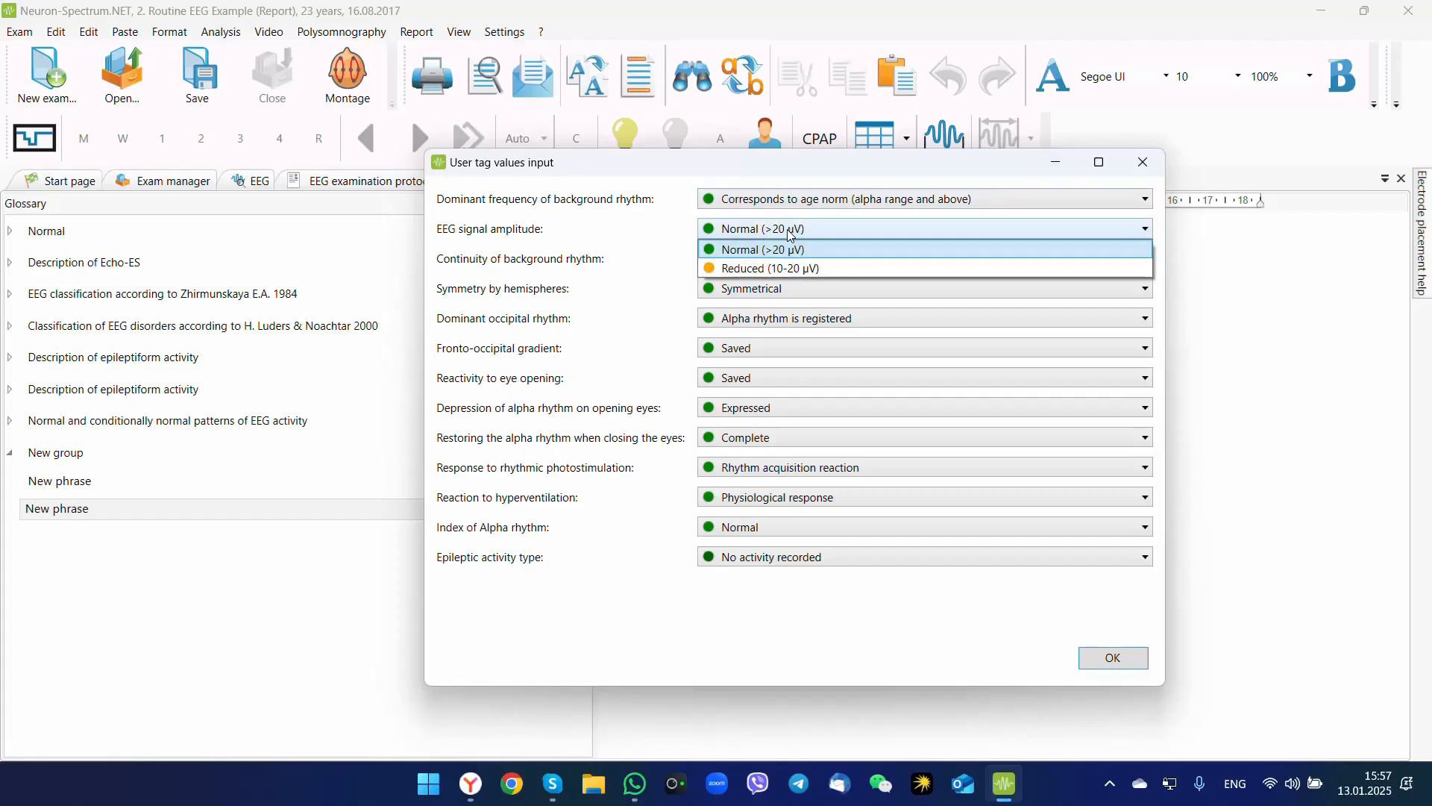
{"action": "left_click", "coordinate": [666, 251]}
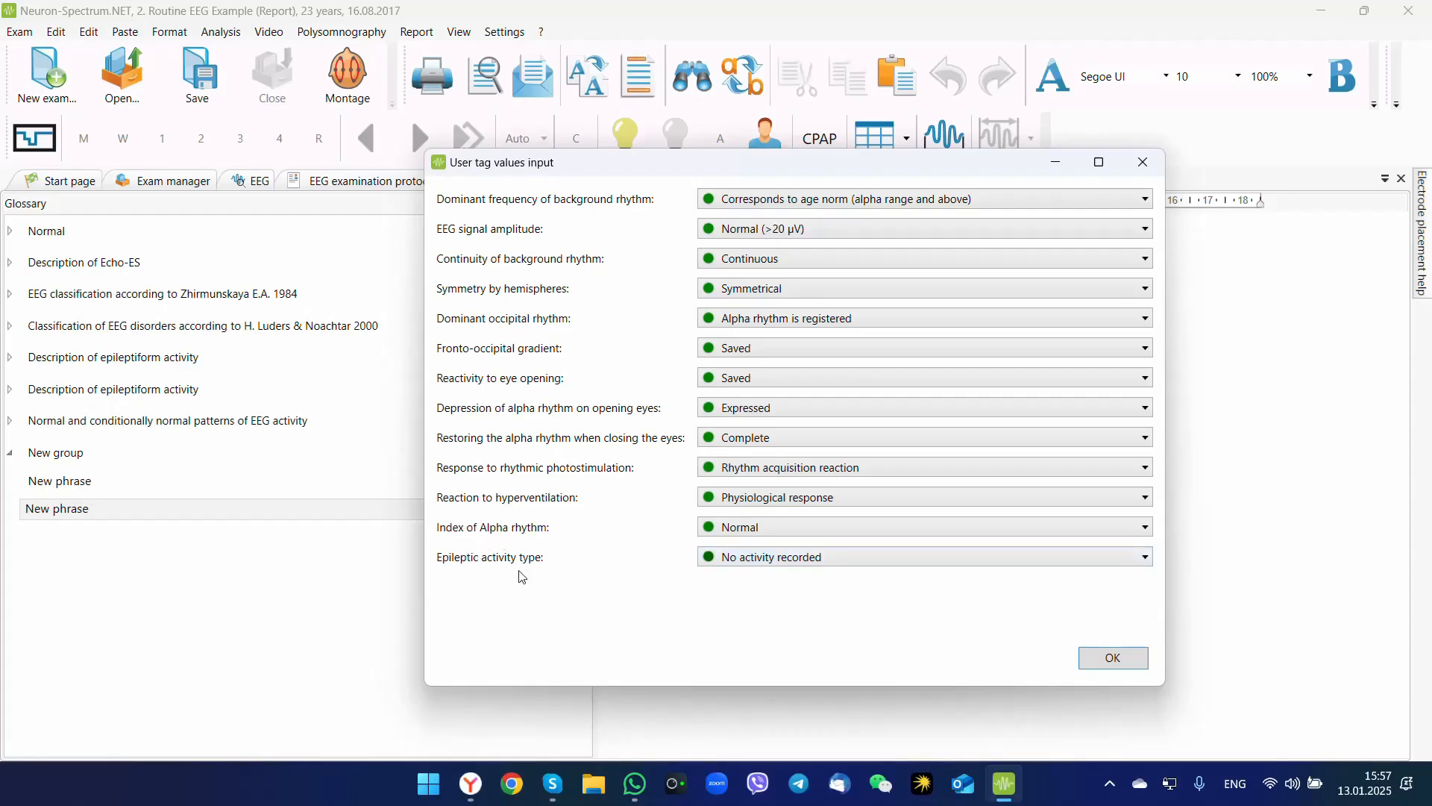
Set the epileptic activity type to Generalized and confirm the tag values to generate the report.
{"action": "left_click", "coordinate": [754, 565]}
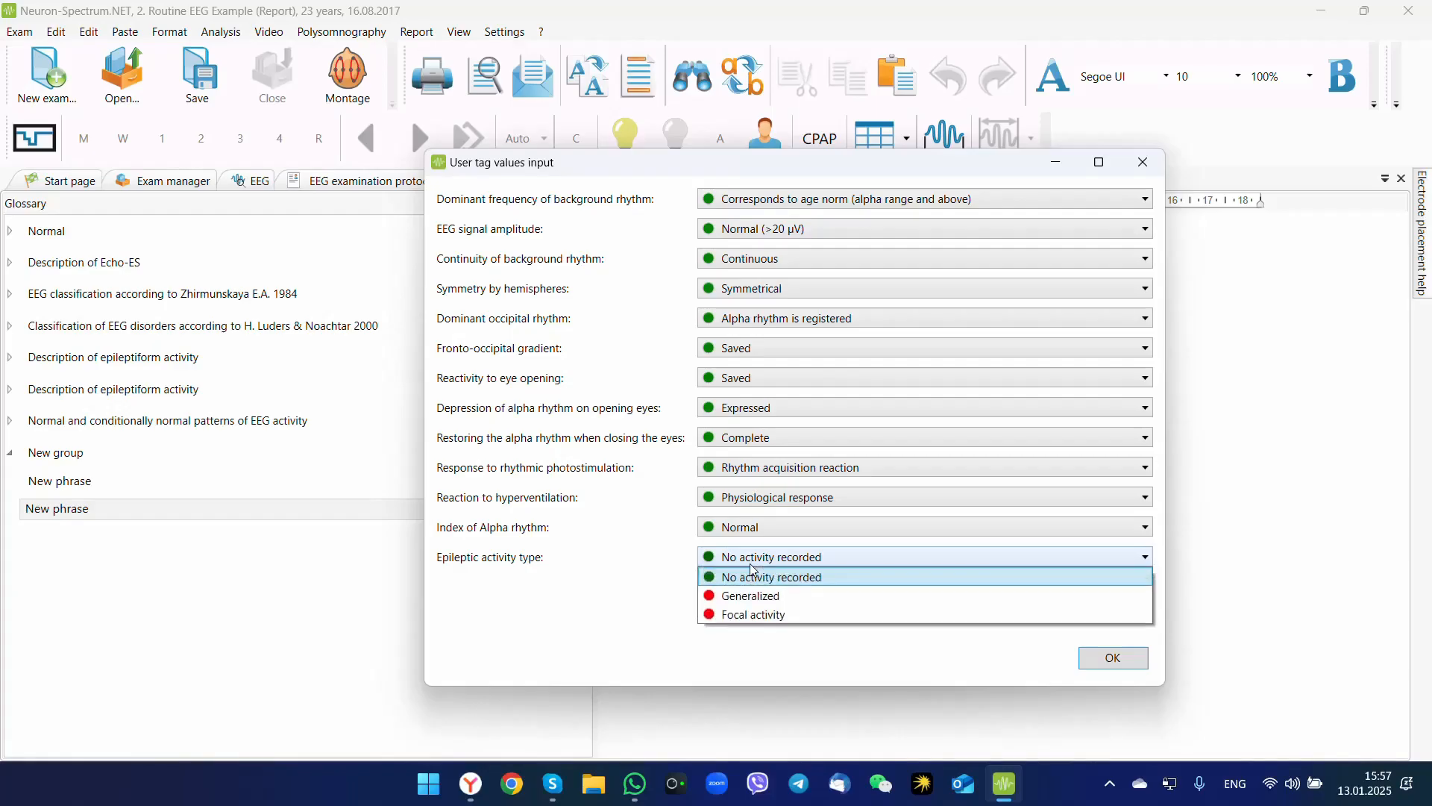
{"action": "left_click", "coordinate": [757, 603]}
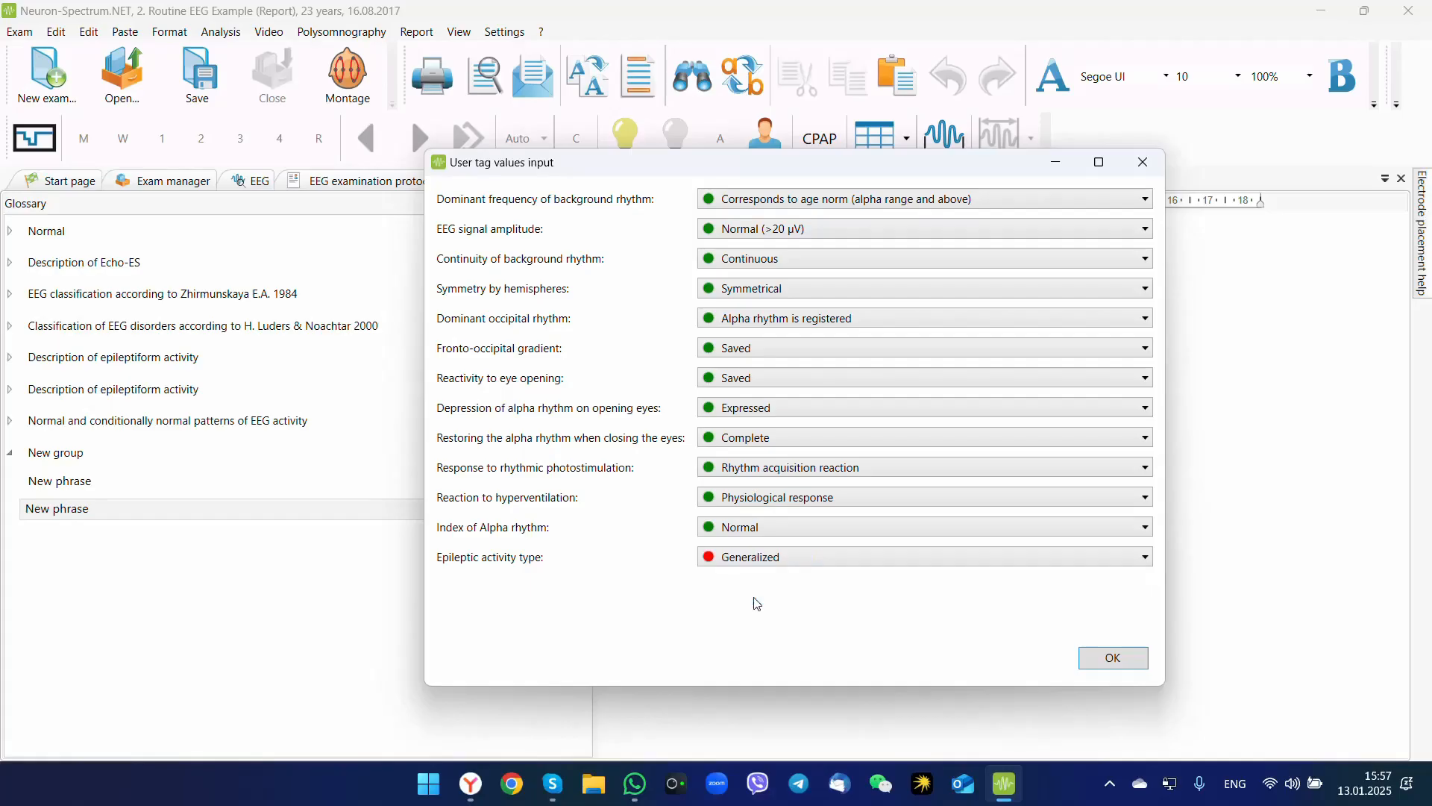
{"action": "left_click", "coordinate": [1123, 659]}
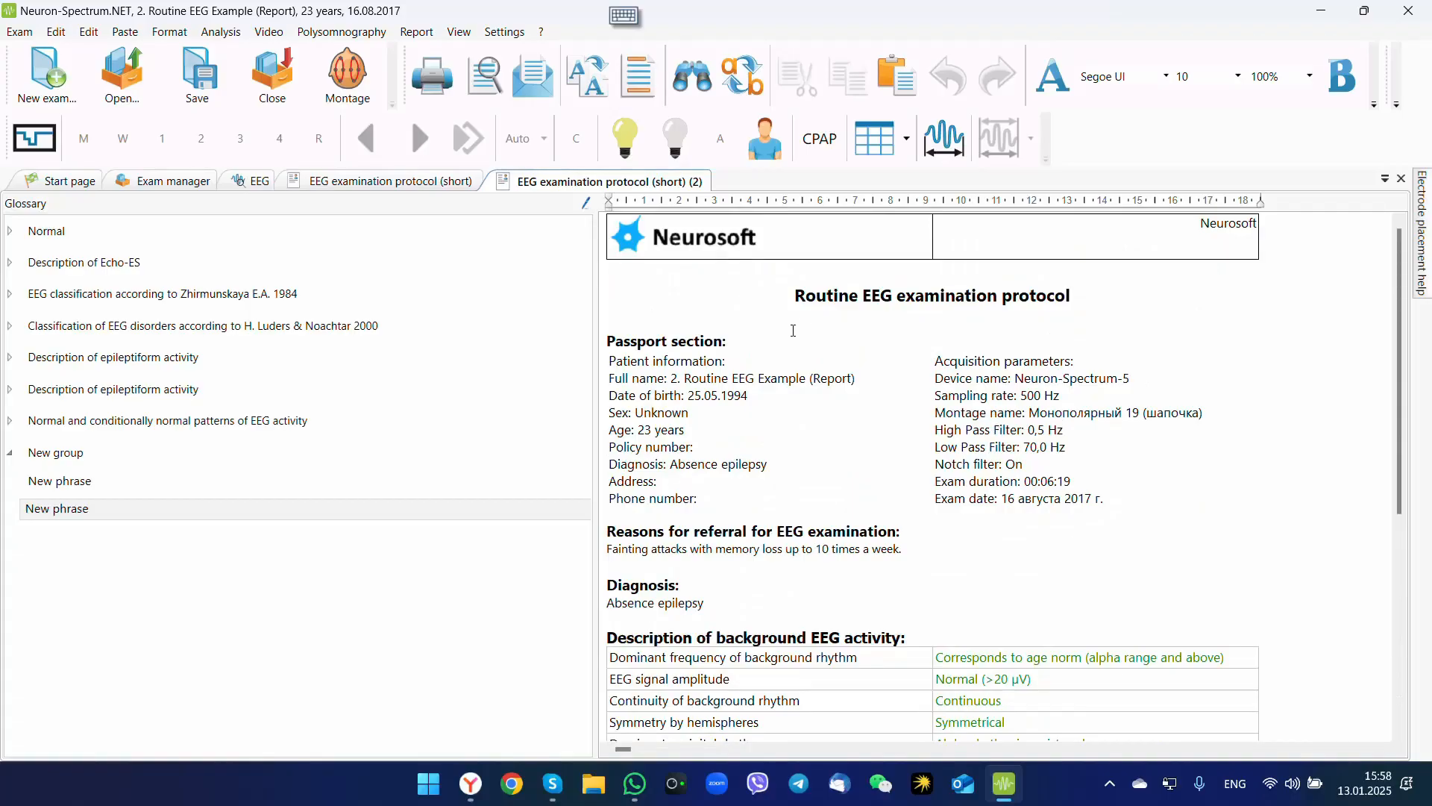
Review the generated report from its title, patient information and acquisition parameters down to the color-coded tag values and conclusion.
{"action": "left_click_drag", "start_coordinate": [797, 297], "coordinate": [1071, 298]}
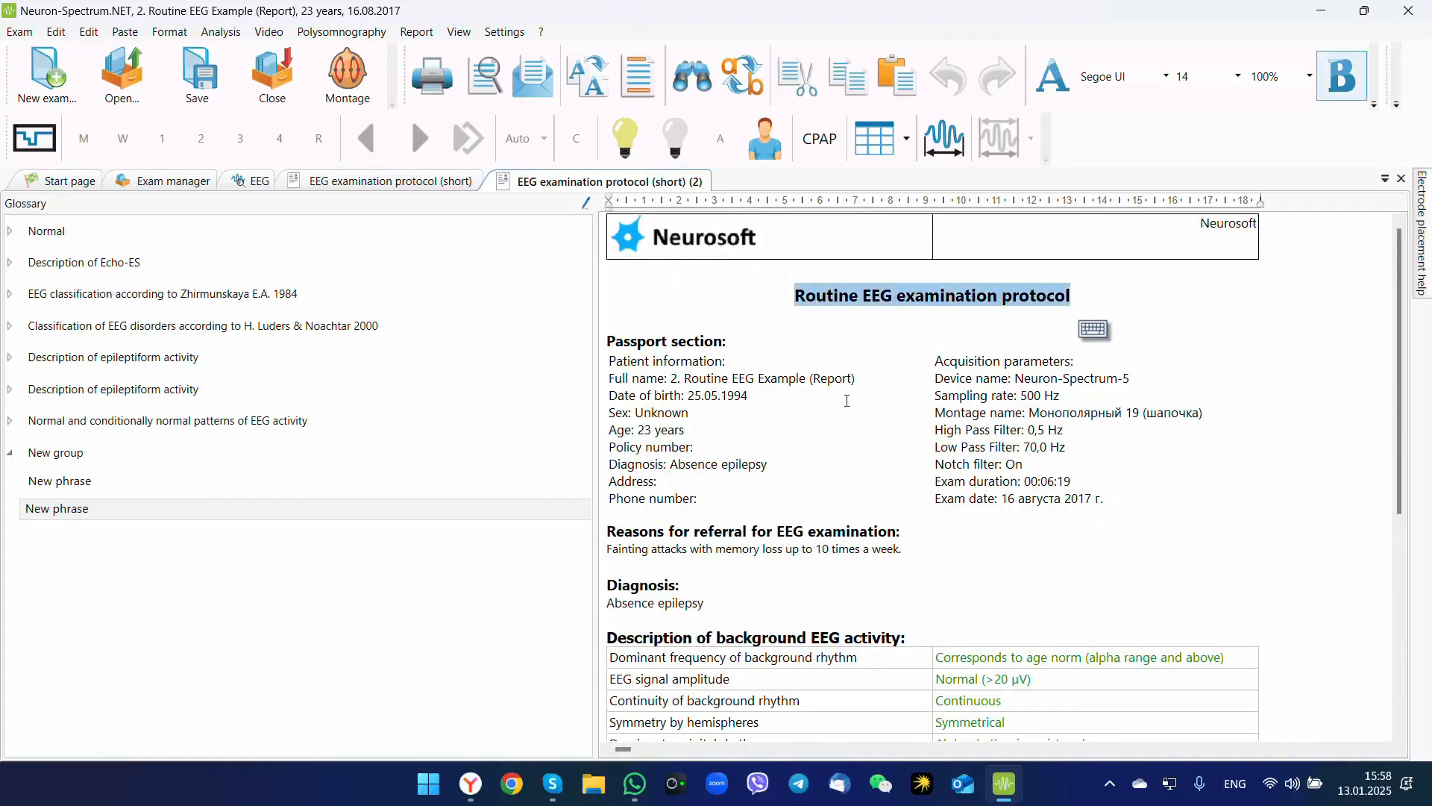
{"action": "left_click", "coordinate": [843, 407]}
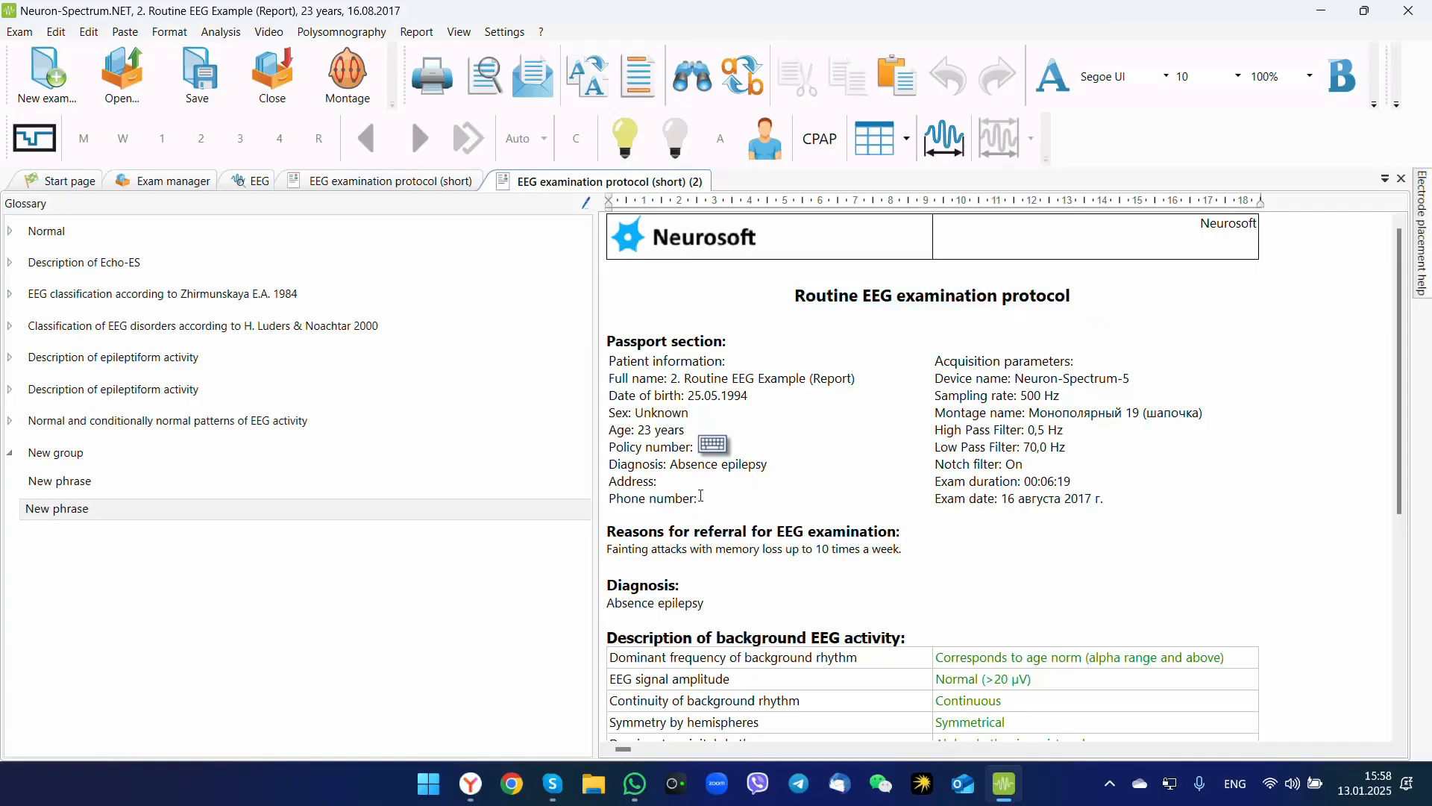
{"action": "left_click_drag", "start_coordinate": [700, 498], "coordinate": [612, 377]}
{"action": "left_click", "coordinate": [635, 411]}
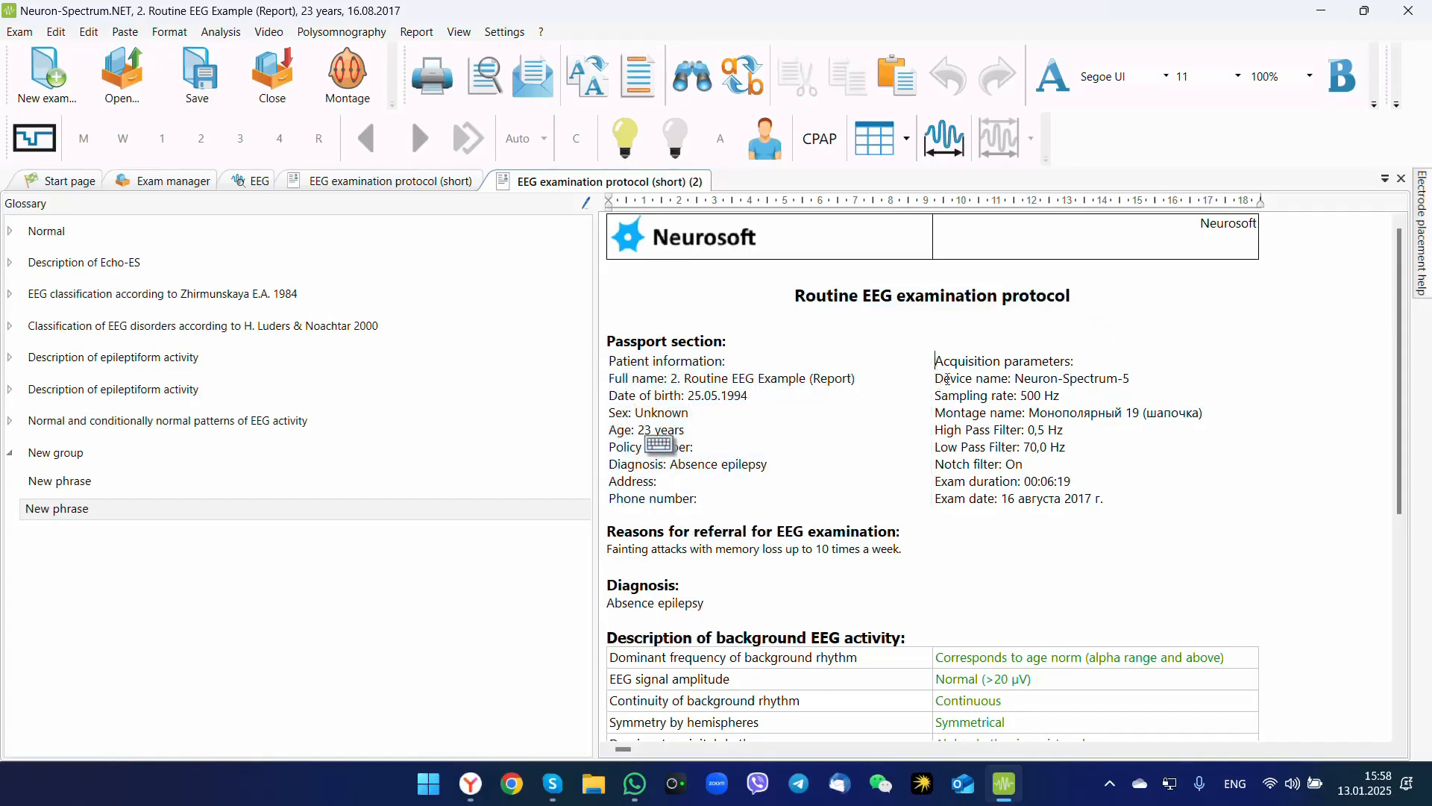
{"action": "left_click_drag", "start_coordinate": [947, 379], "coordinate": [1090, 498]}
{"action": "left_click", "coordinate": [1090, 497]}
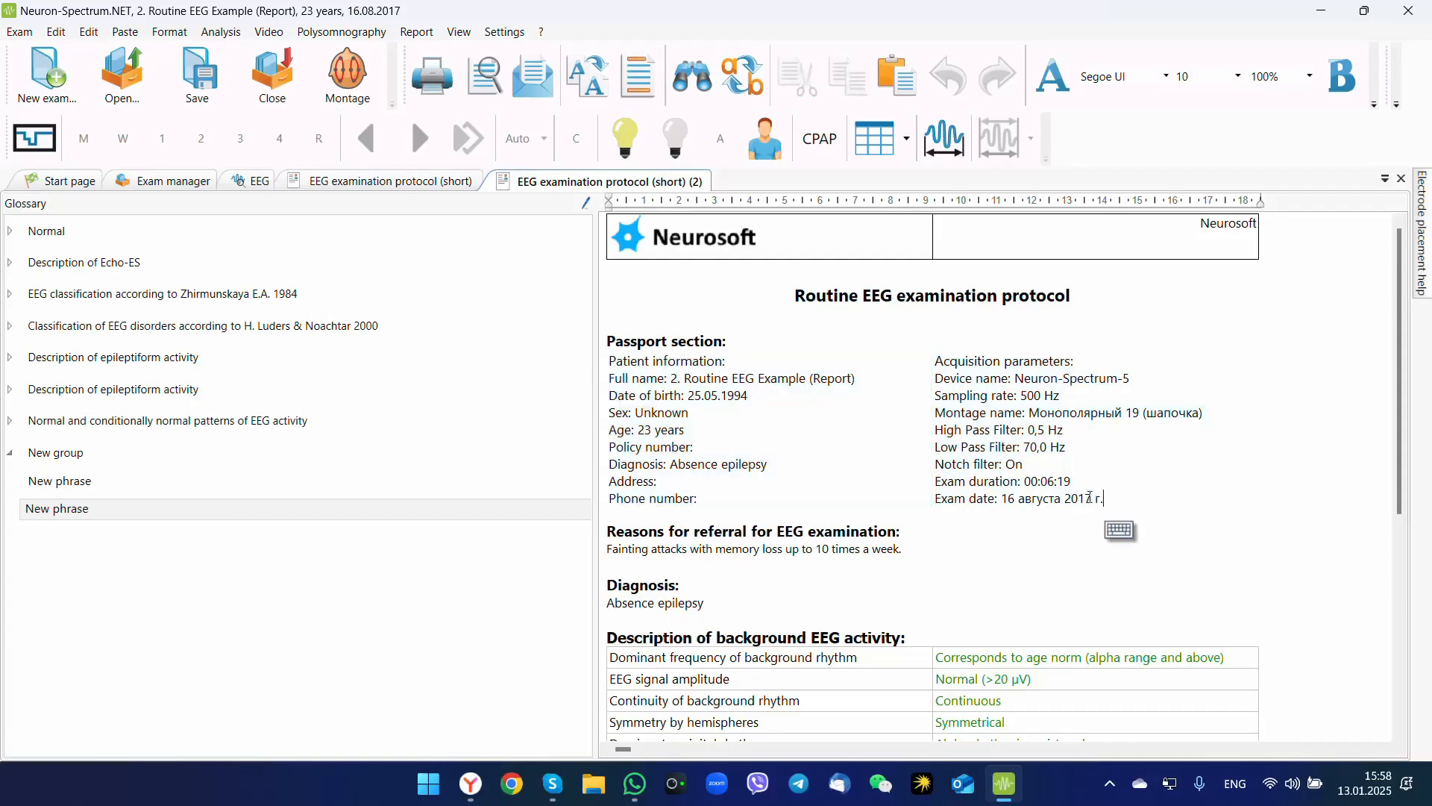
{"action": "left_click_drag", "start_coordinate": [937, 361], "coordinate": [1055, 501]}
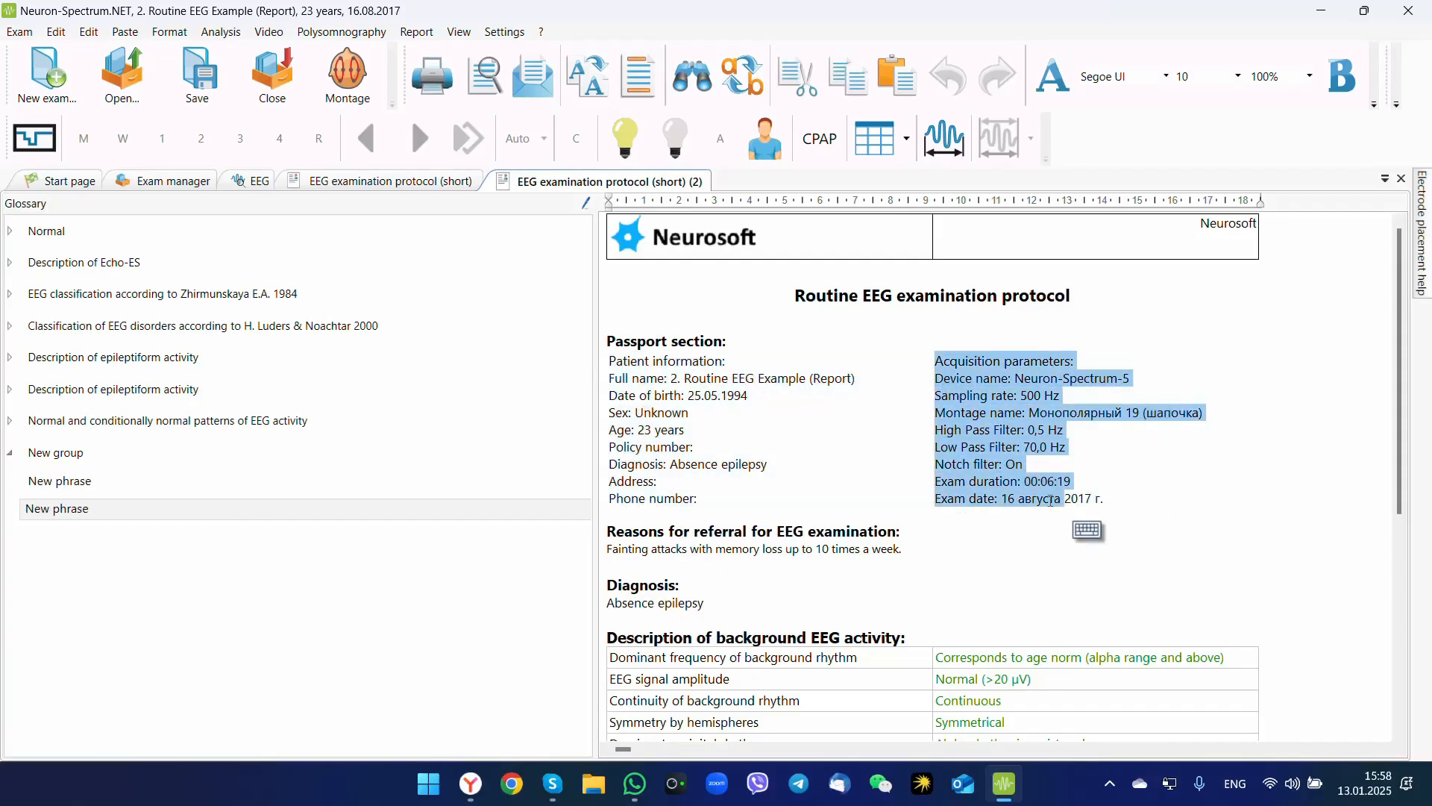
{"action": "left_click", "coordinate": [898, 539]}
{"action": "scroll", "coordinate": [769, 396], "scroll_direction": "down", "scroll_amount": 2}
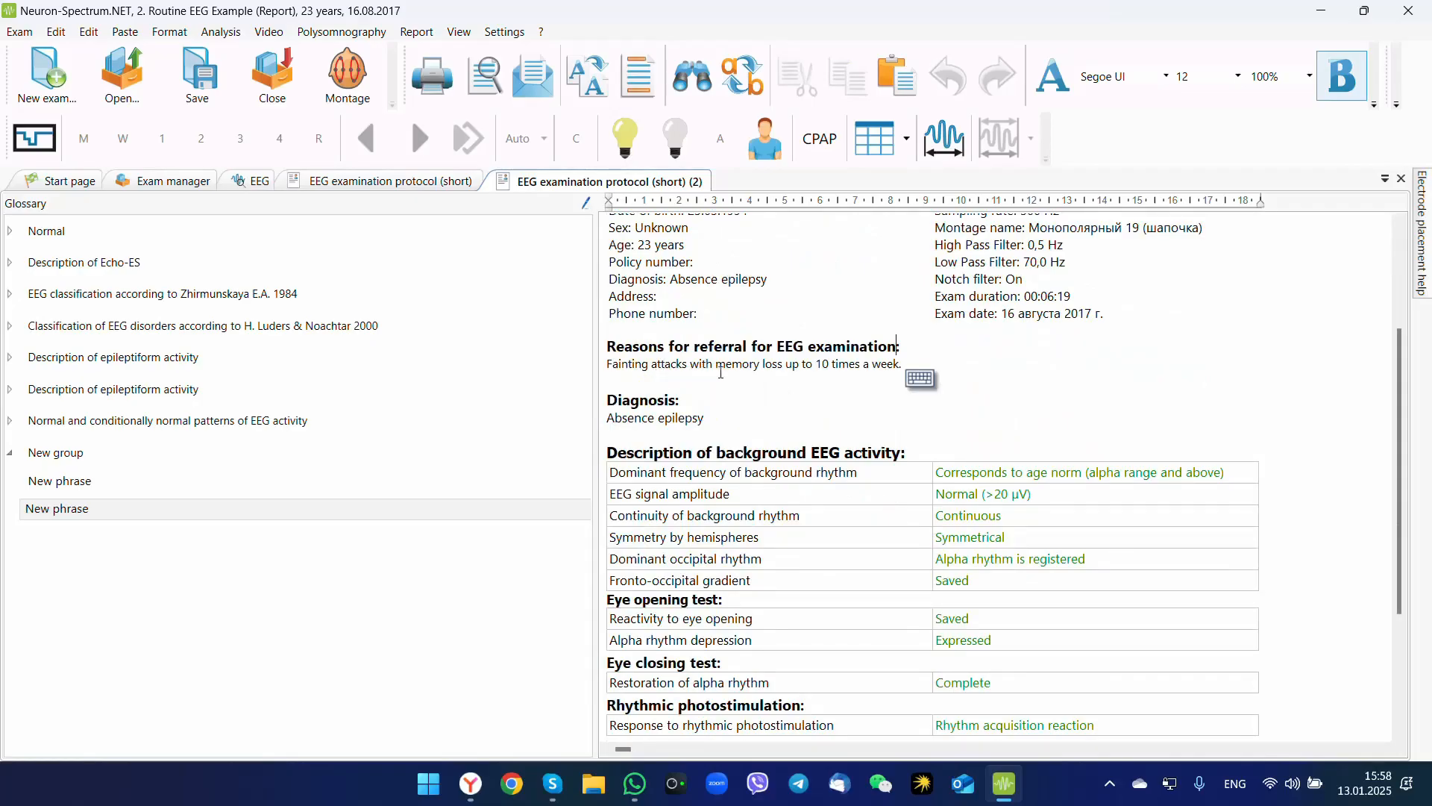
{"action": "scroll", "coordinate": [768, 384], "scroll_direction": "down", "scroll_amount": 2}
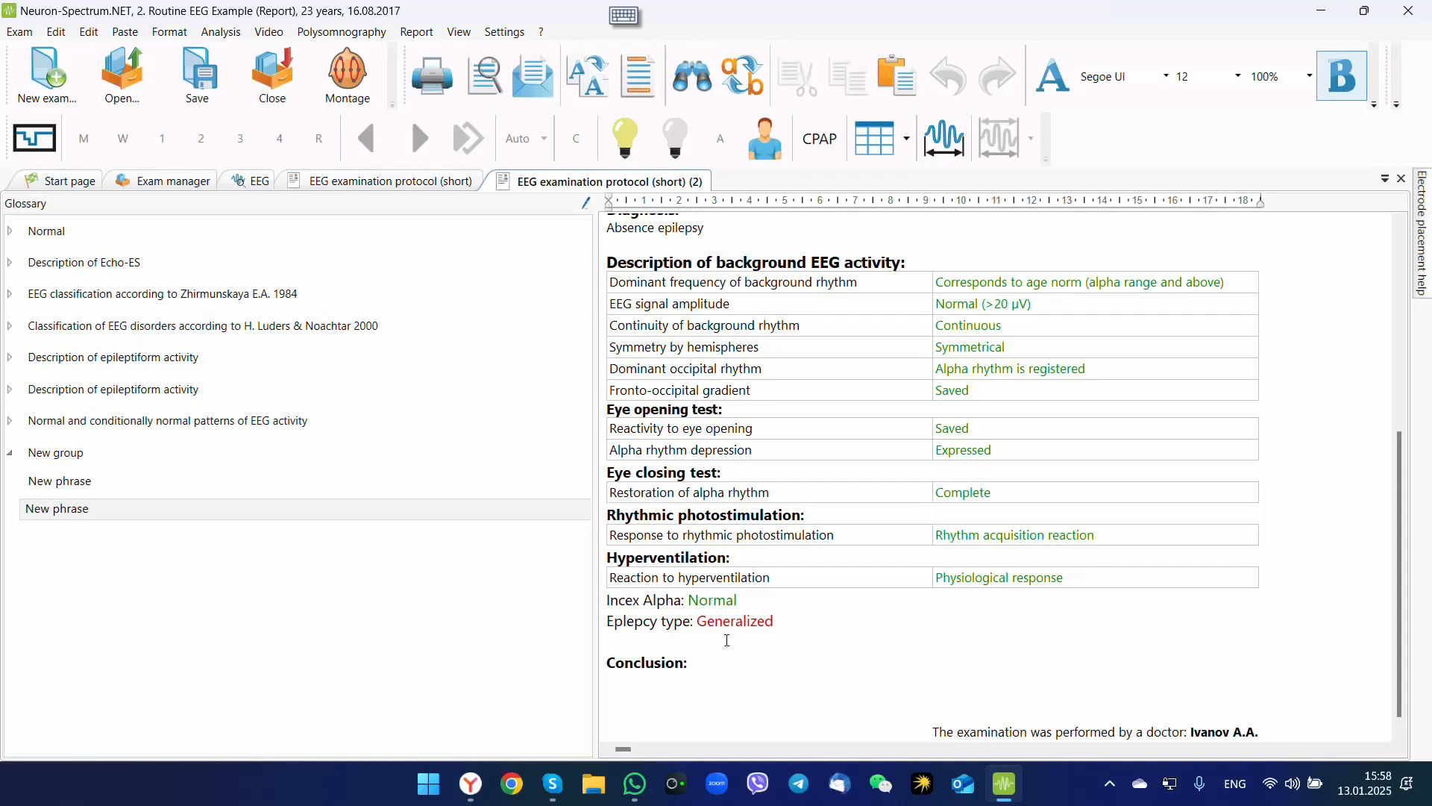
Insert the glossary phrases on generalized theta-delta activity 3-6 Hz and low-amplitude frontal theta activity under Conclusion, and return to the report's beginning.
{"action": "left_click", "coordinate": [665, 676]}
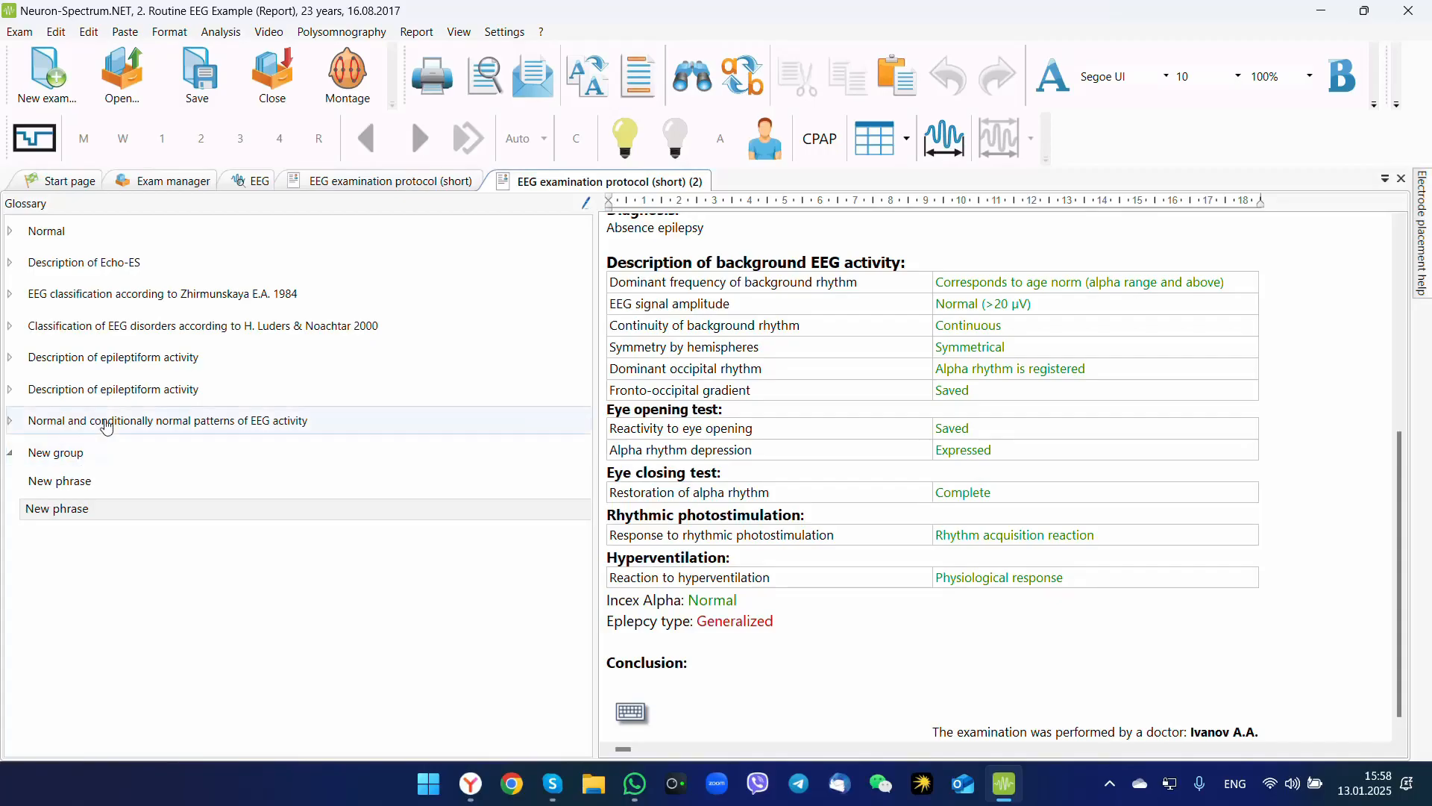
{"action": "left_click", "coordinate": [106, 421]}
{"action": "double_click", "coordinate": [94, 464]}
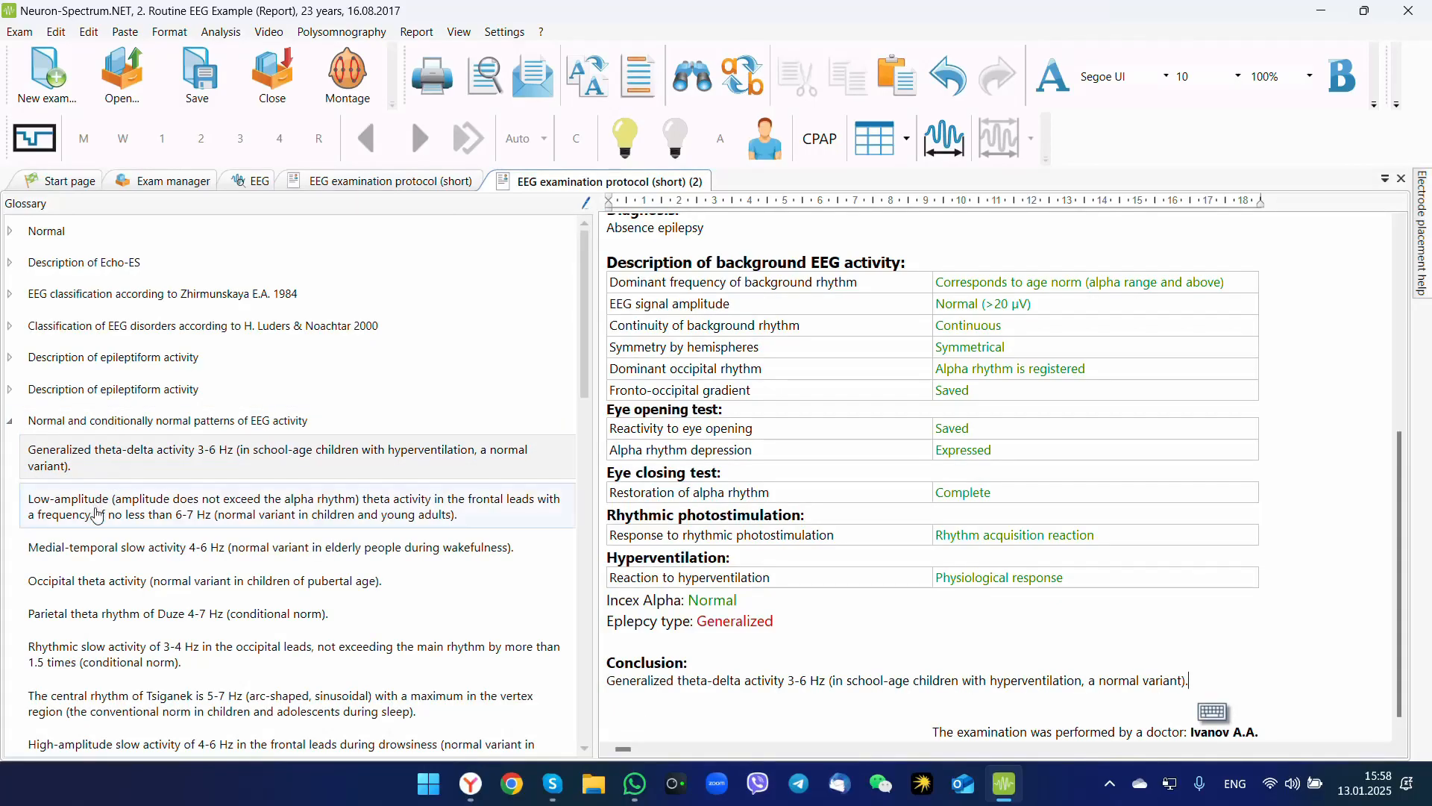
{"action": "double_click", "coordinate": [97, 514]}
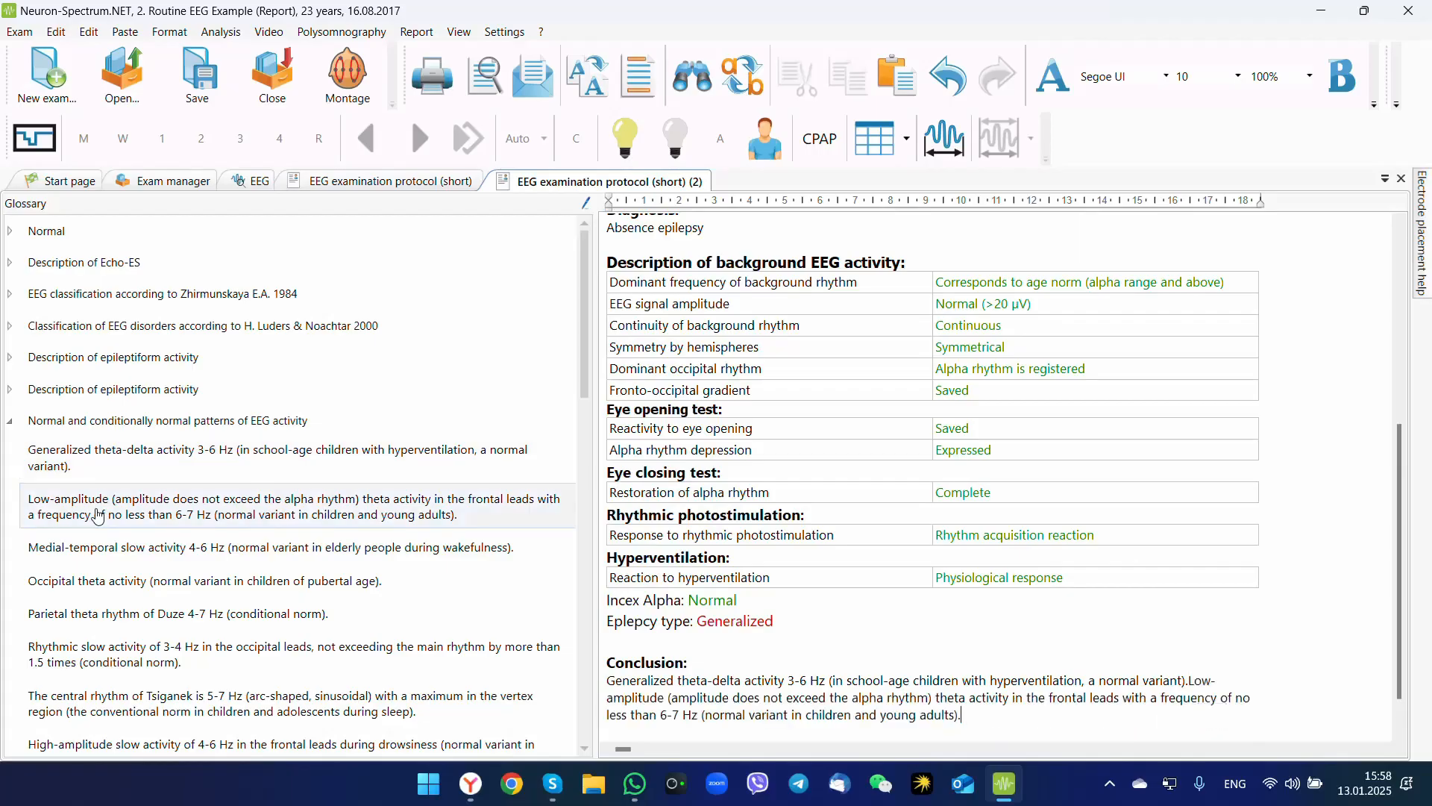
{"action": "scroll", "coordinate": [876, 527], "scroll_direction": "down", "scroll_amount": 1}
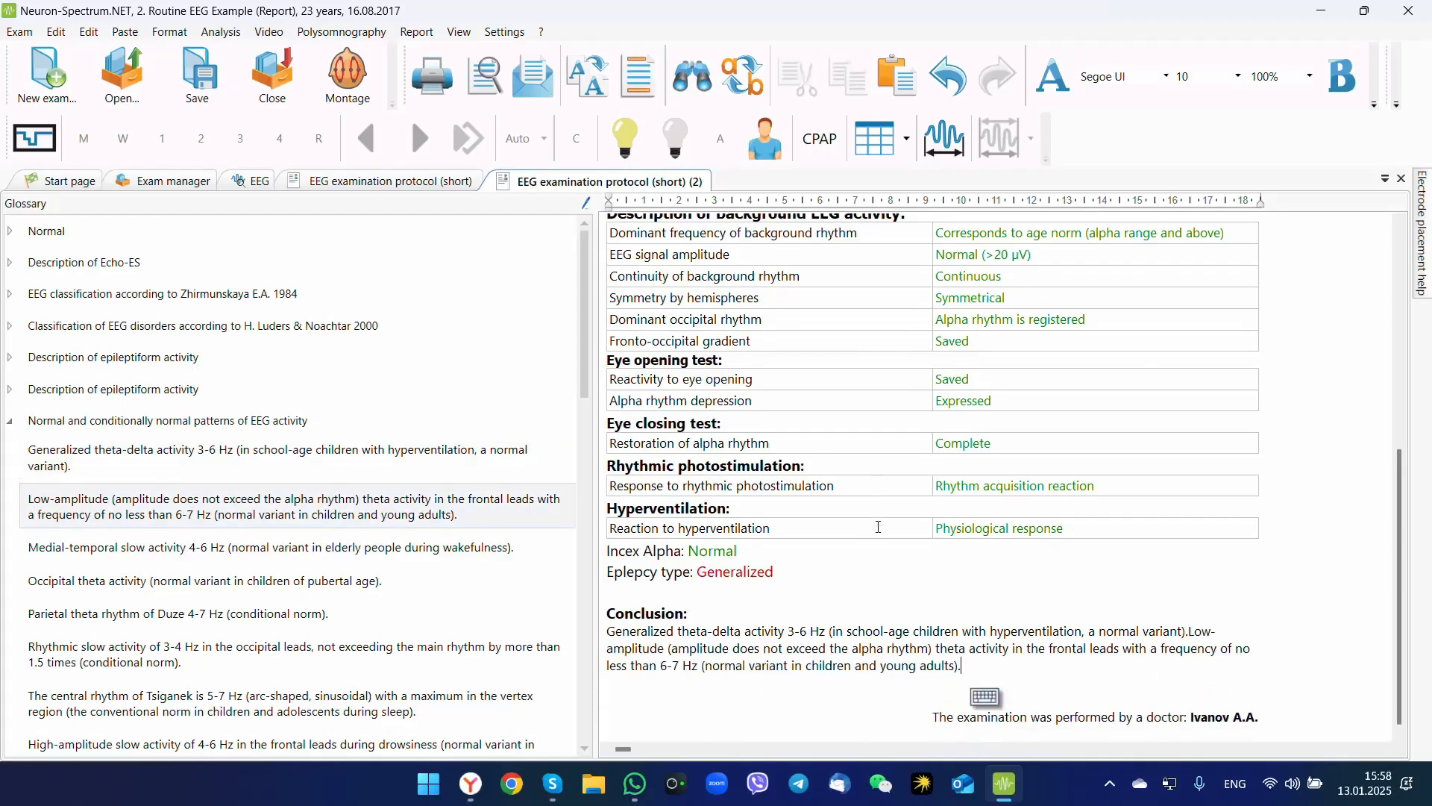
{"action": "scroll", "coordinate": [879, 527], "scroll_direction": "up", "scroll_amount": 9}
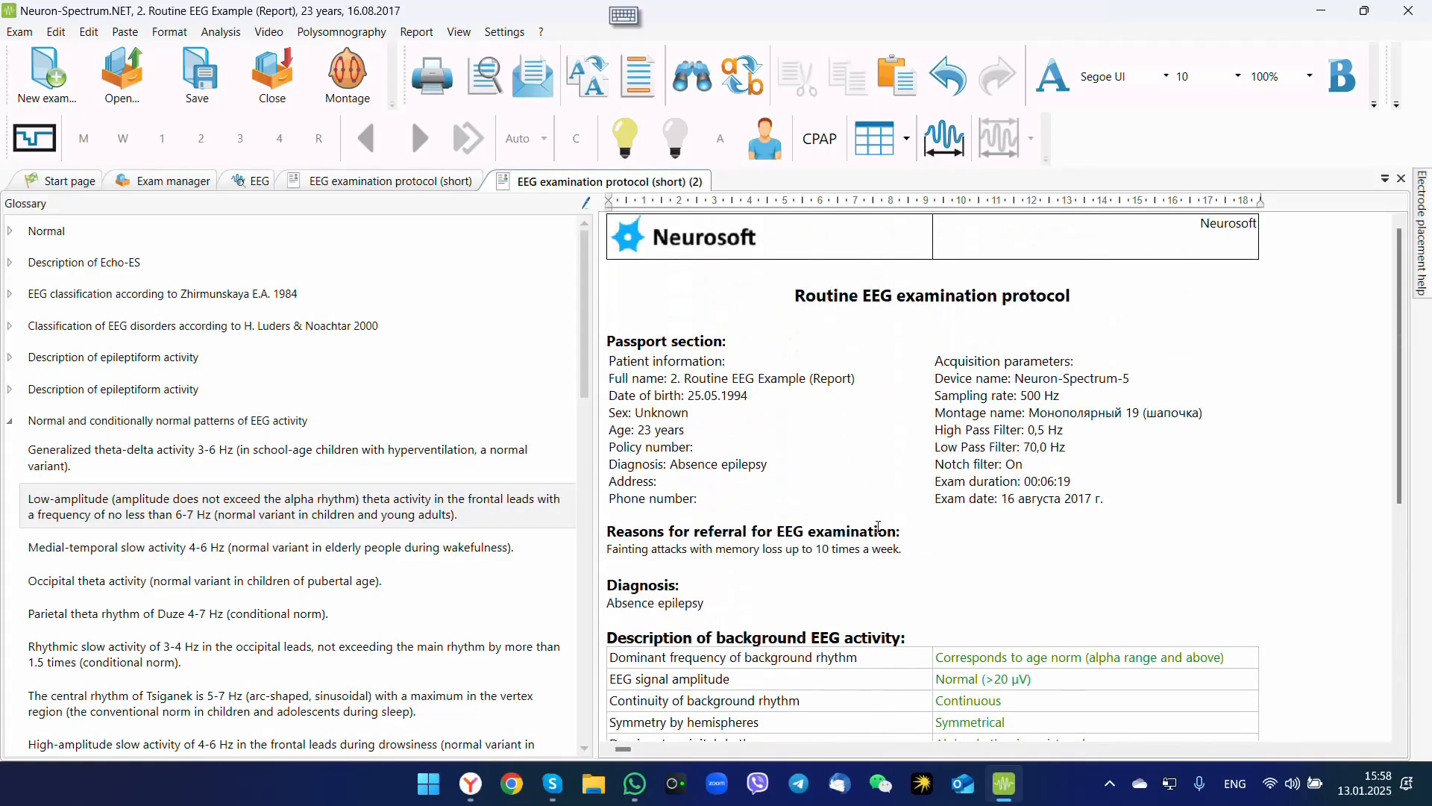